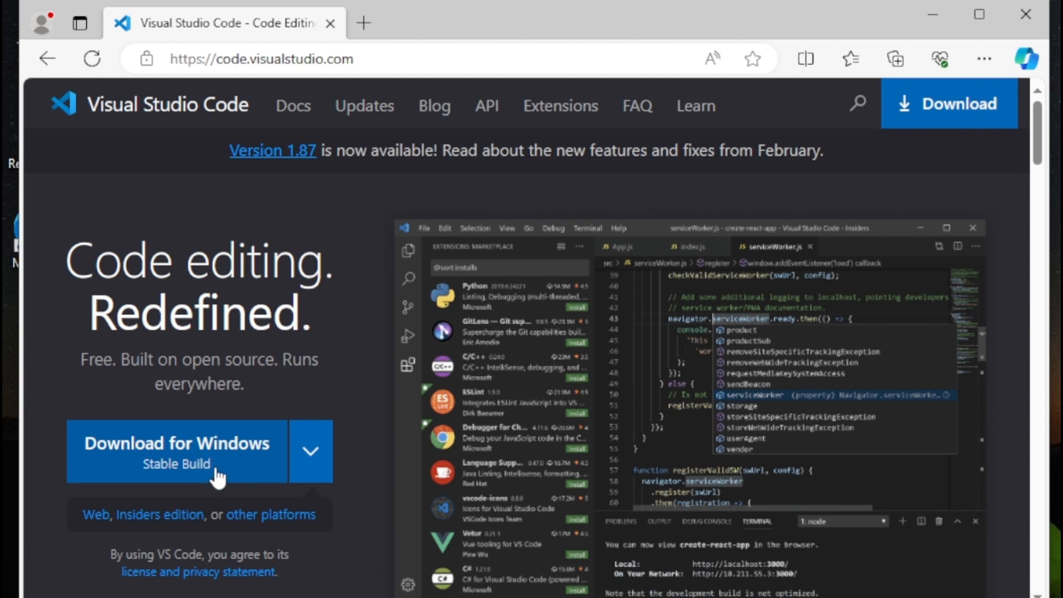
# - Download the stable Visual Studio Code build for Windows and launch the VSCodeUserSetup-x64-1.87.1.exe installer
pyautogui.click(206, 468)
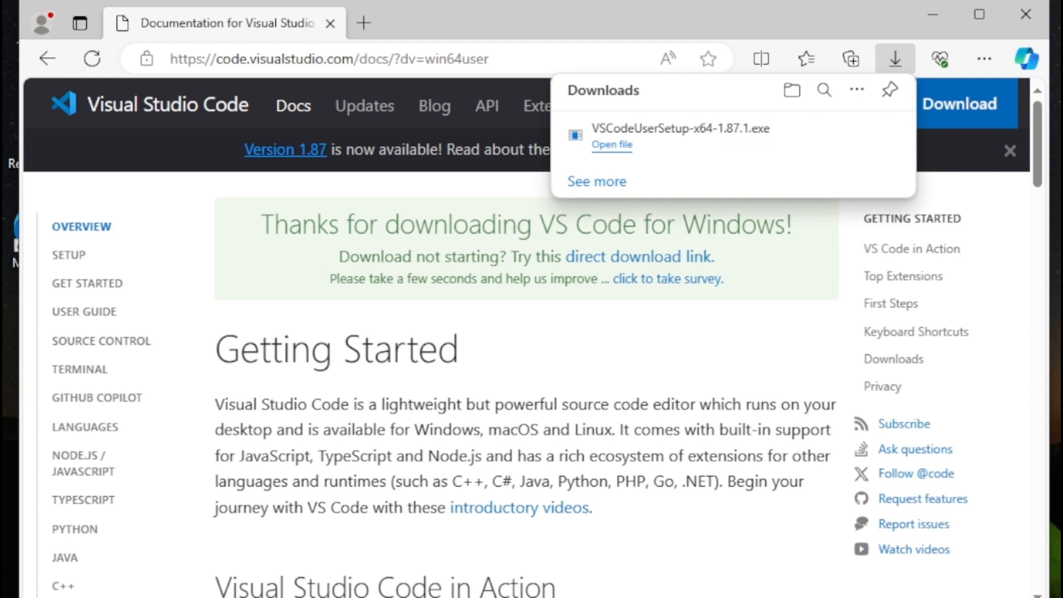
pyautogui.click(616, 155)
pyautogui.click(608, 146)
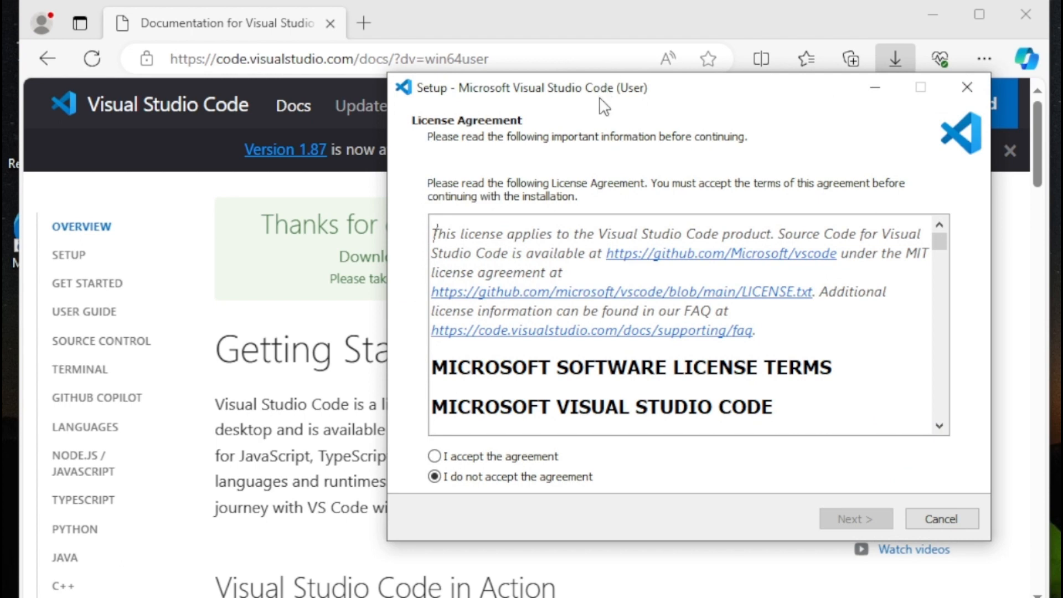
pyautogui.moveTo(600, 99); pyautogui.dragTo(431, 97)
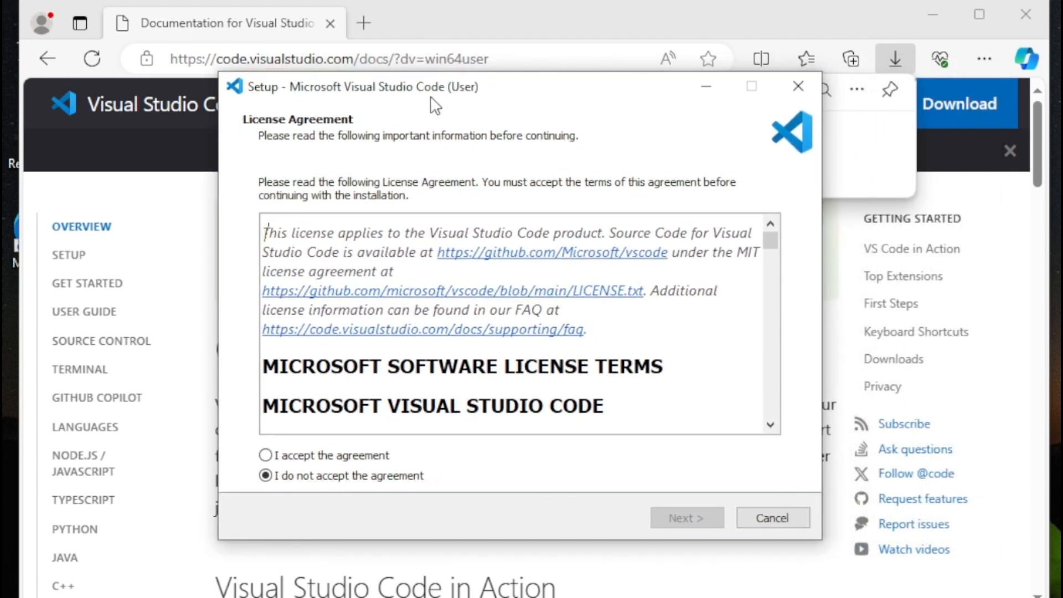
# - Accept the license agreement and keep the default destination folder and the Visual Studio Code Start Menu folder
pyautogui.click(375, 456)
pyautogui.click(707, 523)
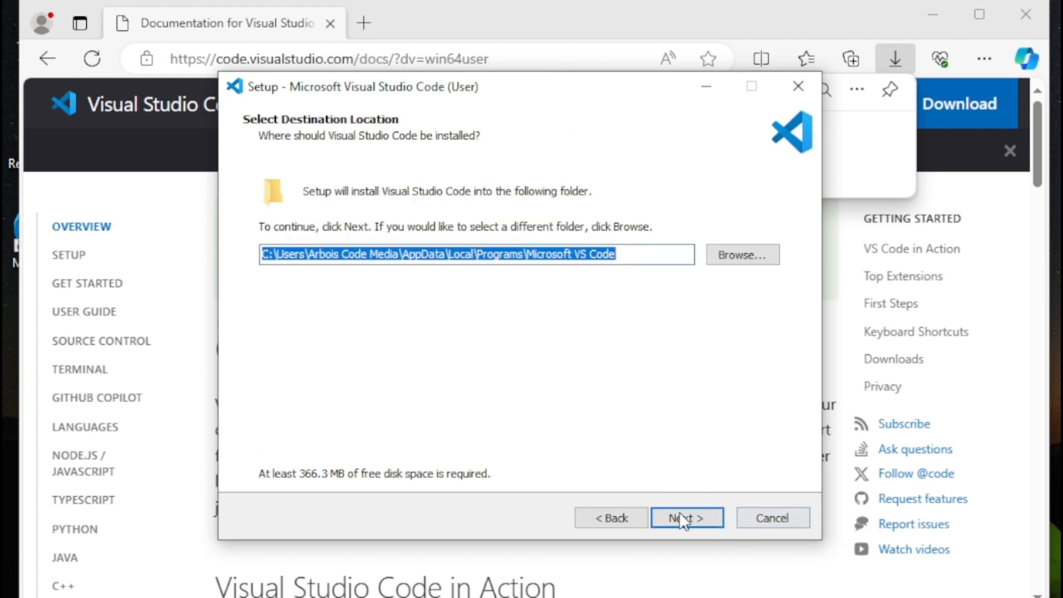
pyautogui.click(682, 515)
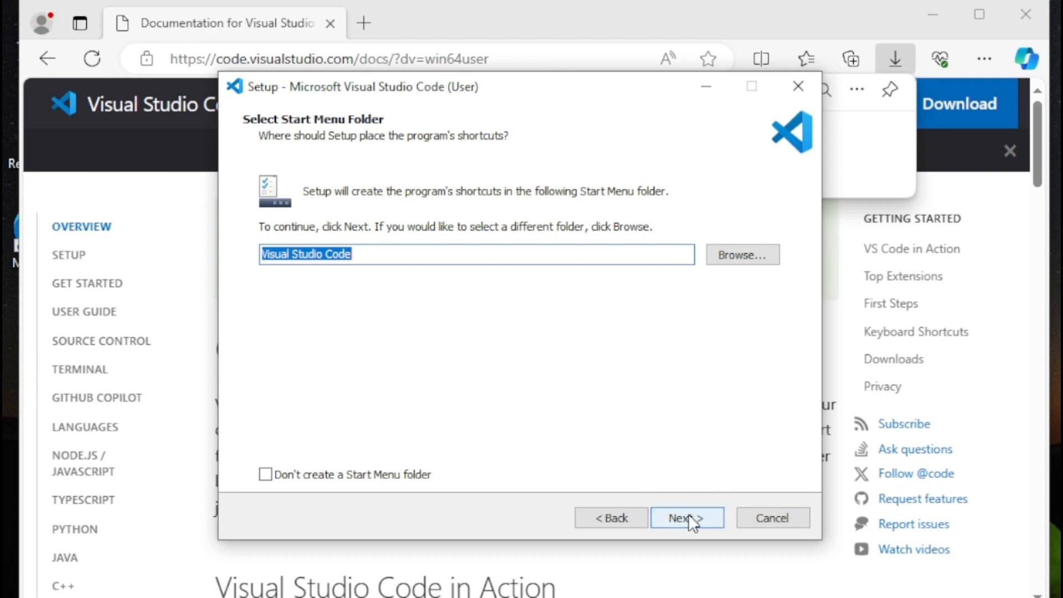
pyautogui.click(690, 521)
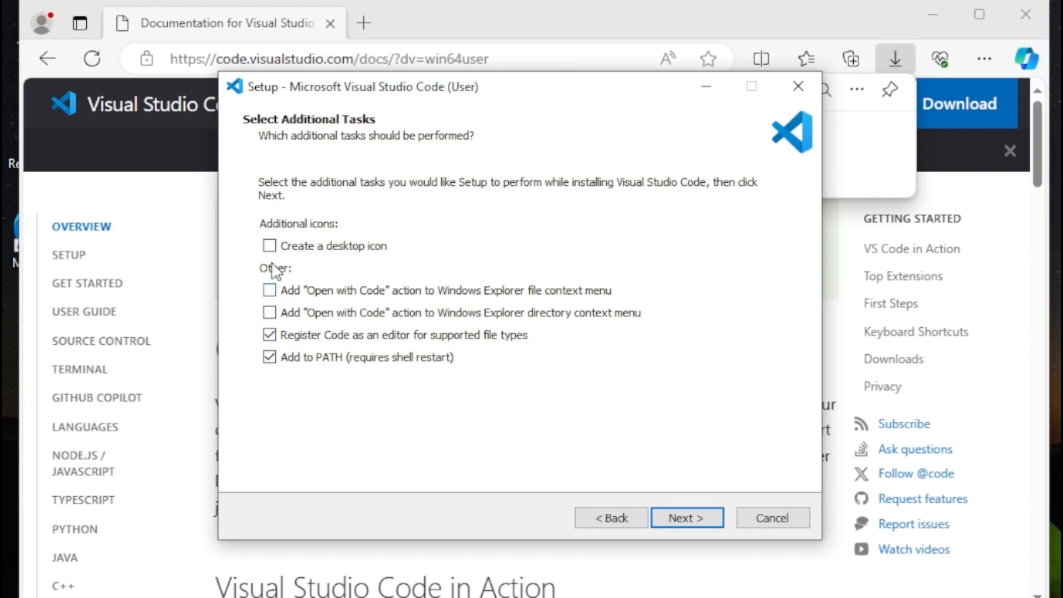
# - Enable the desktop icon and both "Open with Code" context menu actions, and start the installation
pyautogui.click(270, 247)
pyautogui.click(270, 290)
pyautogui.click(268, 314)
pyautogui.click(699, 520)
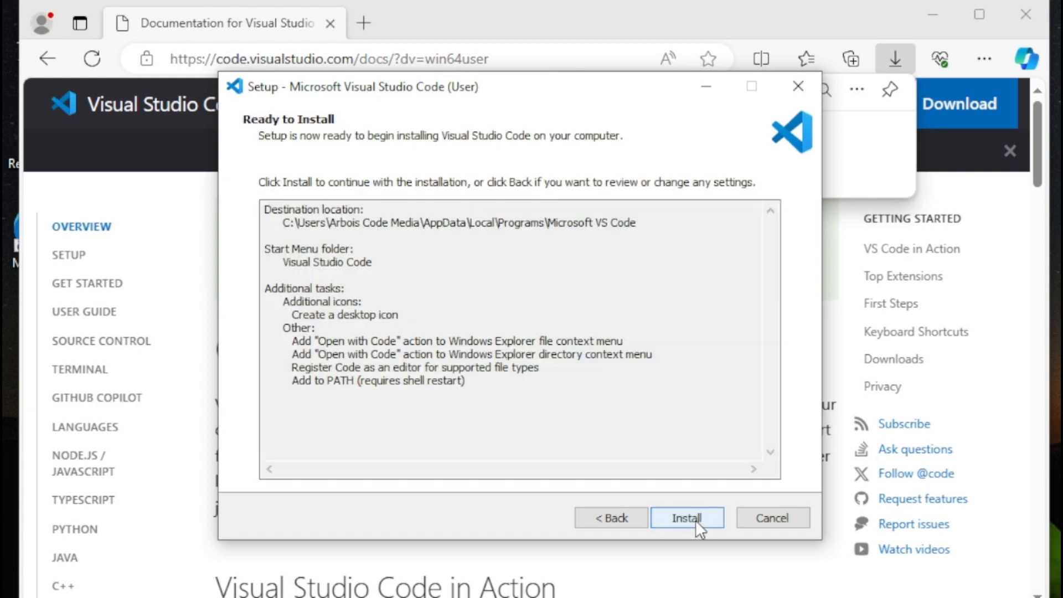
pyautogui.click(695, 520)
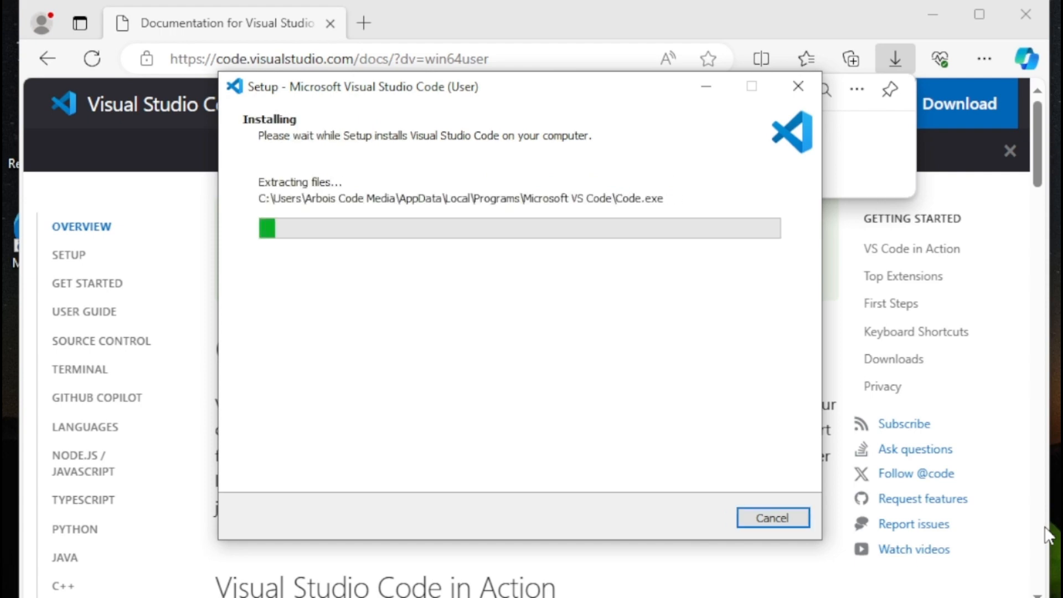
# - Minimize the browser, finish the setup with Launch Visual Studio Code enabled, and reposition the editor window
pyautogui.click(926, 8)
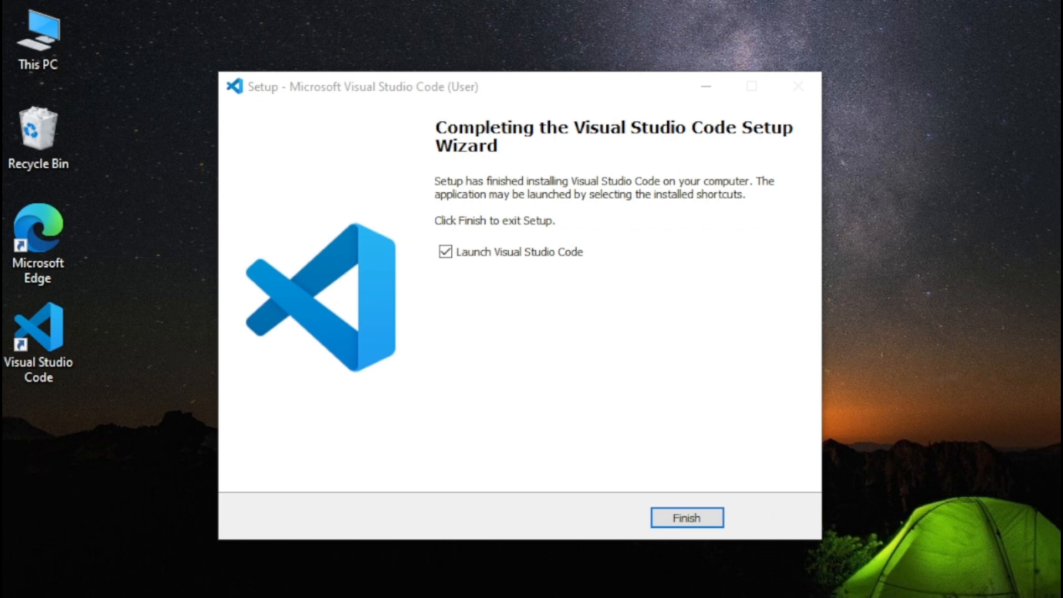
pyautogui.click(685, 521)
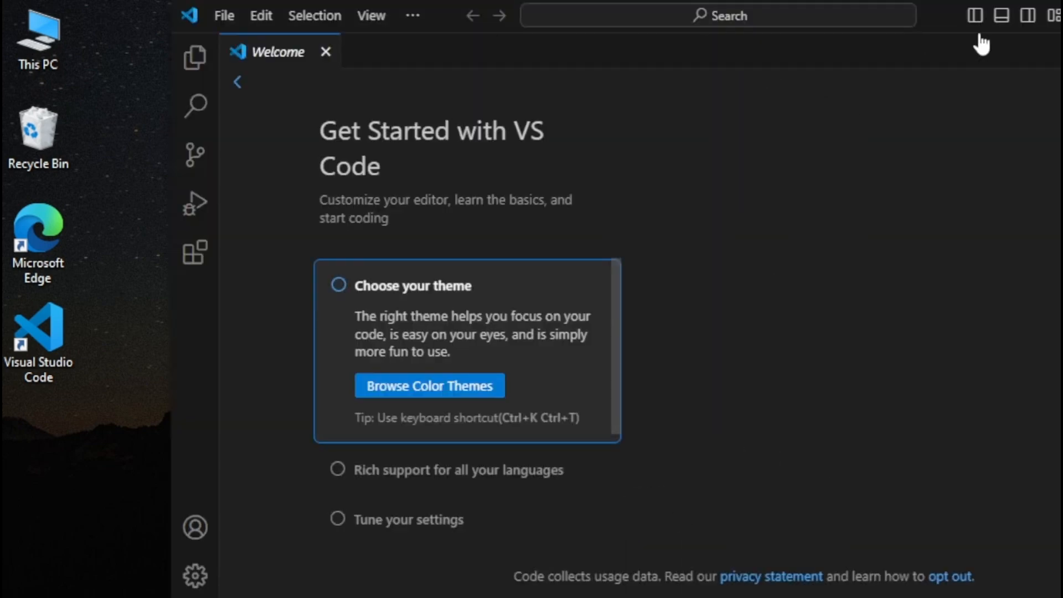
pyautogui.moveTo(949, 21); pyautogui.dragTo(789, 26)
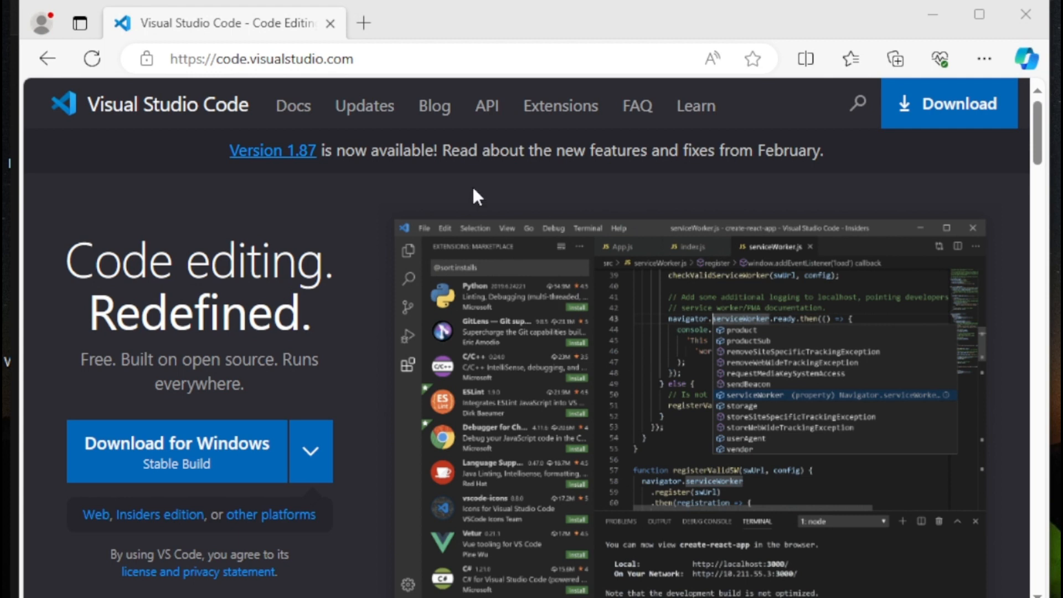
# - Open the GCC on Windows article from the C++ section of the Visual Studio Code documentation
pyautogui.click(289, 109)
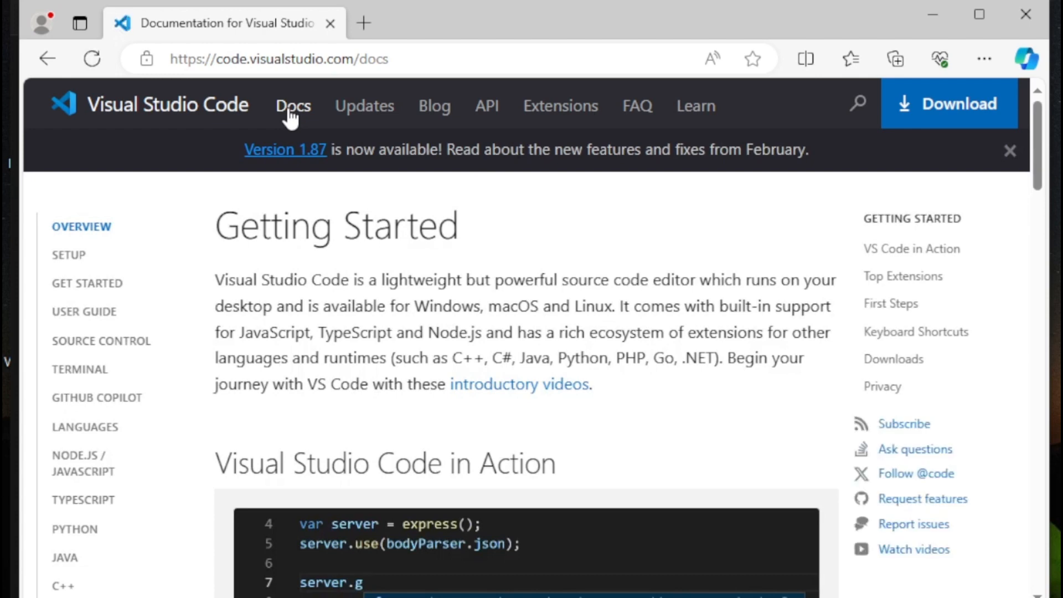
pyautogui.scroll(-1, 117, 577)
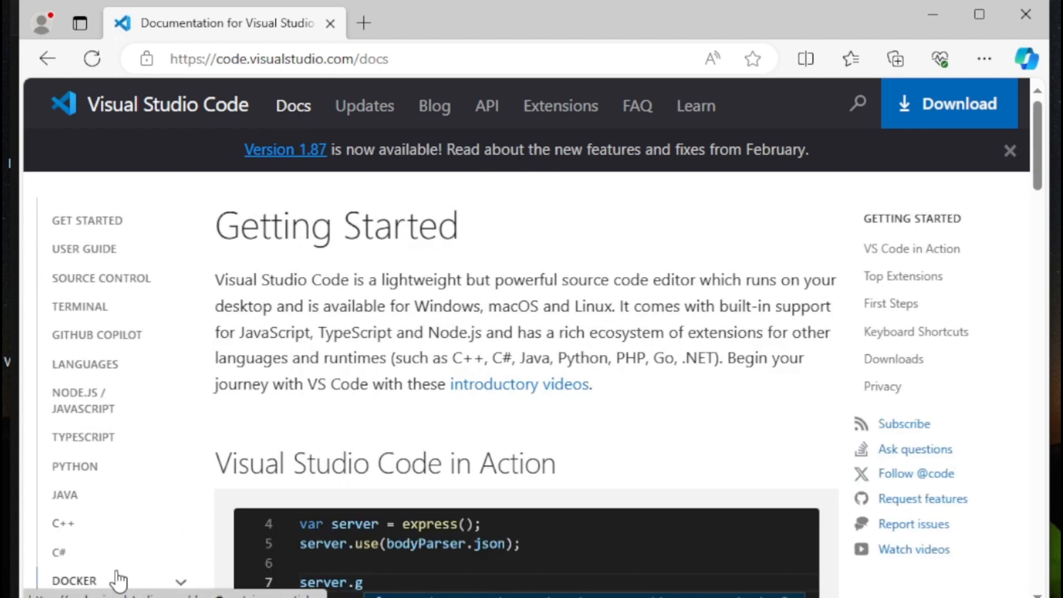
pyautogui.scroll(-2, 118, 580)
pyautogui.click(180, 434)
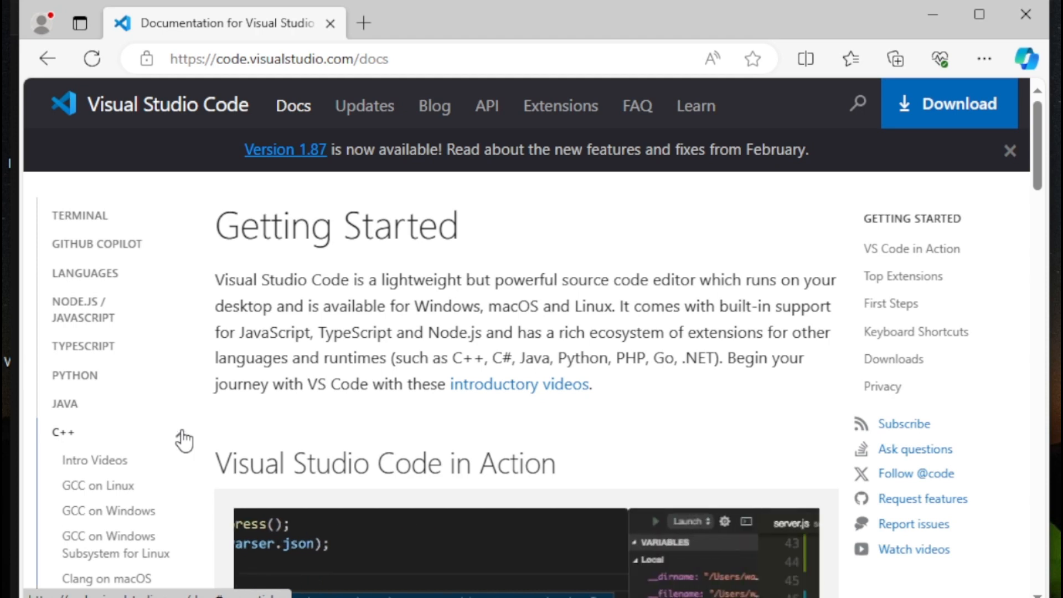
pyautogui.click(123, 515)
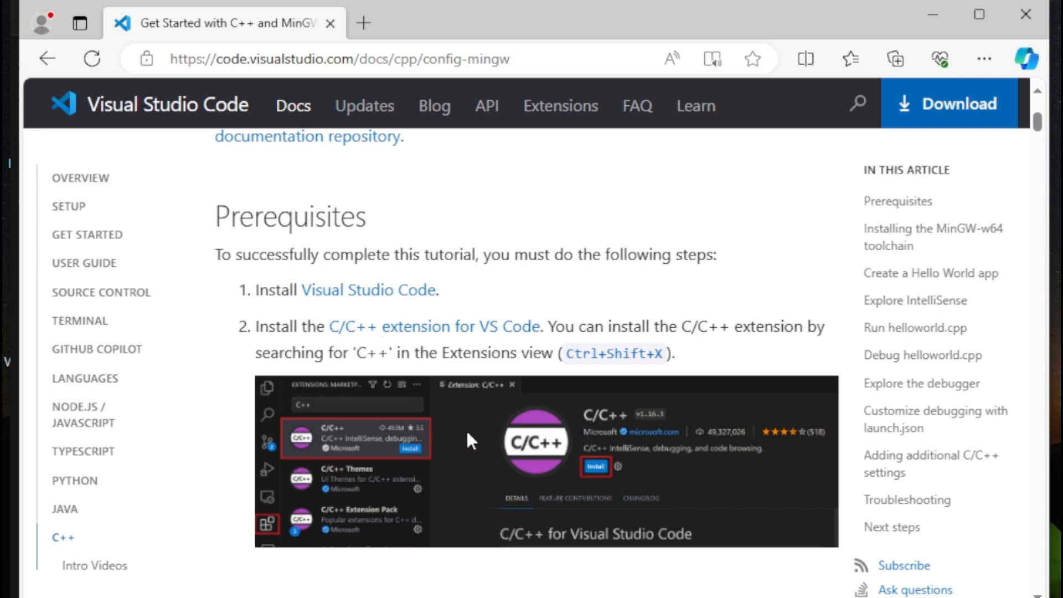
# - Download the MSYS2 installer through the direct link in the MinGW-w64 toolchain instructions
pyautogui.scroll(-4, 342, 388)
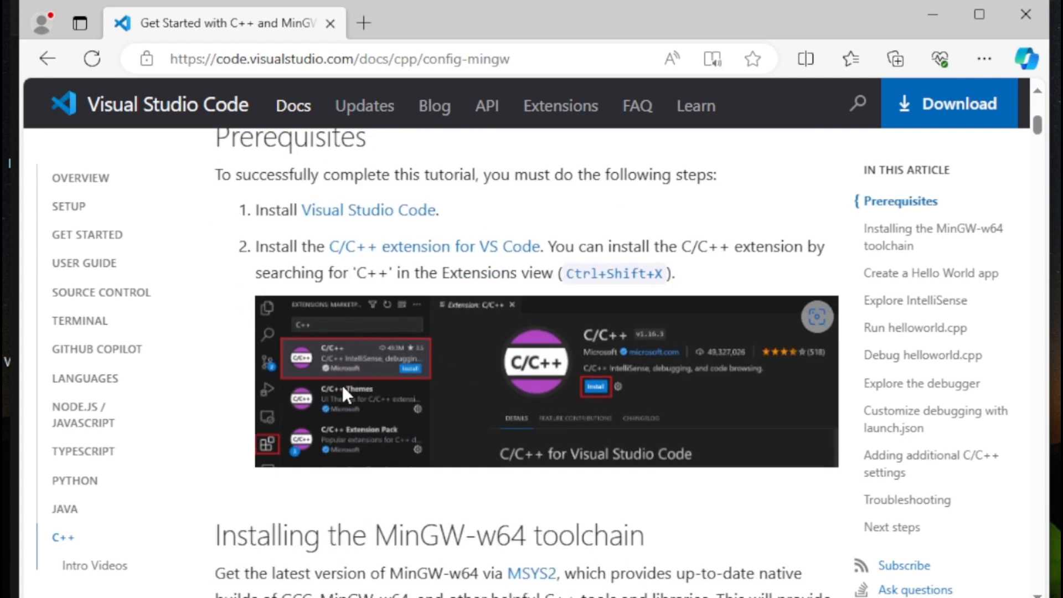
pyautogui.scroll(-1, 344, 392)
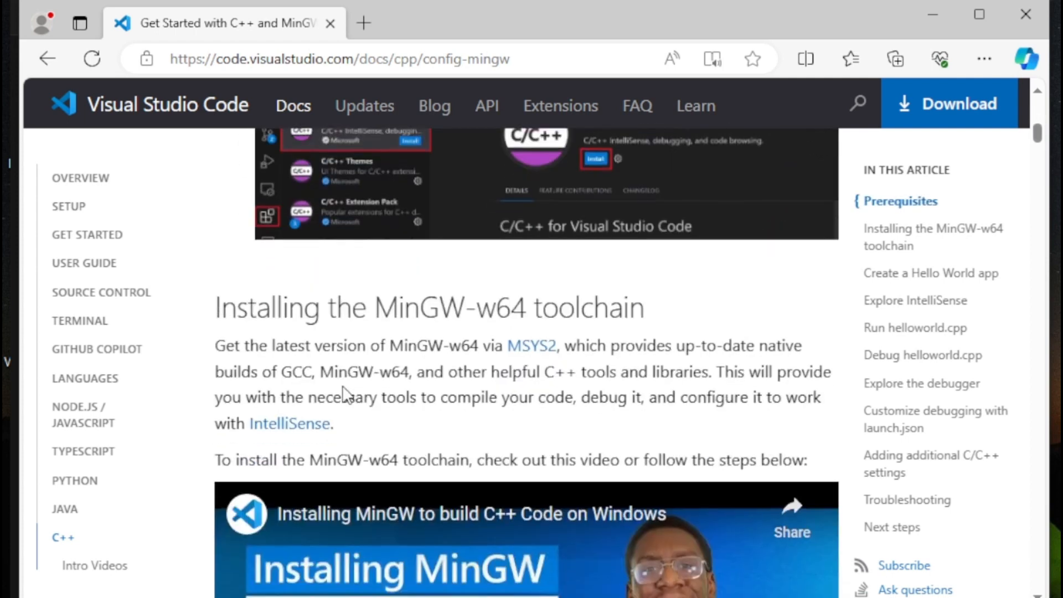
pyautogui.scroll(-2, 344, 392)
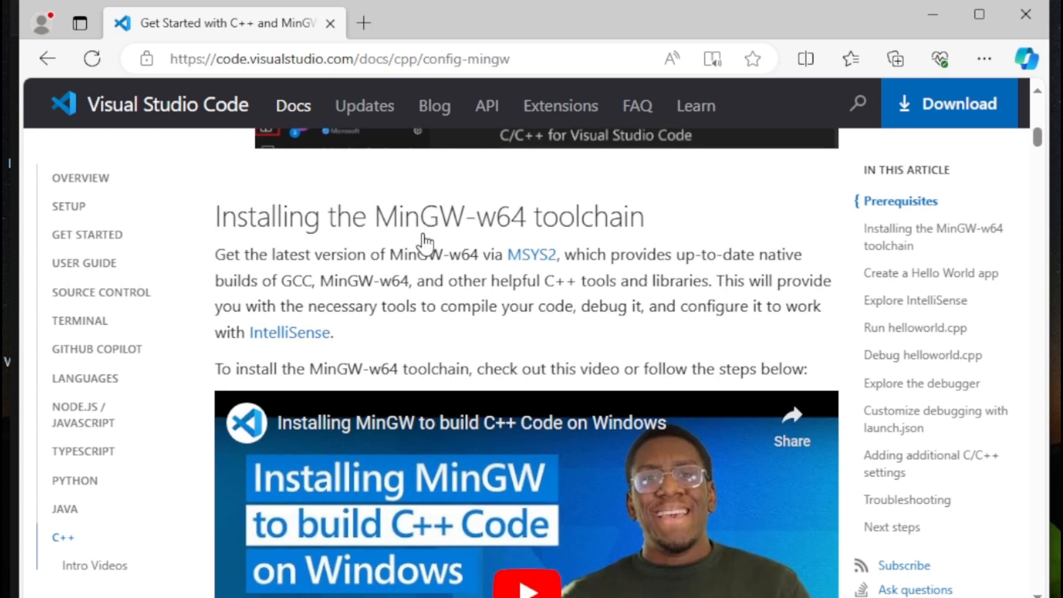
pyautogui.scroll(-4, 417, 238)
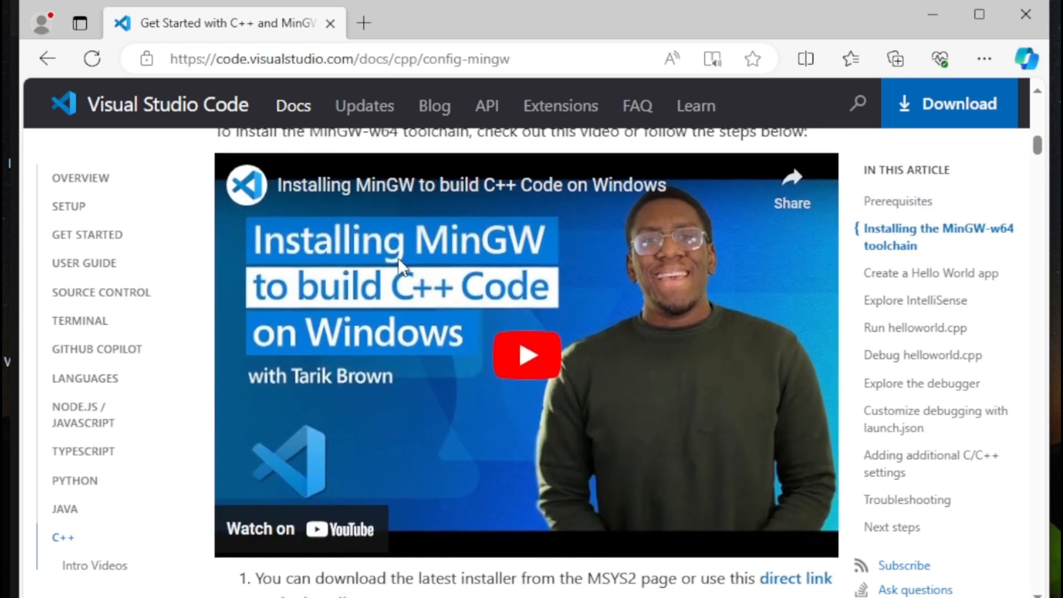
pyautogui.scroll(-4, 399, 259)
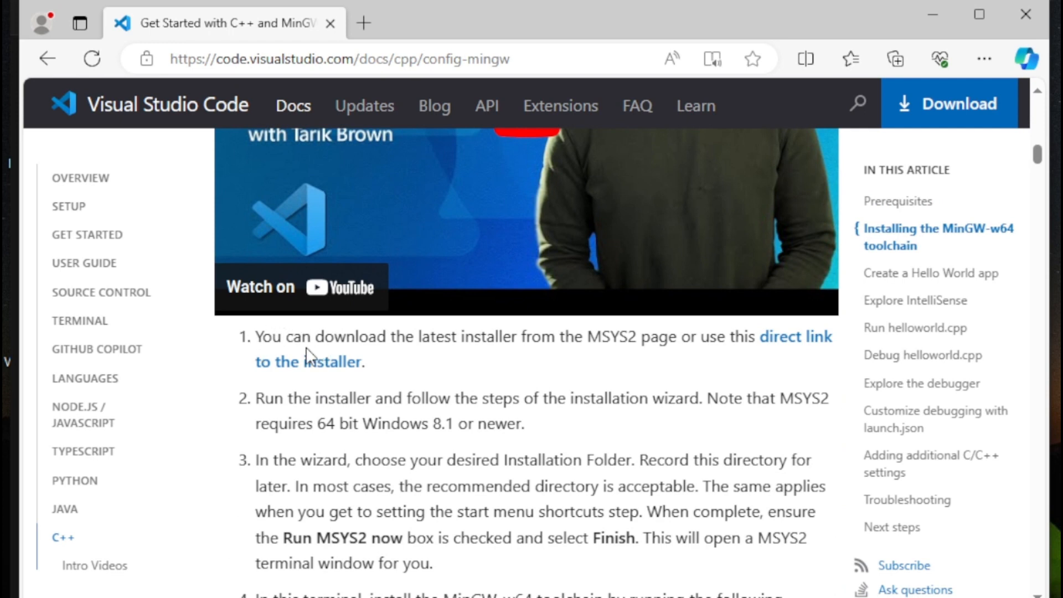
pyautogui.click(793, 352)
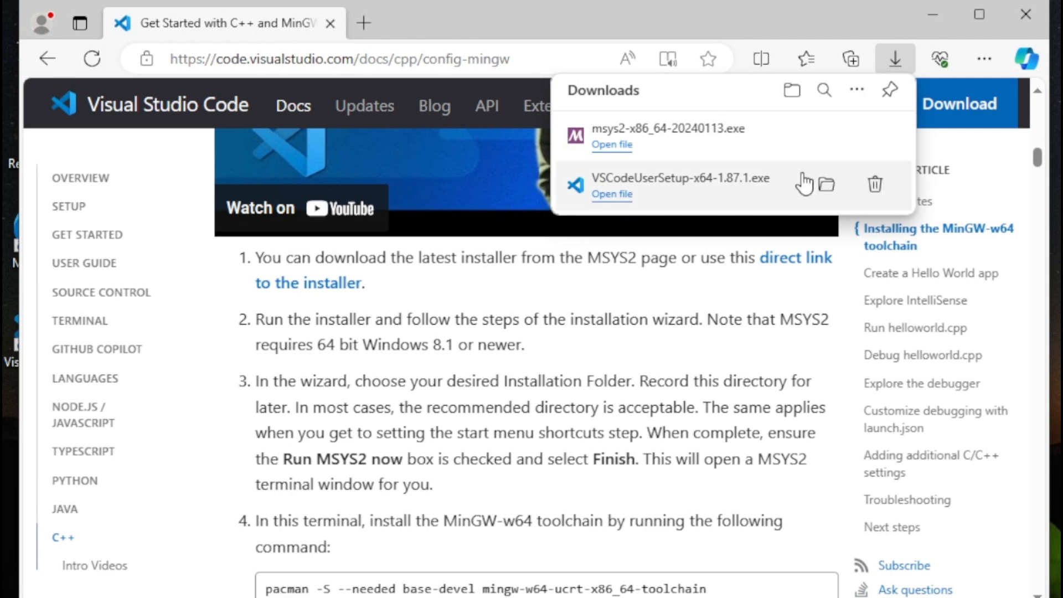
# - Run the msys2-x86_64-20240113.exe installer and install MSYS2 into C:\msys64 with the Start Menu folder MSYS2
pyautogui.click(681, 142)
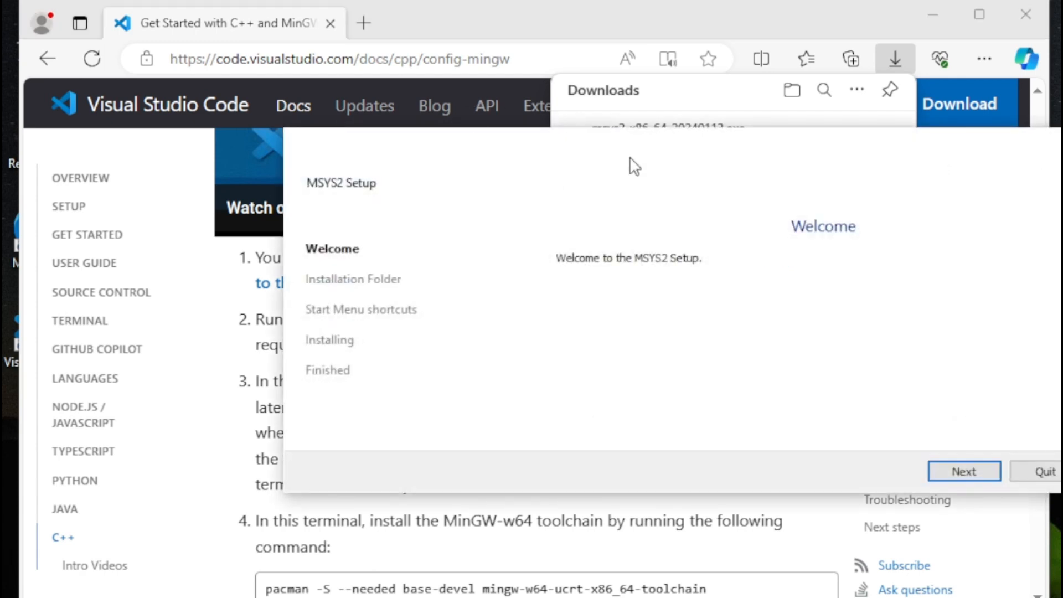
pyautogui.moveTo(473, 139); pyautogui.dragTo(479, 139)
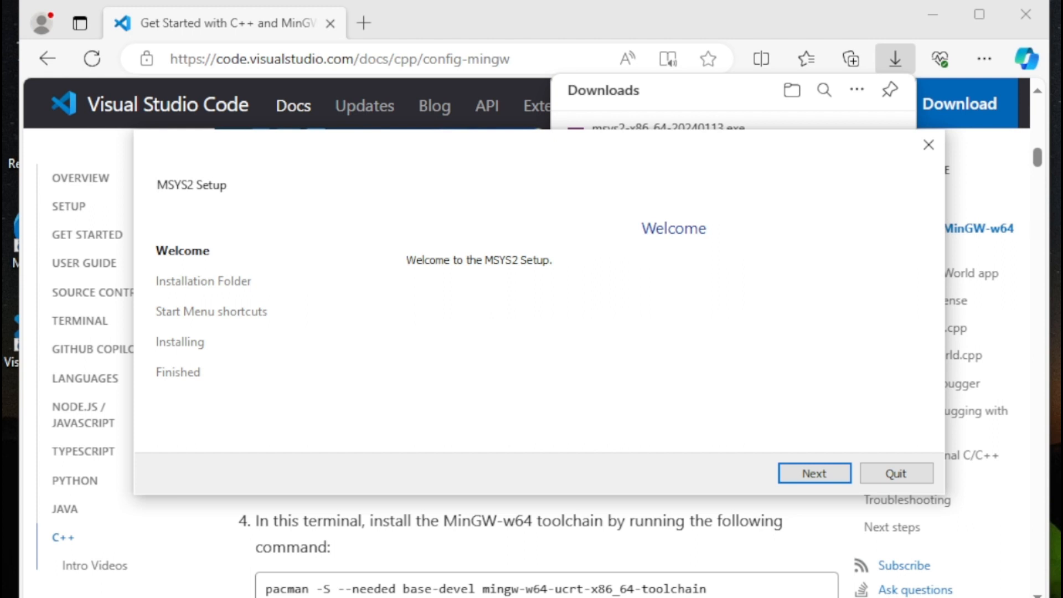
pyautogui.click(823, 480)
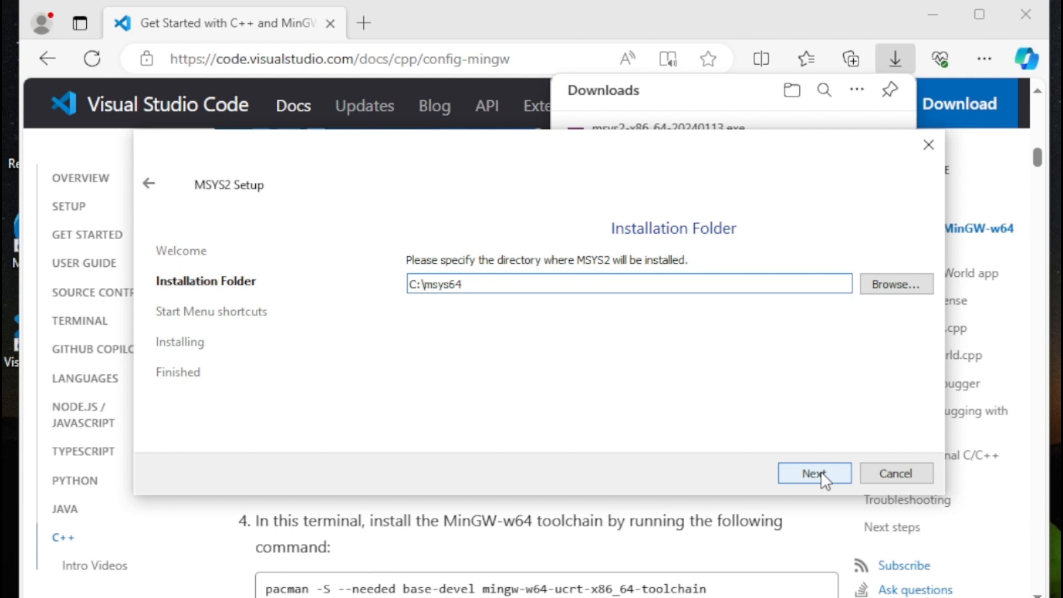
pyautogui.click(820, 471)
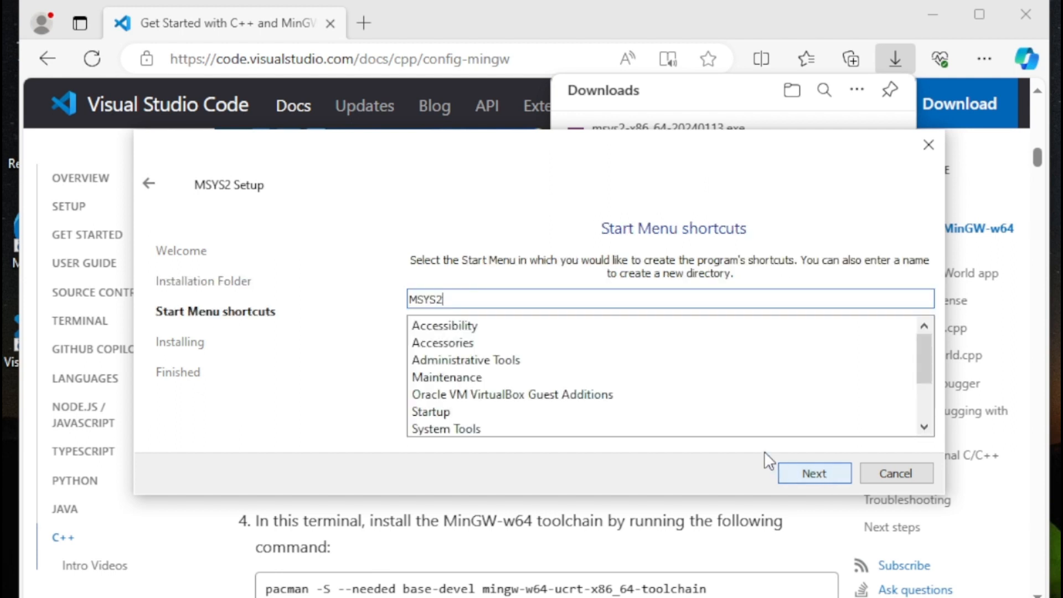
pyautogui.click(800, 475)
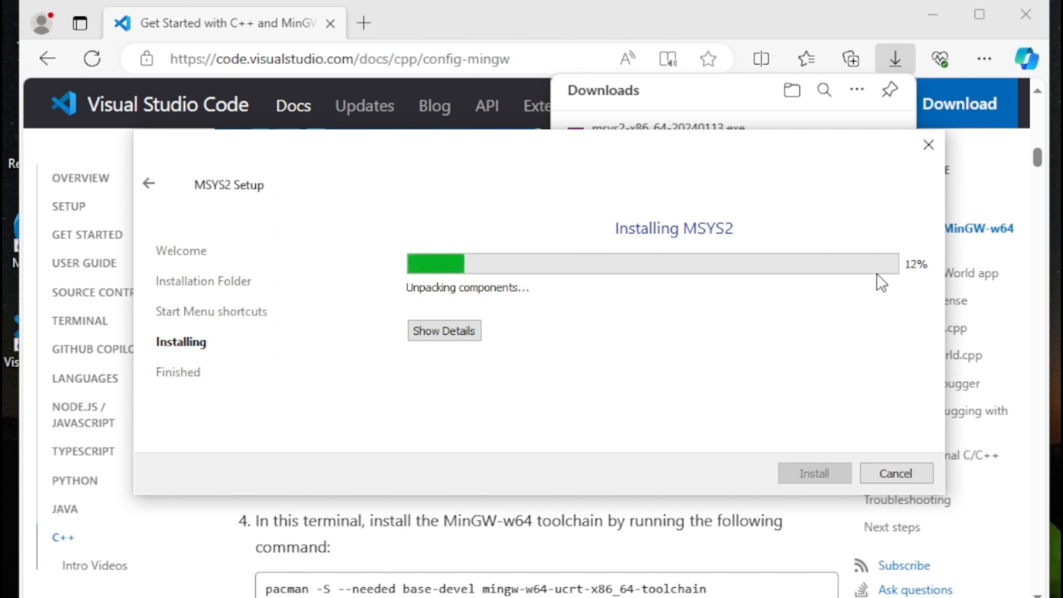
# - Minimize the browser, finish the MSYS2 setup with Run MSYS2 now enabled, and adjust the terminal window's position and size
pyautogui.click(928, 21)
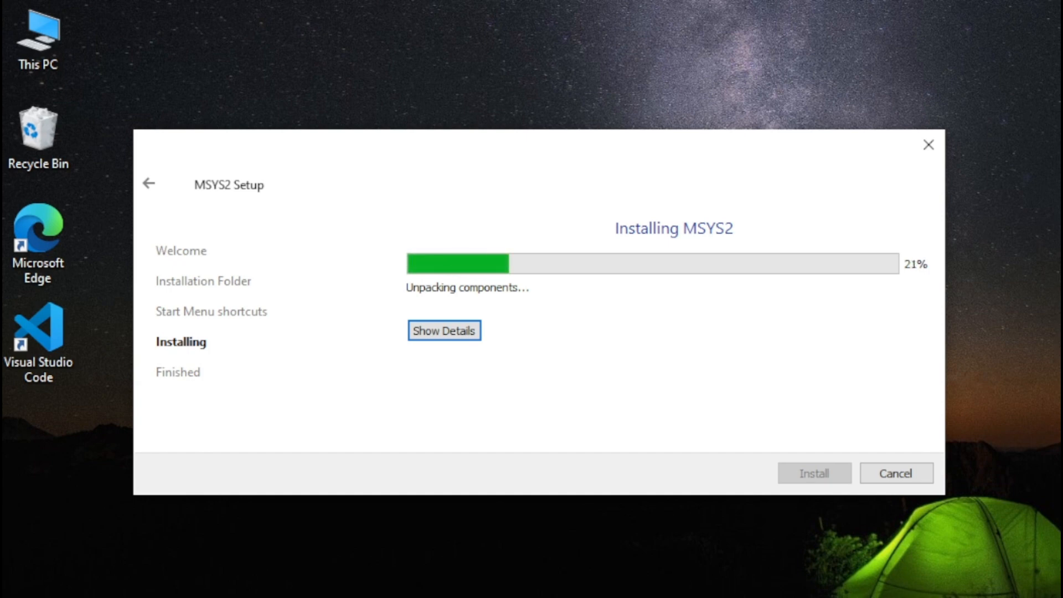
pyautogui.moveTo(409, 154); pyautogui.dragTo(385, 151)
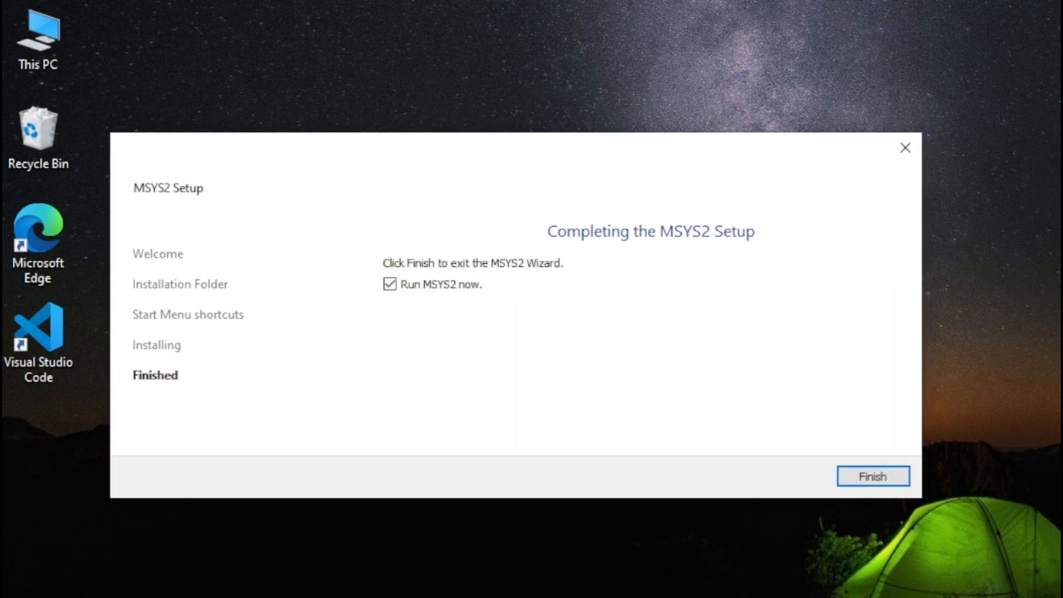
pyautogui.click(867, 476)
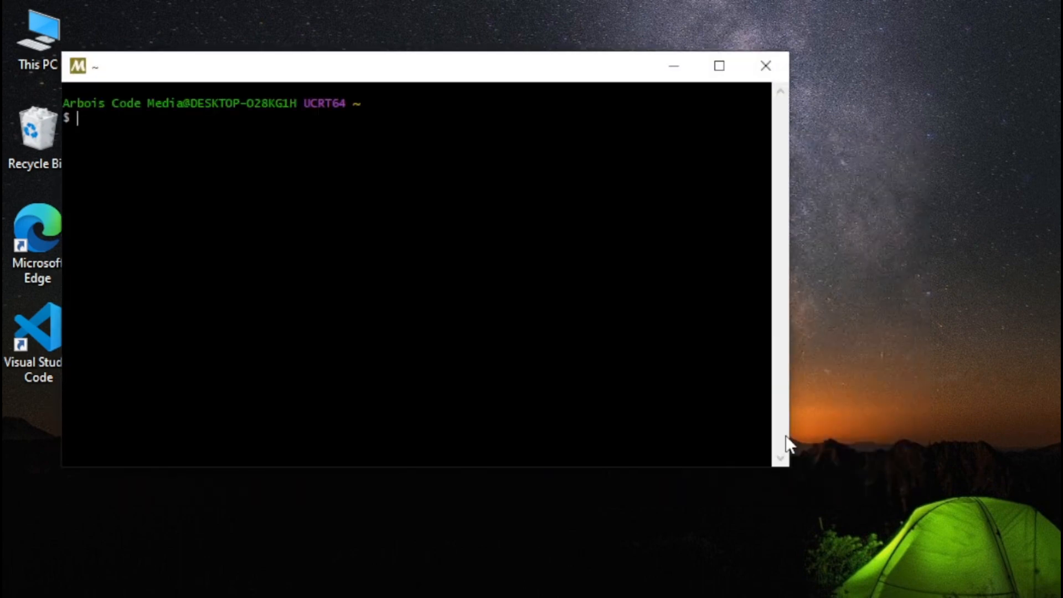
pyautogui.moveTo(318, 73); pyautogui.dragTo(356, 78)
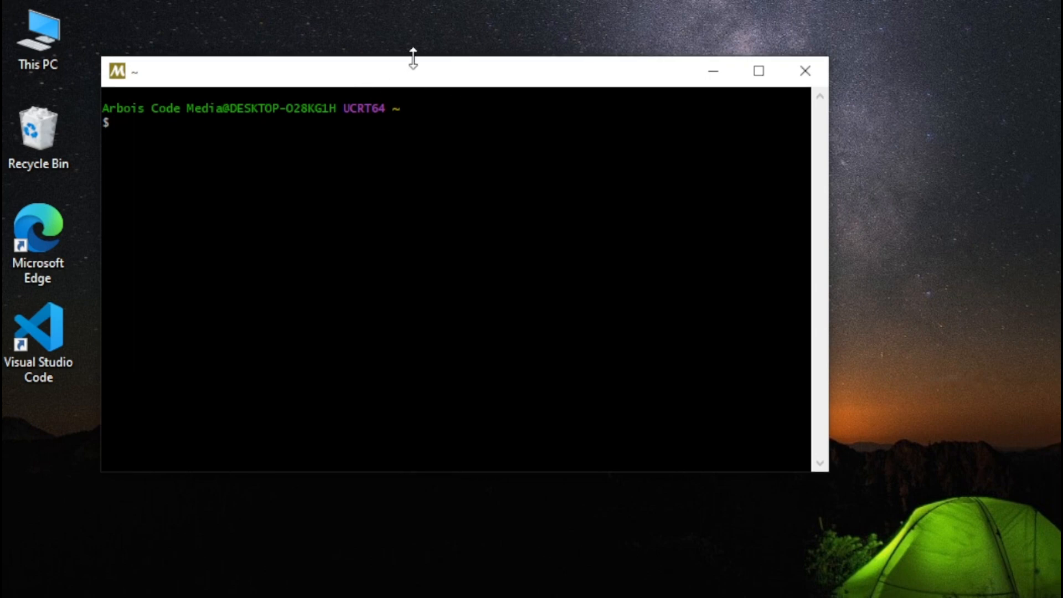
pyautogui.moveTo(413, 55); pyautogui.dragTo(415, 72)
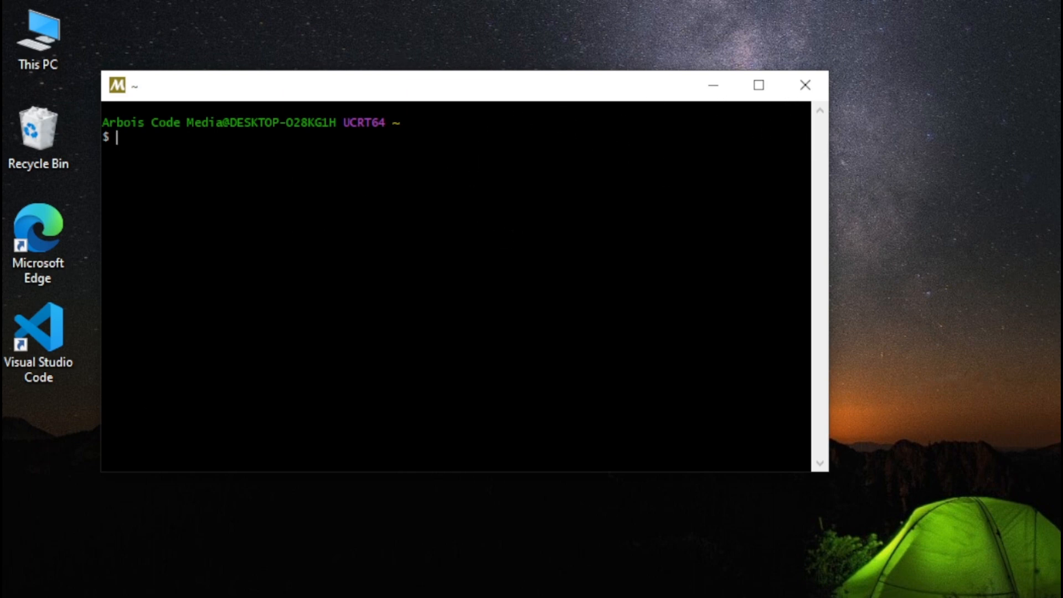
# - Open another MSYS2 UCRT64 terminal from the recently added programs and move its window over the first terminal
pyautogui.press('super+s')
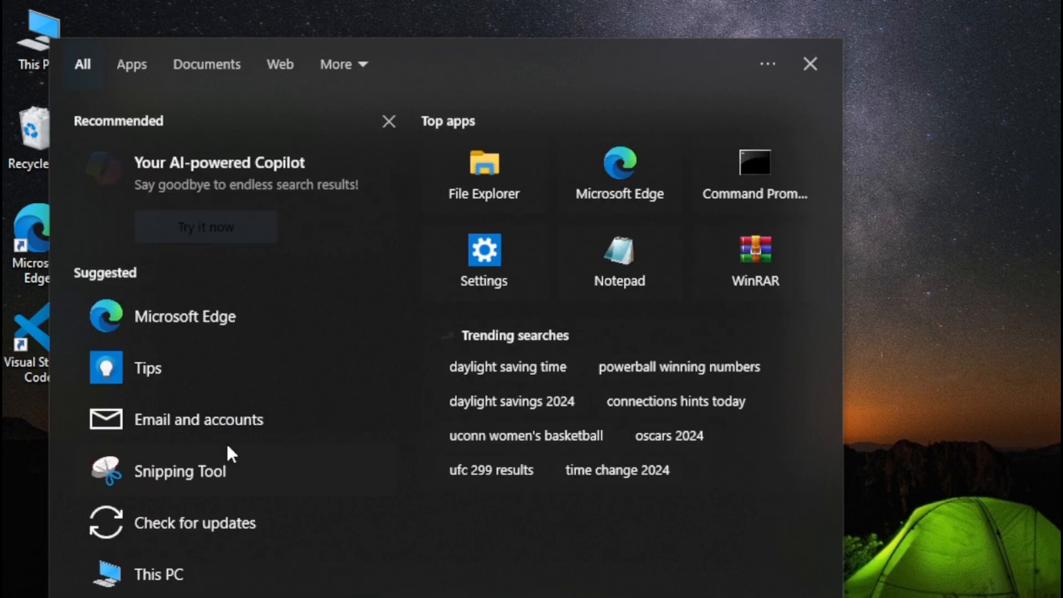
pyautogui.press('super')
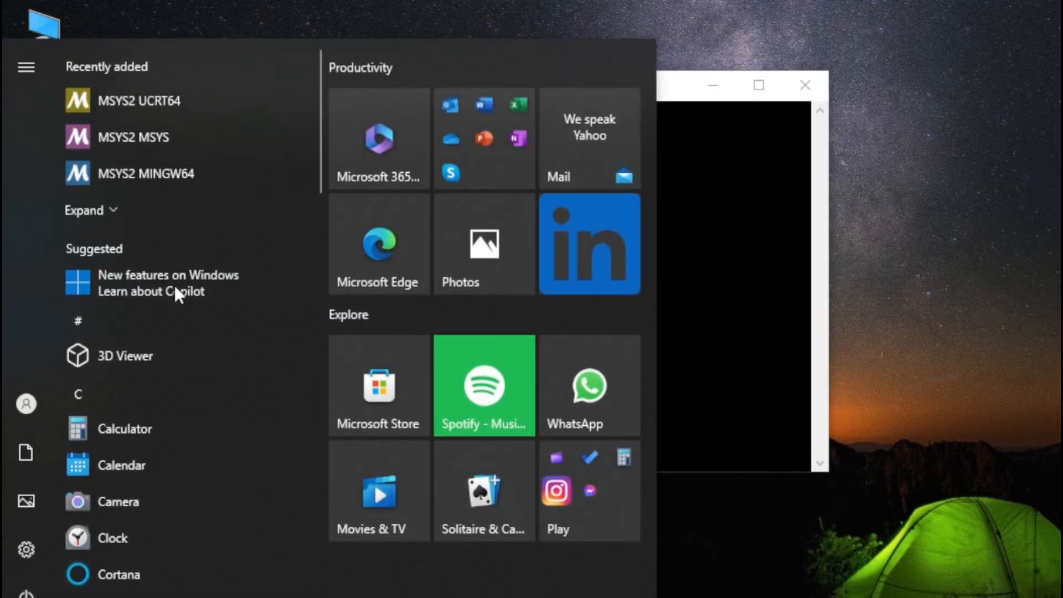
pyautogui.click(134, 103)
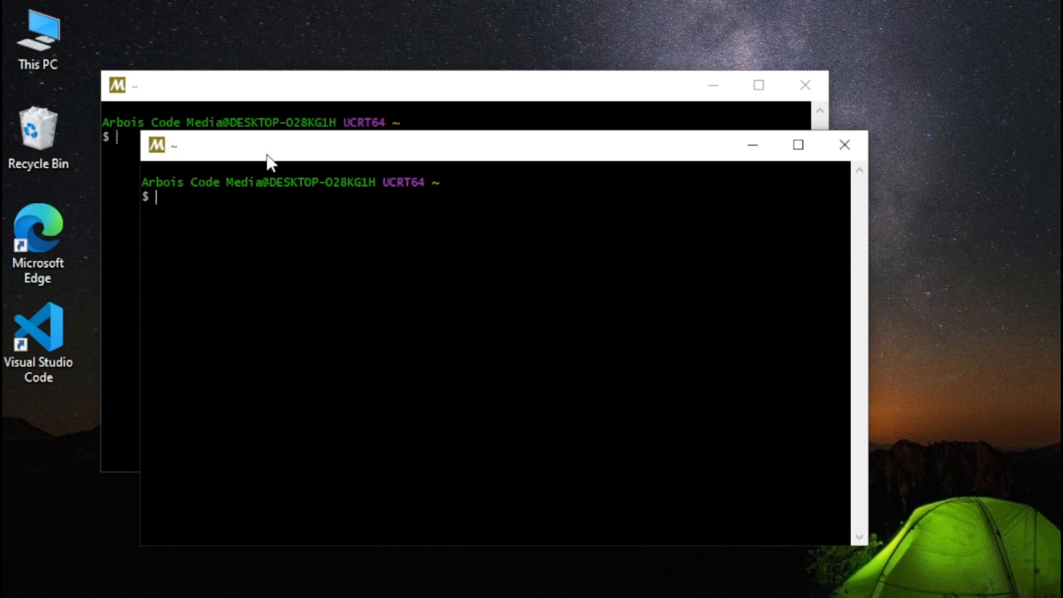
pyautogui.moveTo(268, 154); pyautogui.dragTo(221, 183)
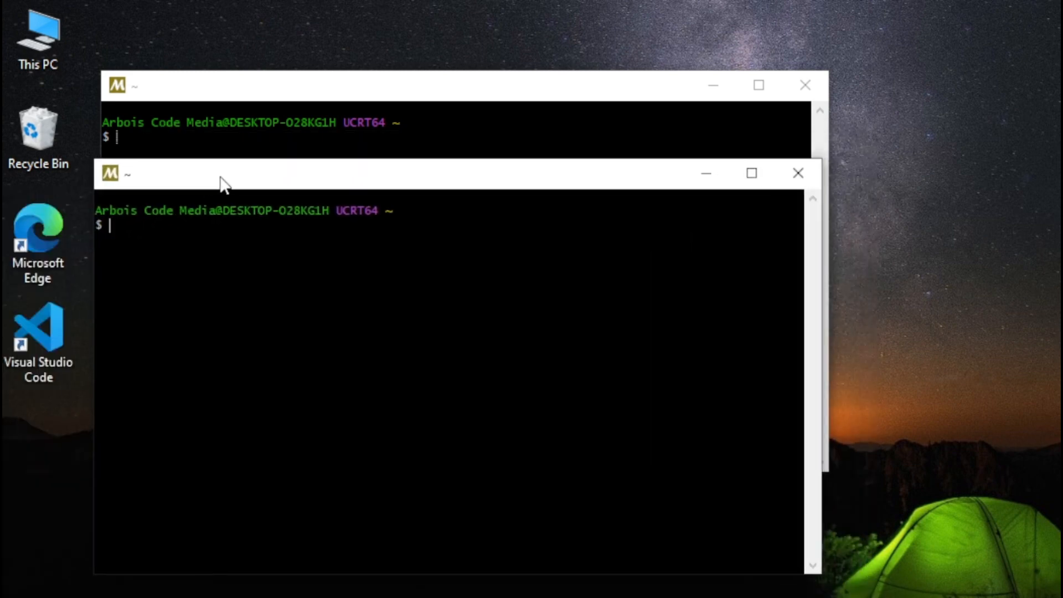
# - Close the extra MSYS2 terminal and shift the remaining terminal window slightly across the desktop
pyautogui.click(794, 173)
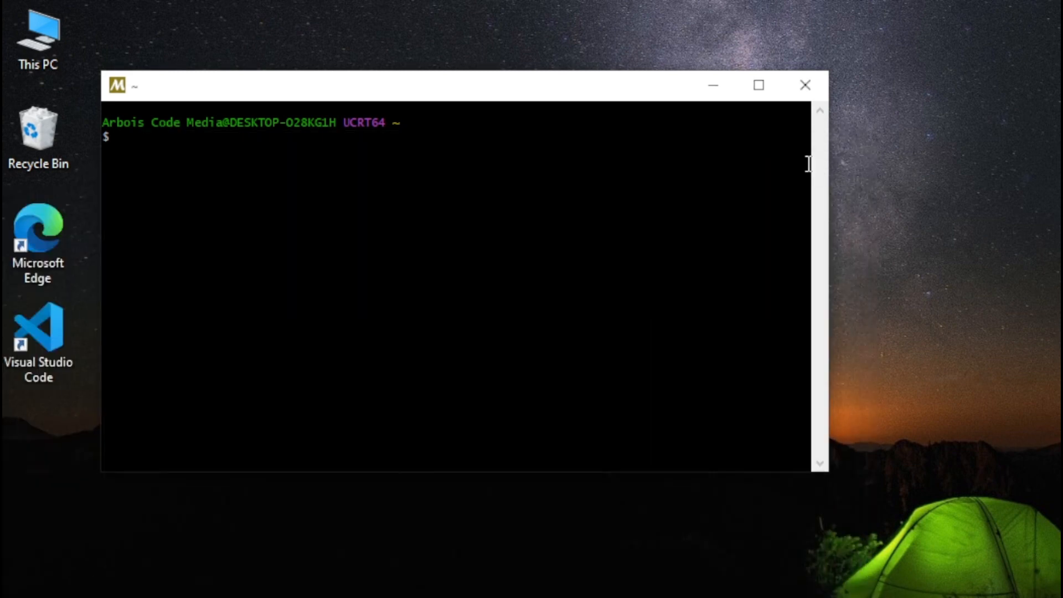
pyautogui.moveTo(593, 92); pyautogui.dragTo(617, 92)
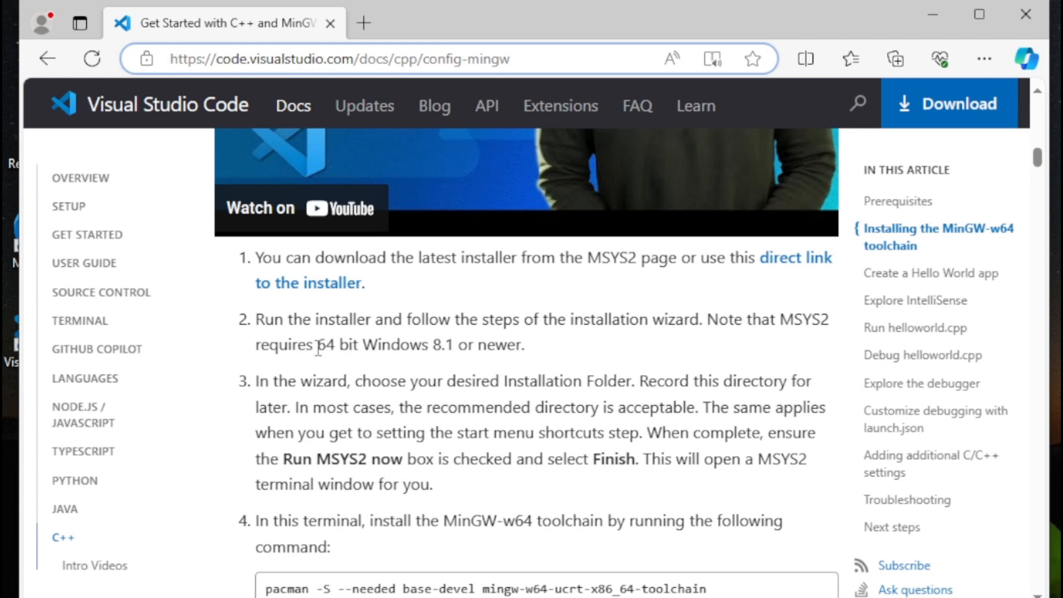
# - Switch to the browser and copy the pacman toolchain install command from step 4 of the MinGW-w64 instructions
pyautogui.moveTo(318, 348); pyautogui.dragTo(361, 349)
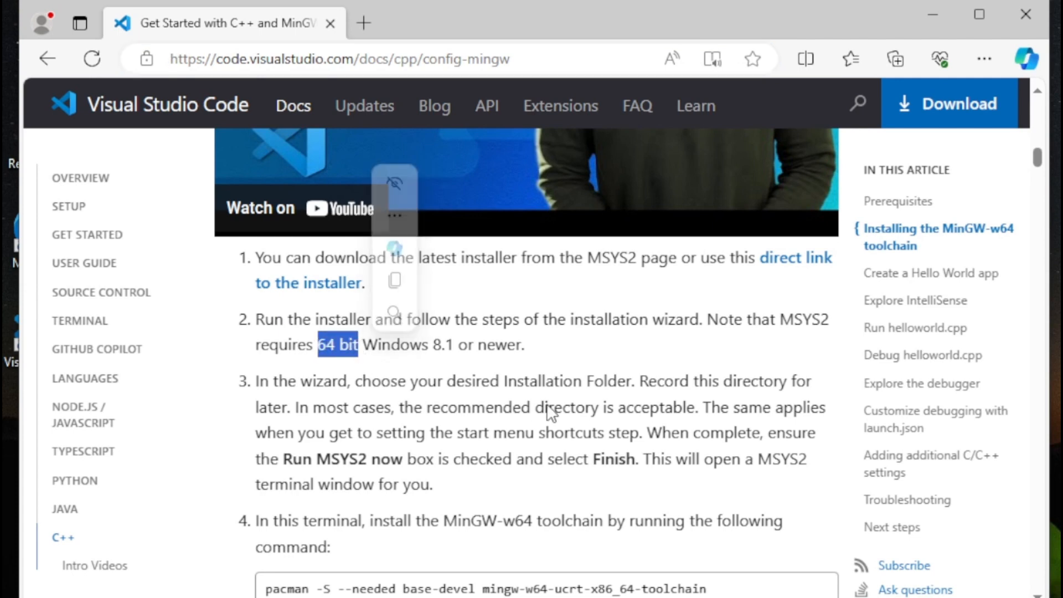
pyautogui.click(459, 425)
pyautogui.scroll(-2, 548, 458)
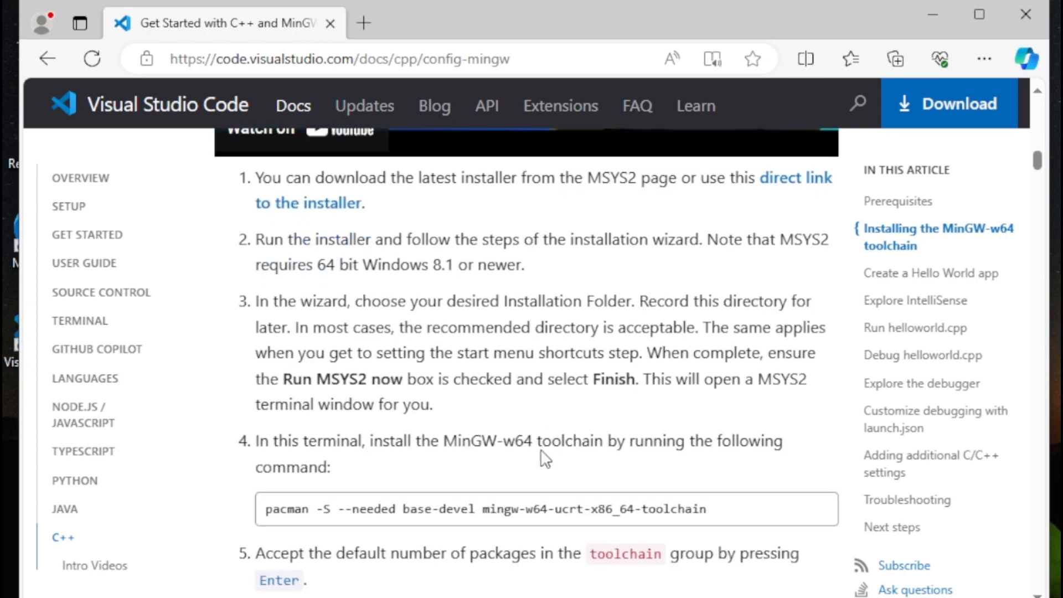
pyautogui.moveTo(592, 381); pyautogui.dragTo(637, 381)
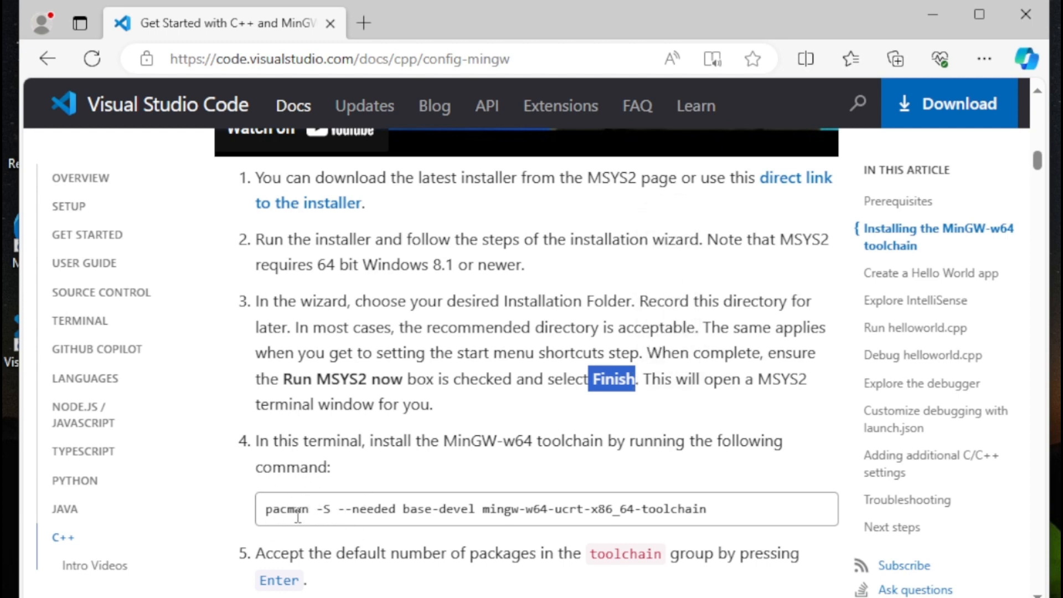
pyautogui.moveTo(264, 514); pyautogui.dragTo(714, 523)
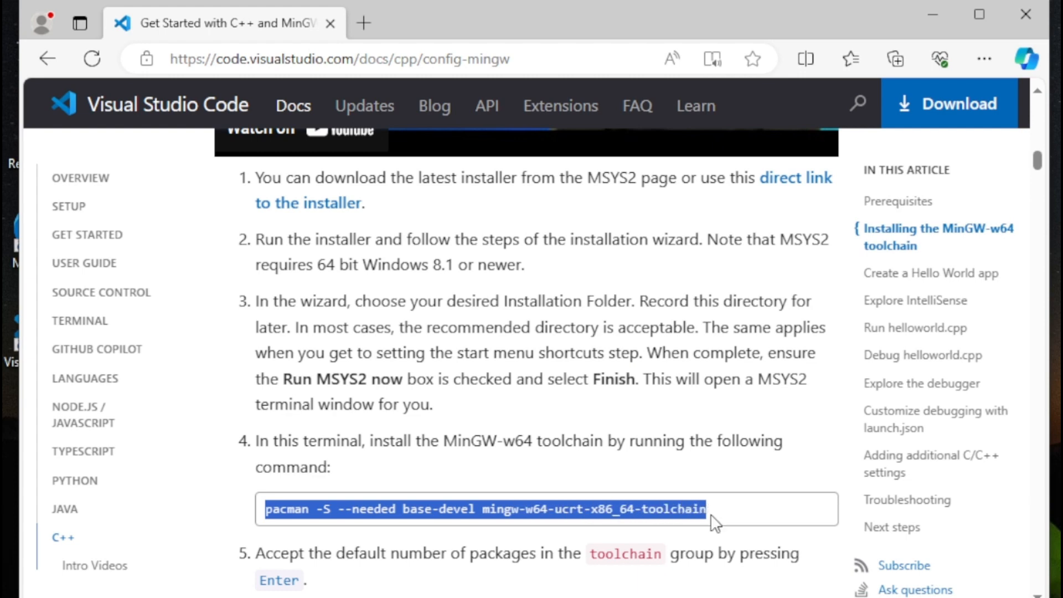
pyautogui.rightClick(656, 506)
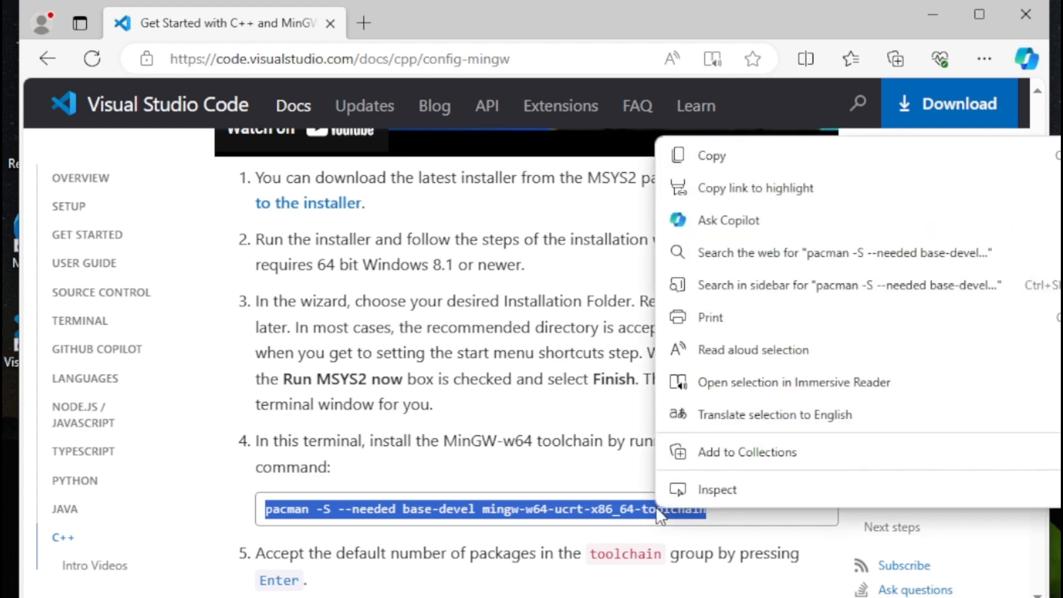
pyautogui.click(699, 155)
# - Paste and run pacman -S --needed base-devel mingw-w64-ucrt-x86_64-toolchain in the MSYS2 terminal
pyautogui.hotkey('alt', 'Tab')
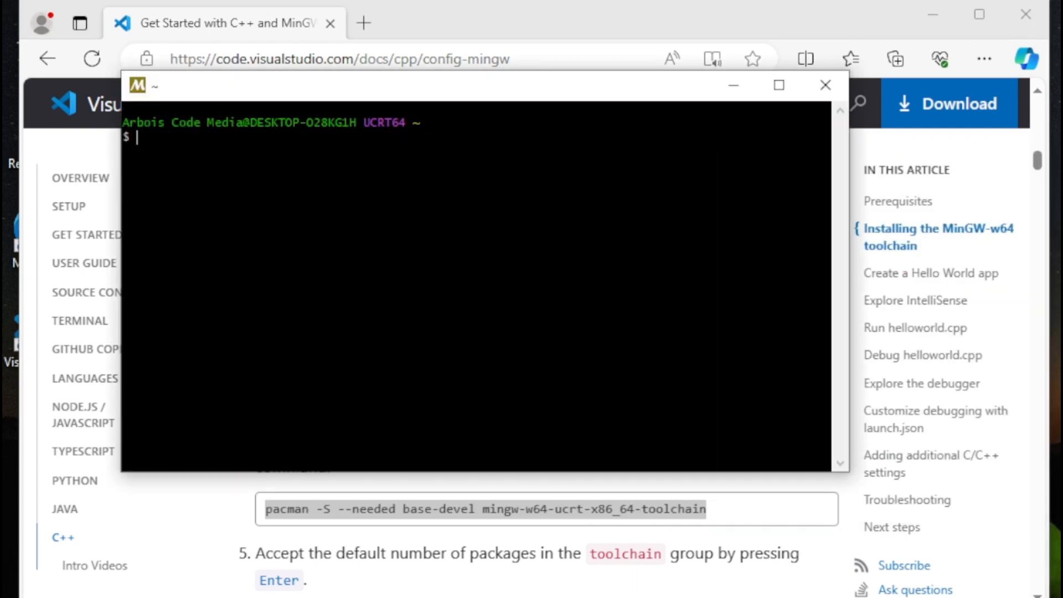
pyautogui.rightClick(238, 159)
pyautogui.click(332, 222)
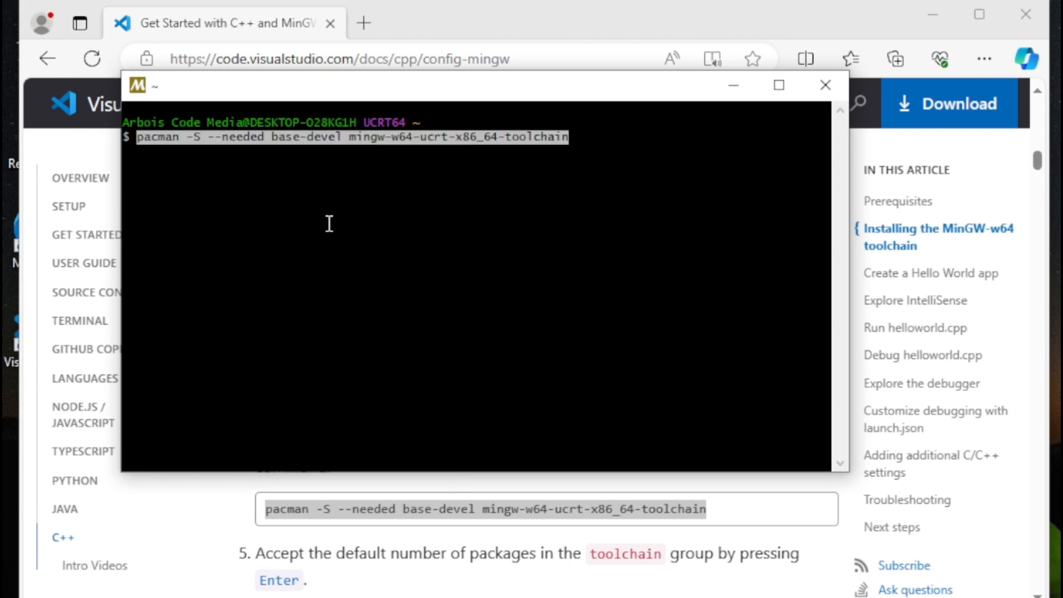
pyautogui.press('Return')
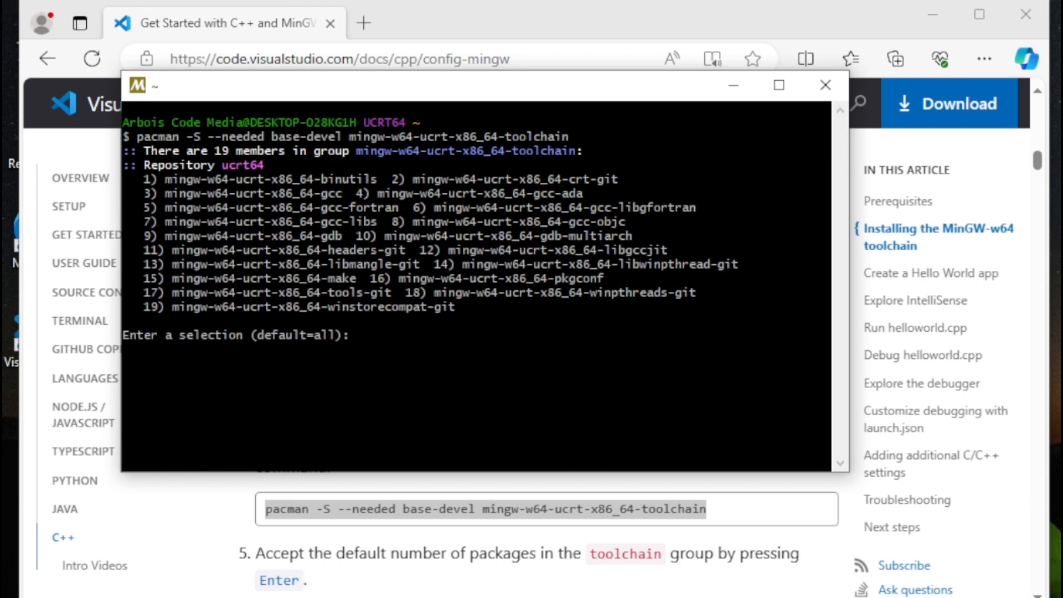
# - Accept the default selection of all toolchain packages and answer Y to proceed with the installation
pyautogui.press('Return')
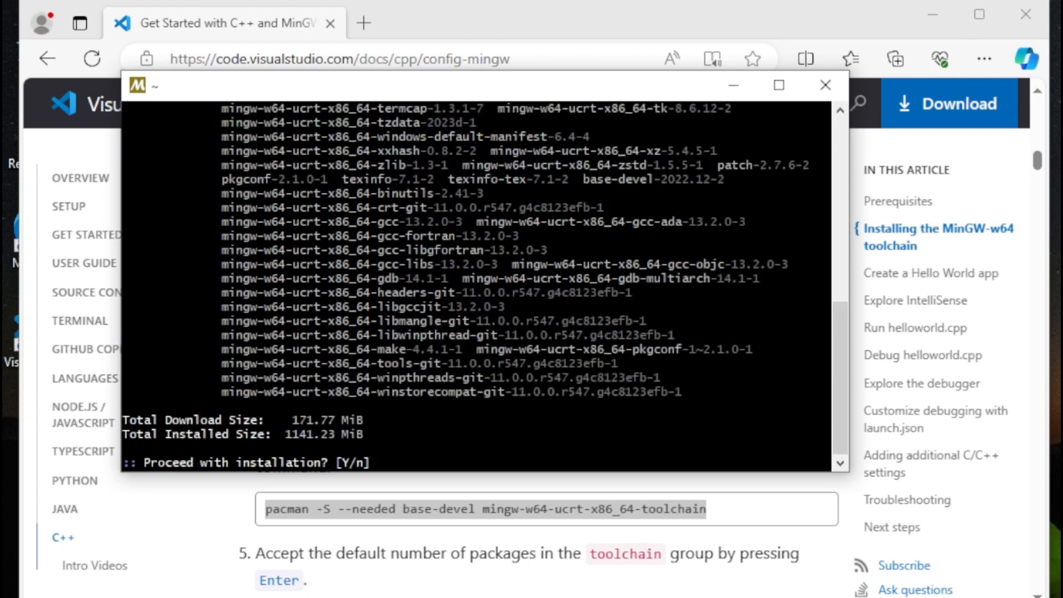
pyautogui.write('Y')
pyautogui.press('Return')
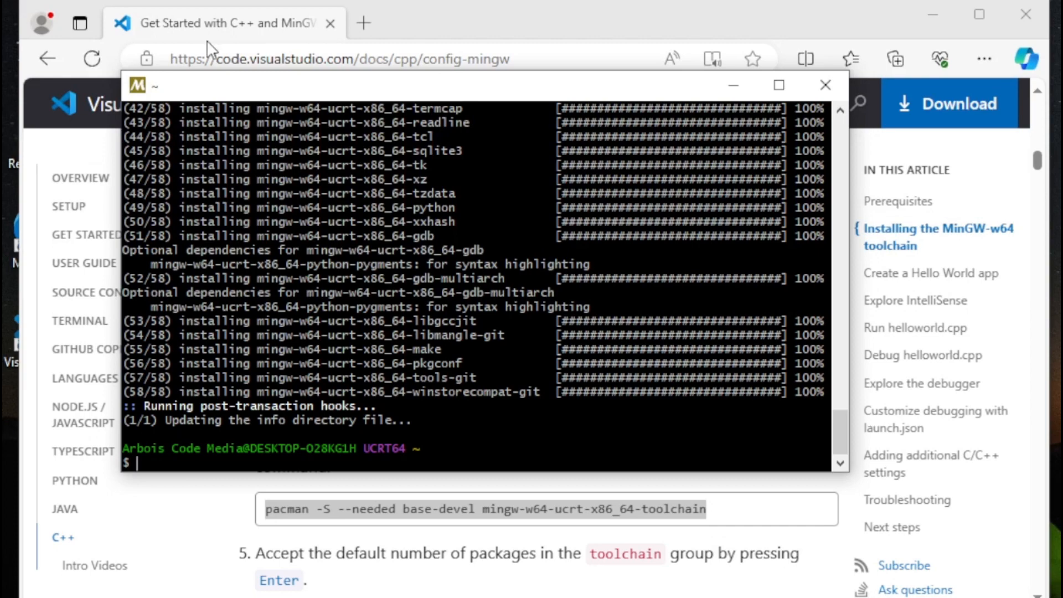
# - Review the PATH instructions in the browser, search Windows for "edit e" and open Edit environment variables for your account
pyautogui.click(479, 552)
pyautogui.scroll(-4, 479, 553)
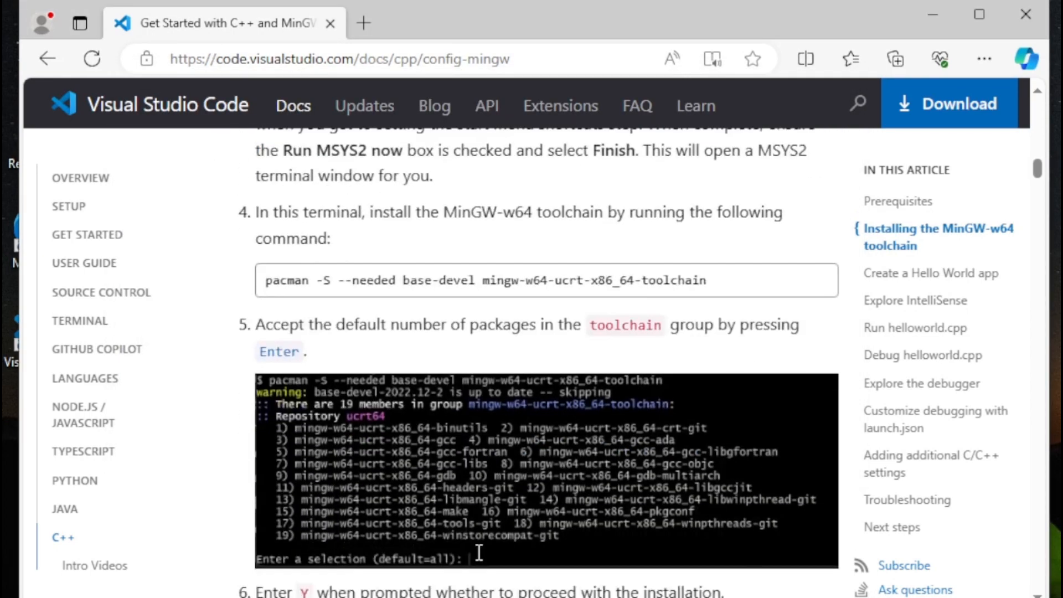
pyautogui.scroll(-3, 481, 561)
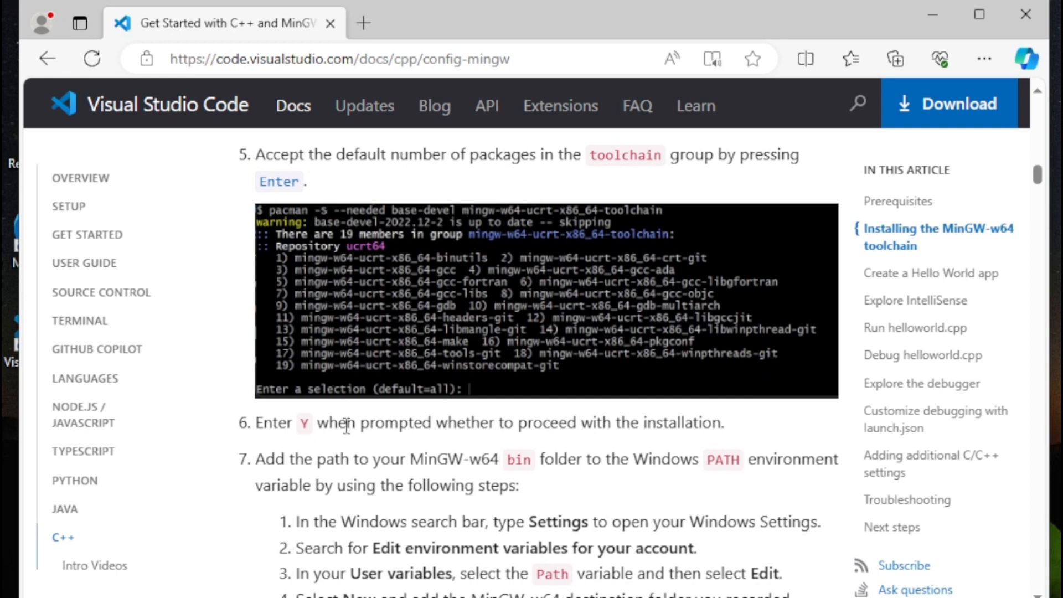
pyautogui.scroll(-2, 347, 427)
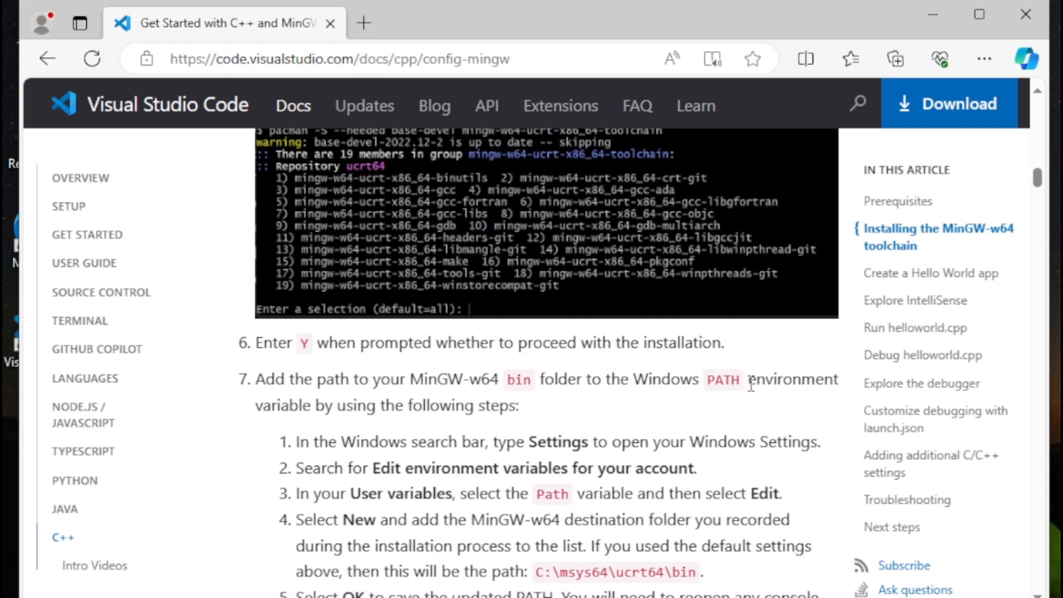
pyautogui.moveTo(751, 384); pyautogui.dragTo(837, 382)
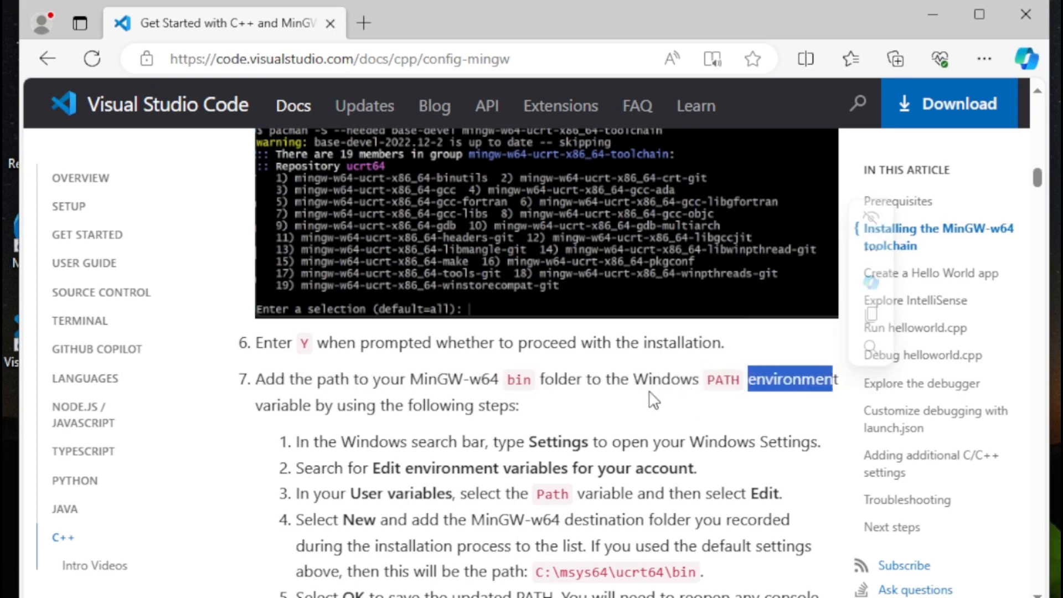
pyautogui.press('super+s')
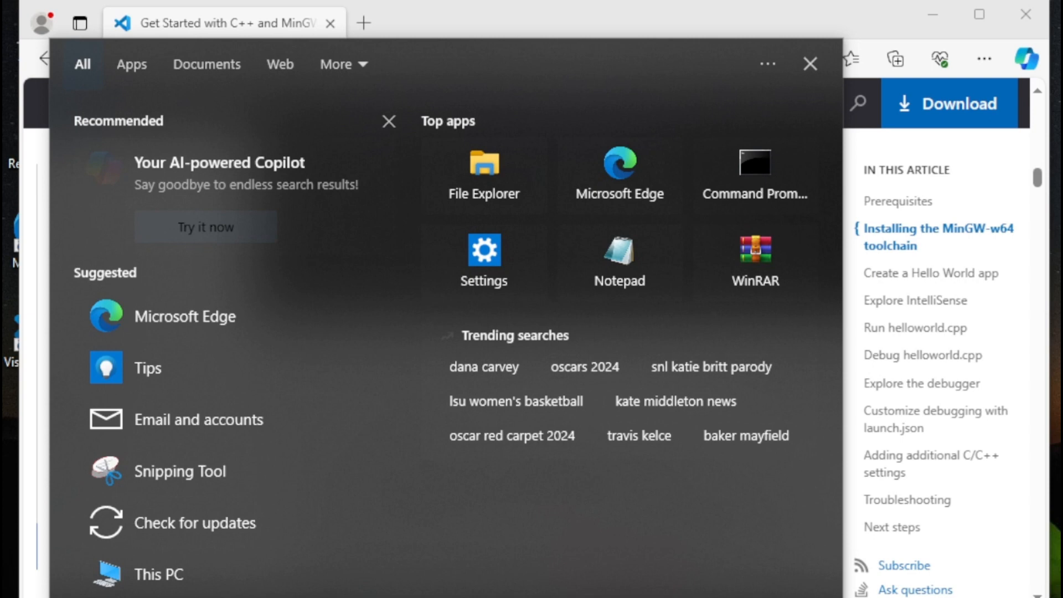
pyautogui.write('edit')
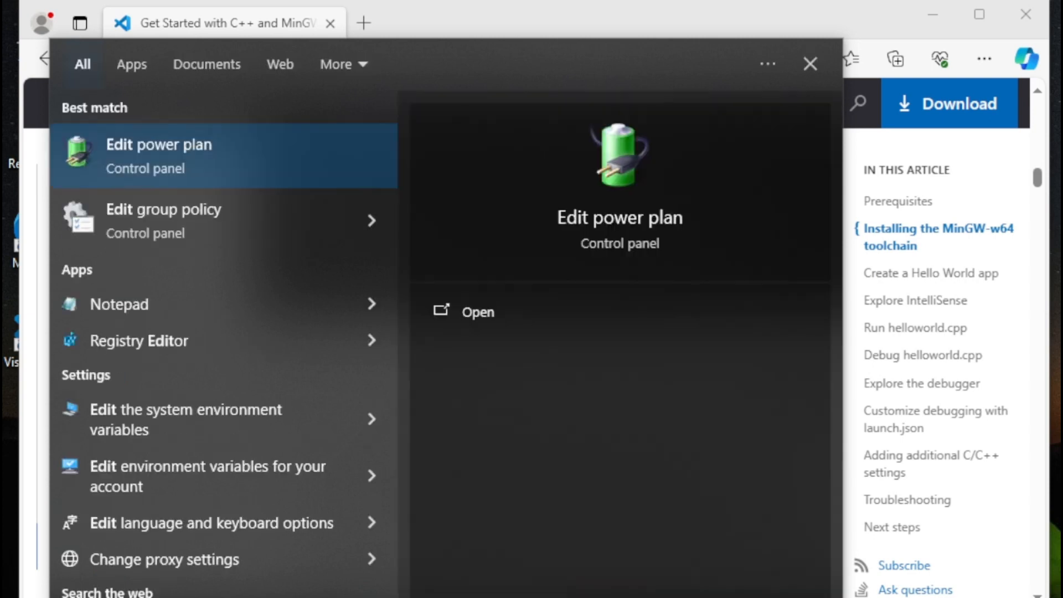
pyautogui.write(' e')
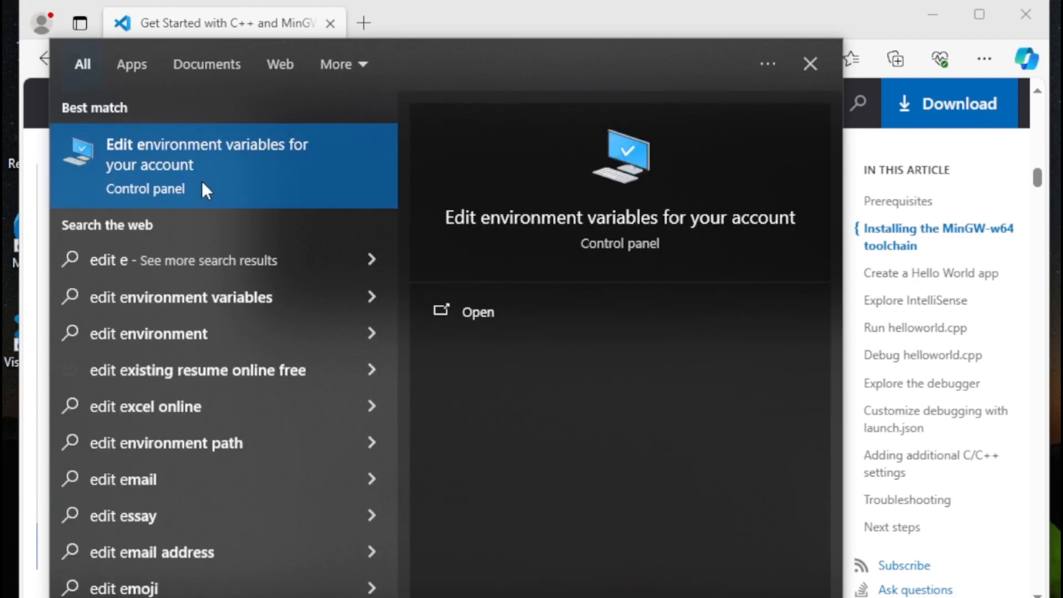
pyautogui.click(203, 182)
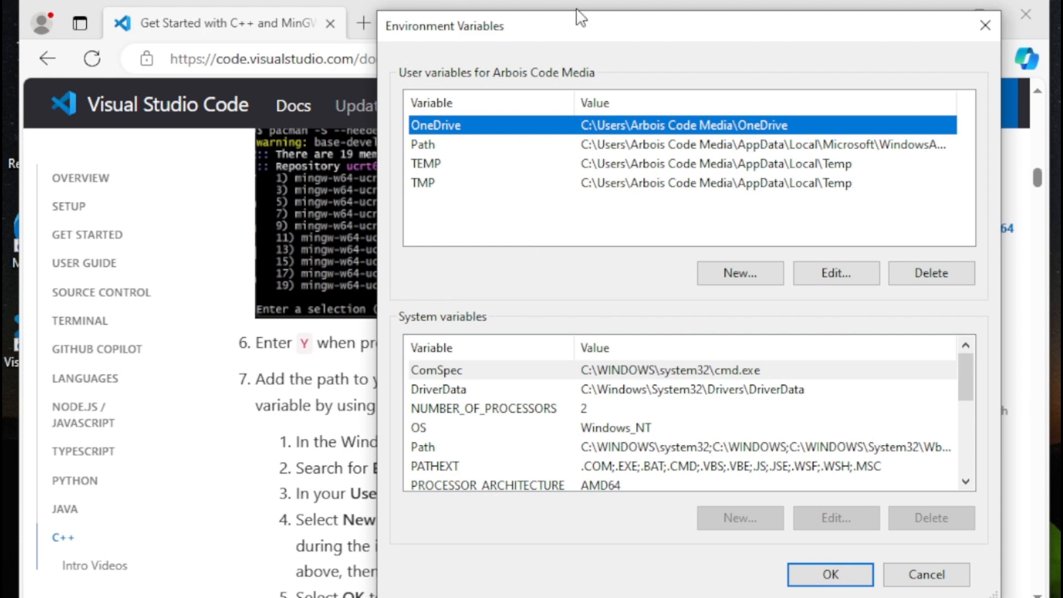
pyautogui.moveTo(596, 36); pyautogui.dragTo(573, 35)
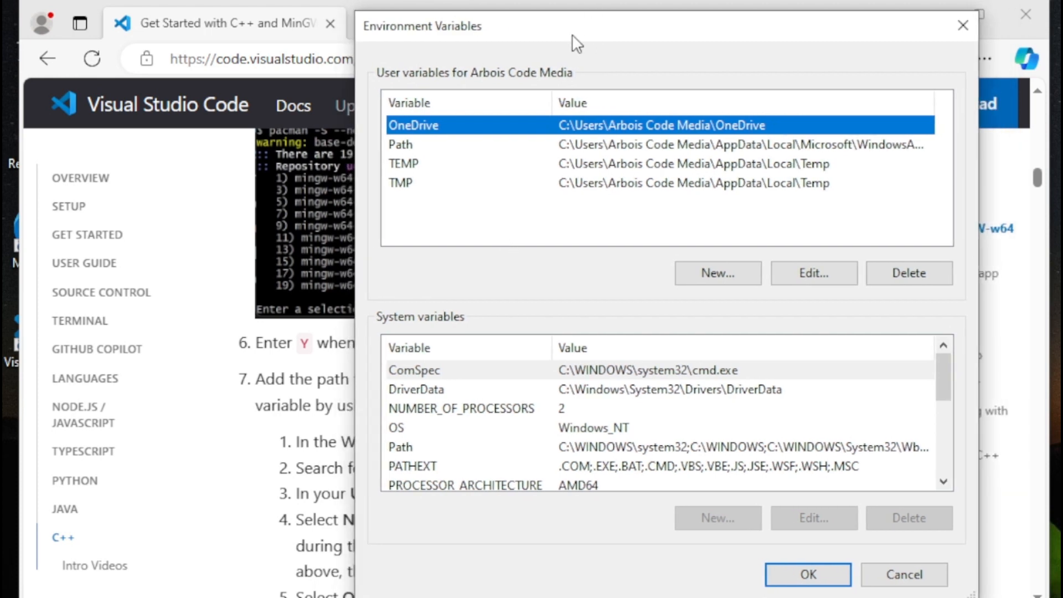
# - Return to the browser instructions and copy the default bin folder path C:\msys64\ucrt64\bin
pyautogui.click(330, 467)
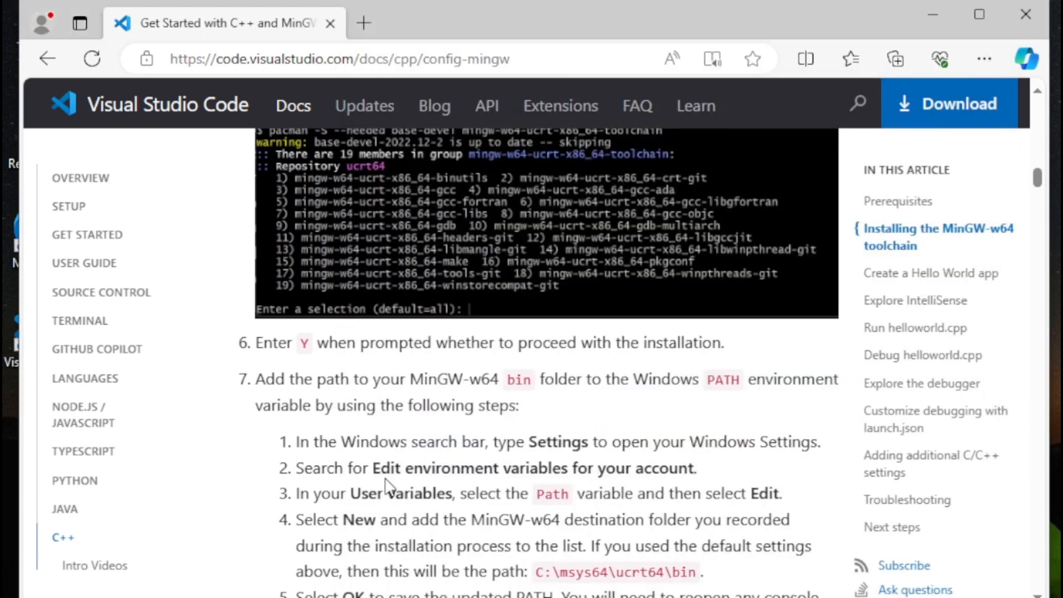
pyautogui.scroll(-2, 391, 475)
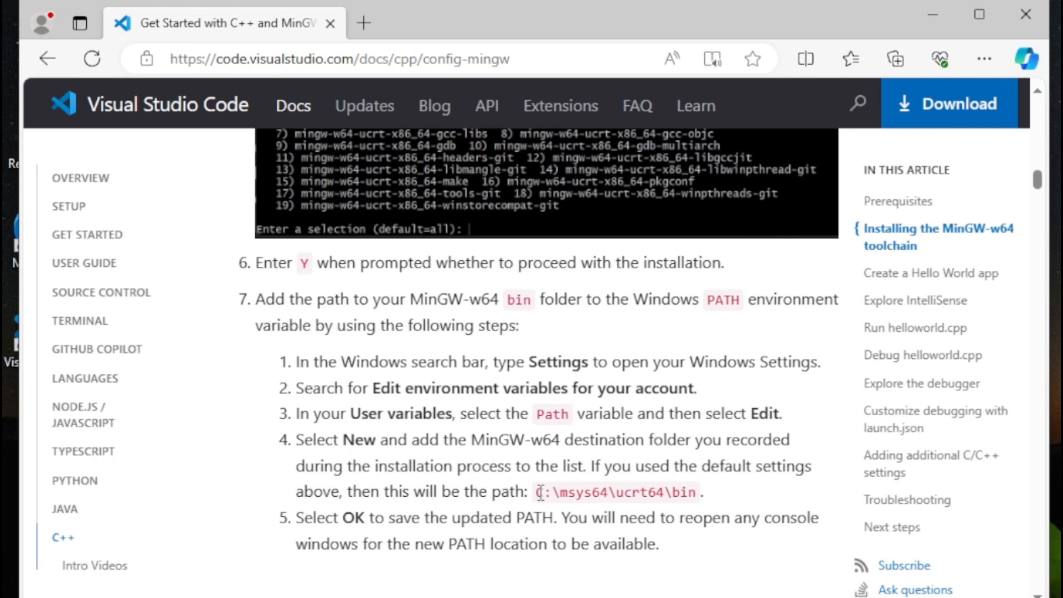
pyautogui.moveTo(540, 492); pyautogui.dragTo(697, 493)
pyautogui.rightClick(663, 490)
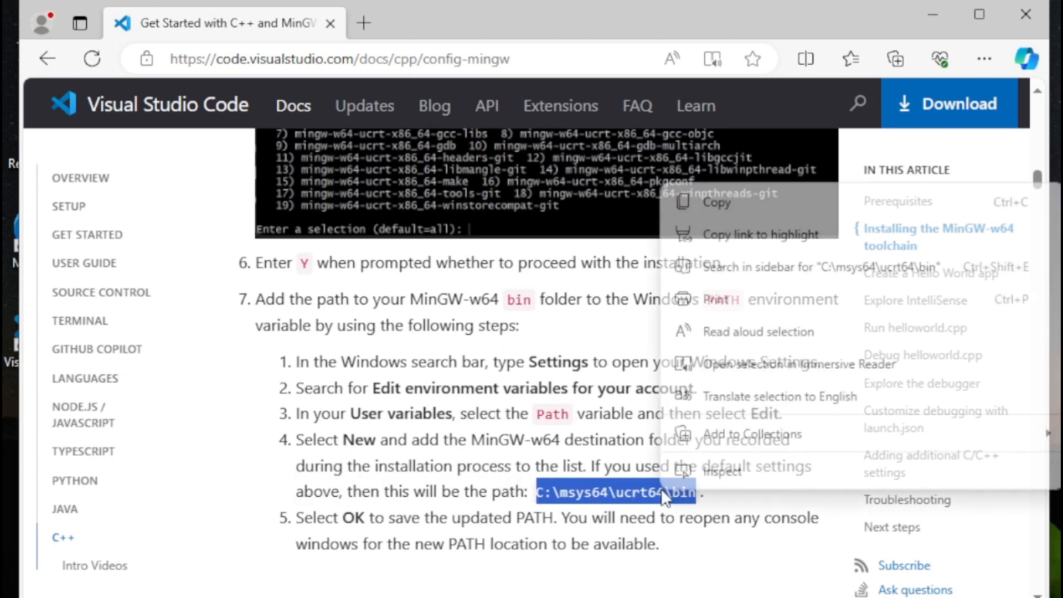
pyautogui.click(713, 204)
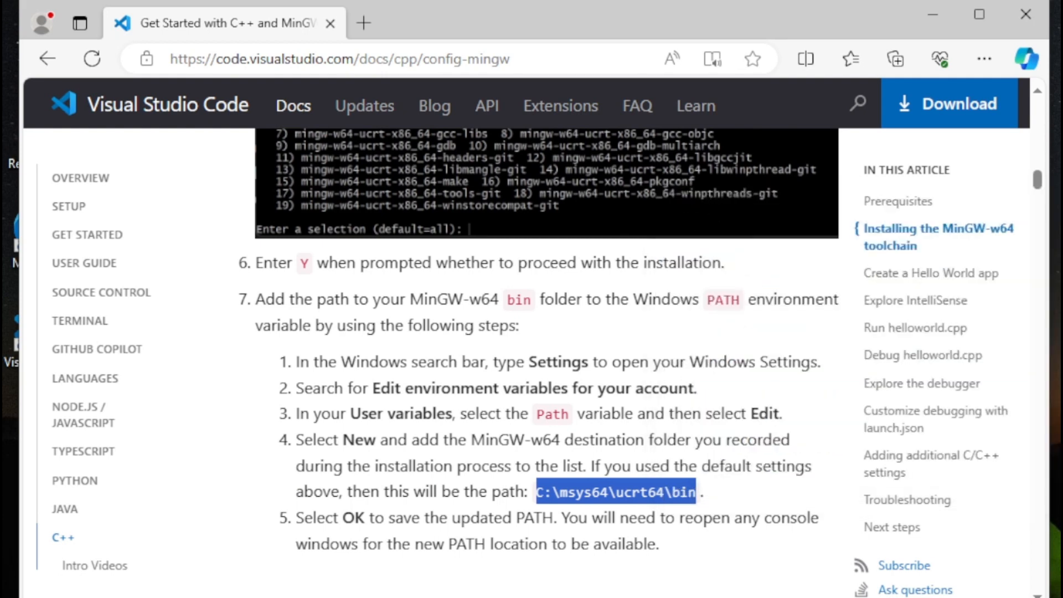
# - Minimize the browser and the MSYS2 terminal to uncover the Environment Variables dialog
pyautogui.moveTo(566, 597)
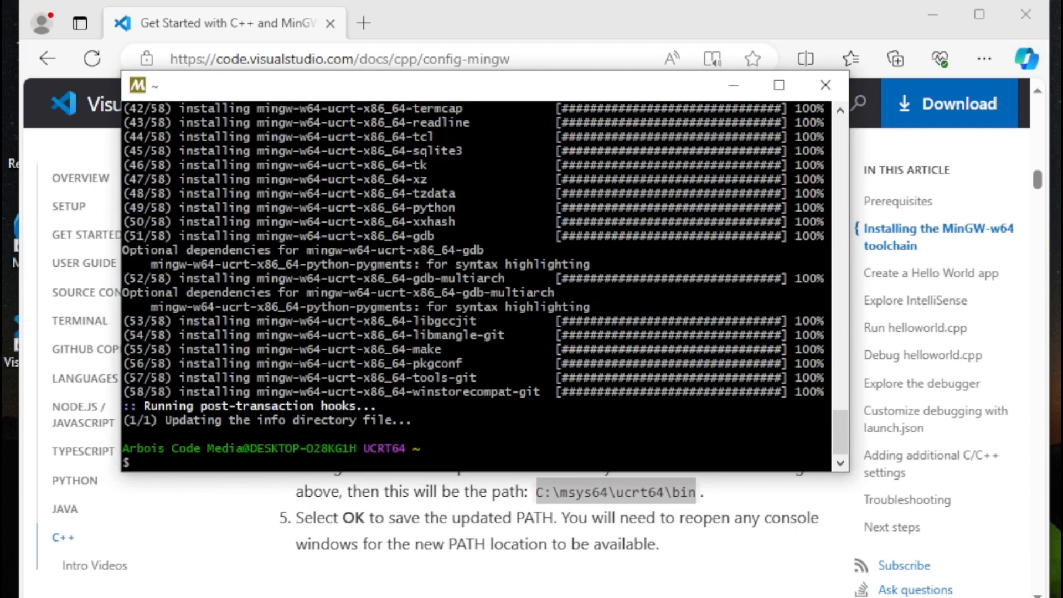
pyautogui.click(935, 12)
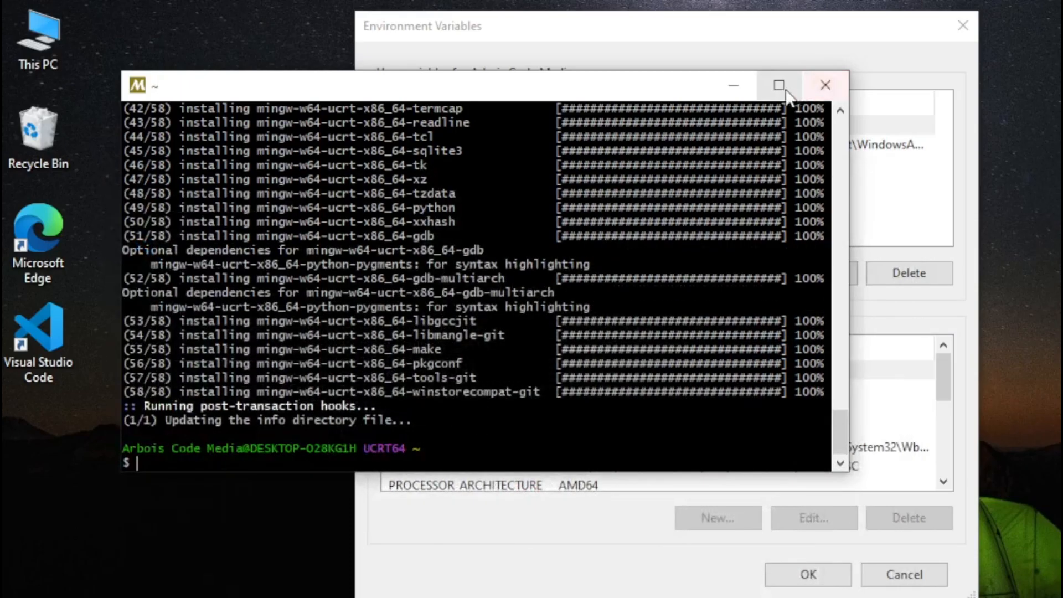
pyautogui.click(734, 88)
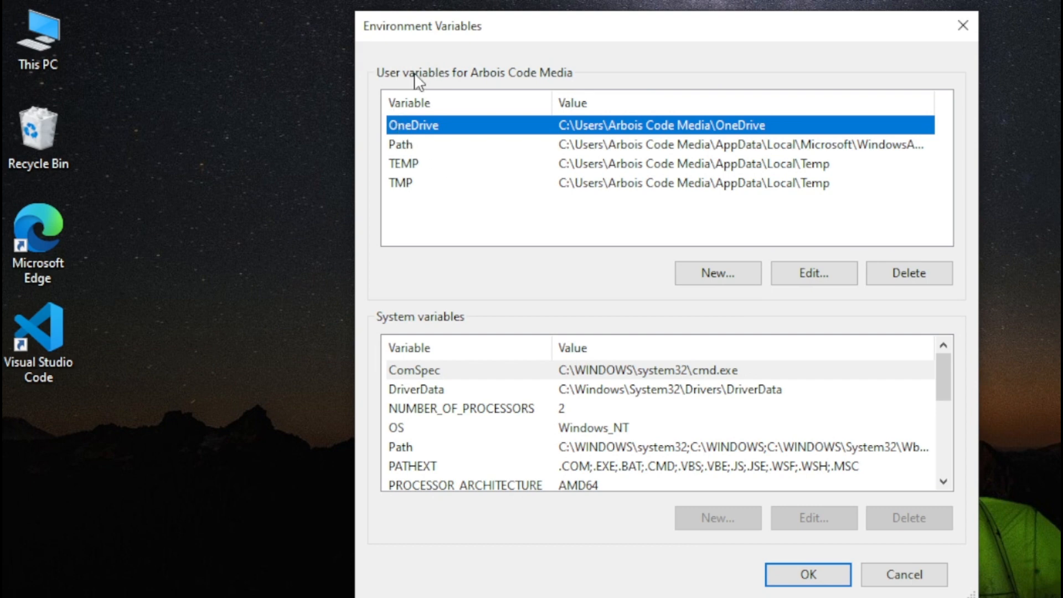
# - Add C:\msys64\ucrt64\bin as a new entry in the user Path variable, confirm the edit and reposition the Environment Variables dialog
pyautogui.click(404, 145)
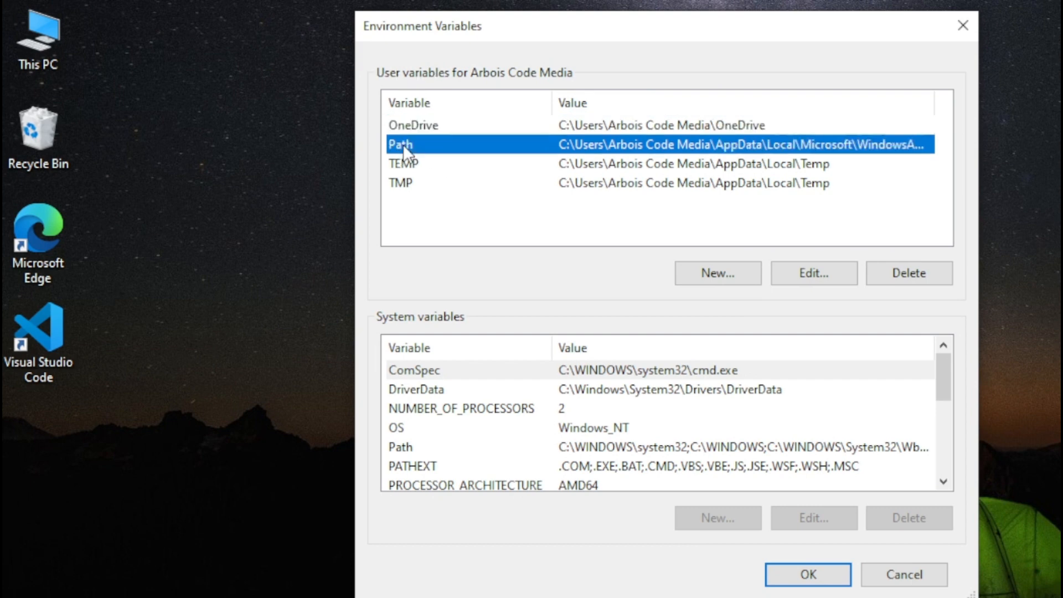
pyautogui.click(807, 273)
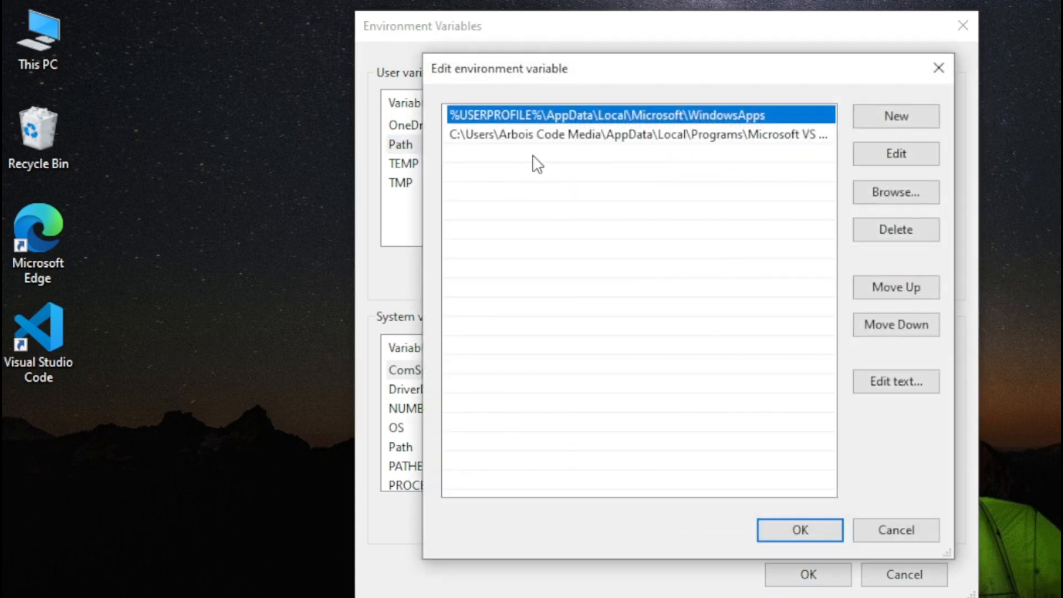
pyautogui.moveTo(560, 74); pyautogui.dragTo(327, 83)
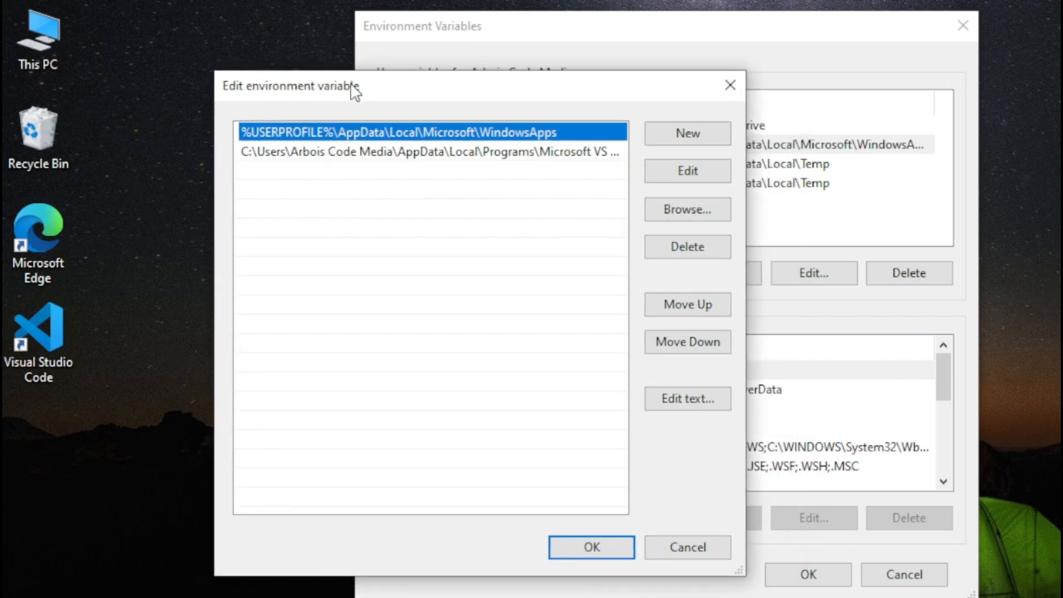
pyautogui.click(658, 136)
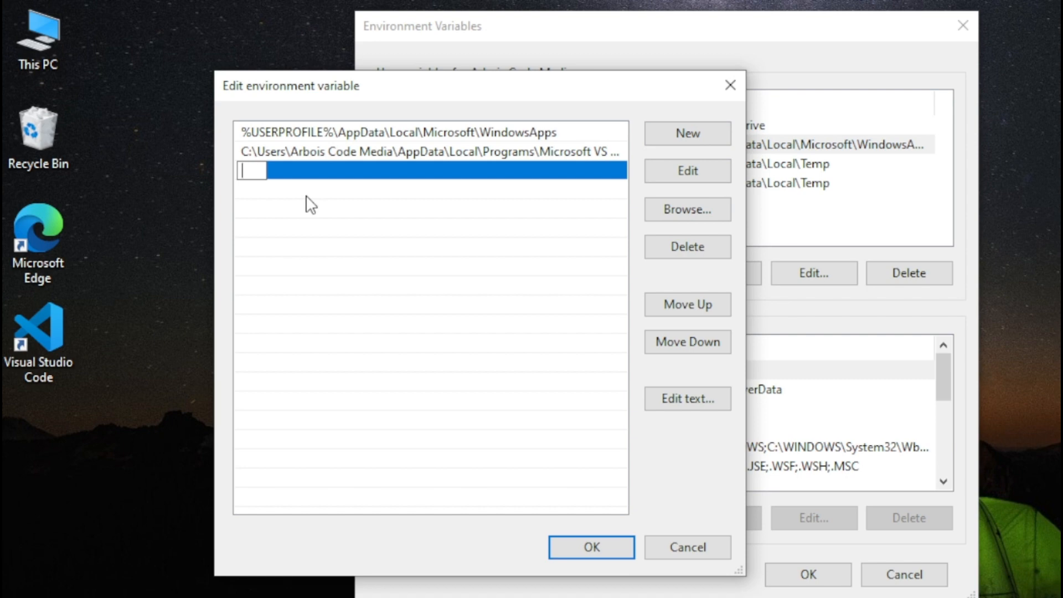
pyautogui.write('C:\\msys64\\ucrt64\\bin')
pyautogui.press('Return')
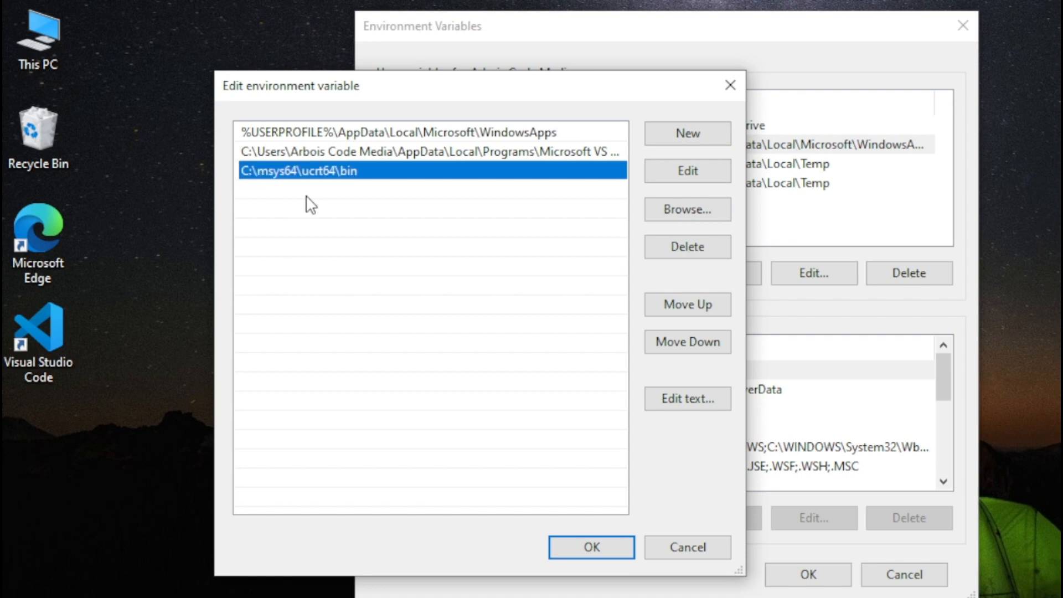
pyautogui.click(568, 539)
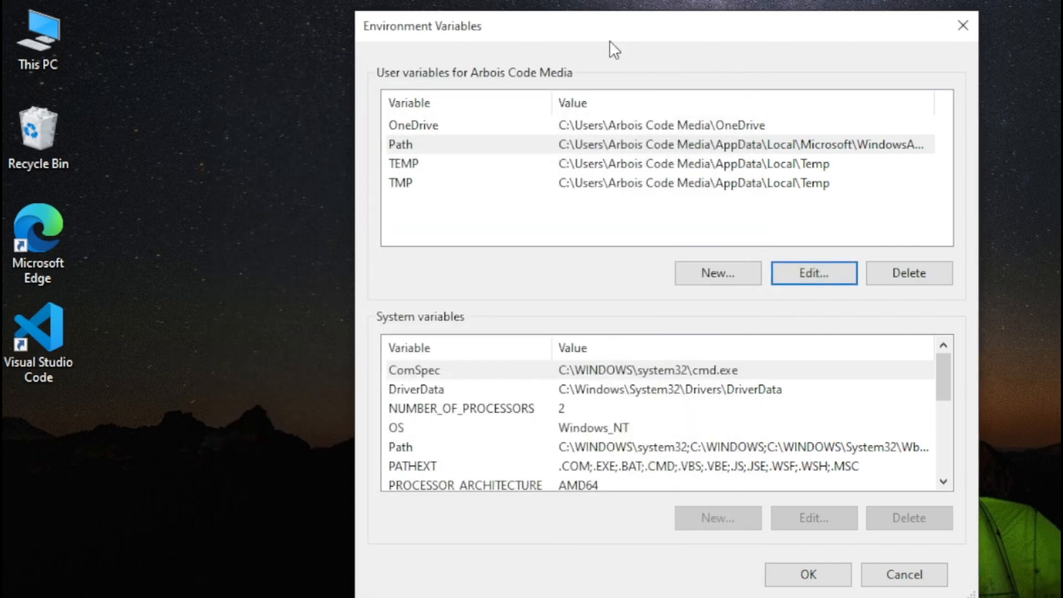
pyautogui.moveTo(609, 40); pyautogui.dragTo(459, 41)
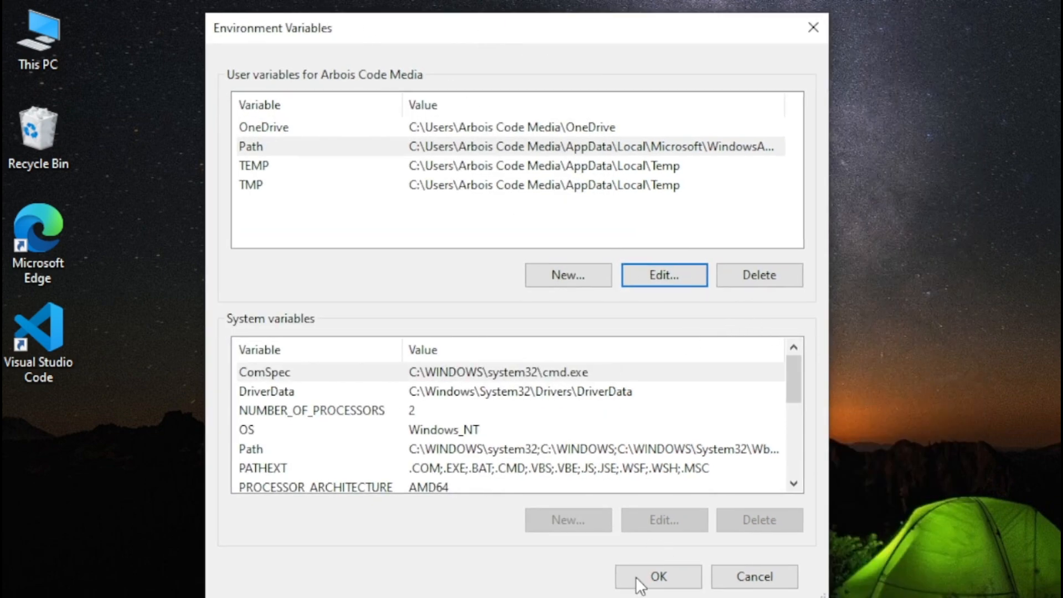
# - Save the environment variable changes, and open a new Command Prompt for checking the MinGW installation
pyautogui.click(656, 576)
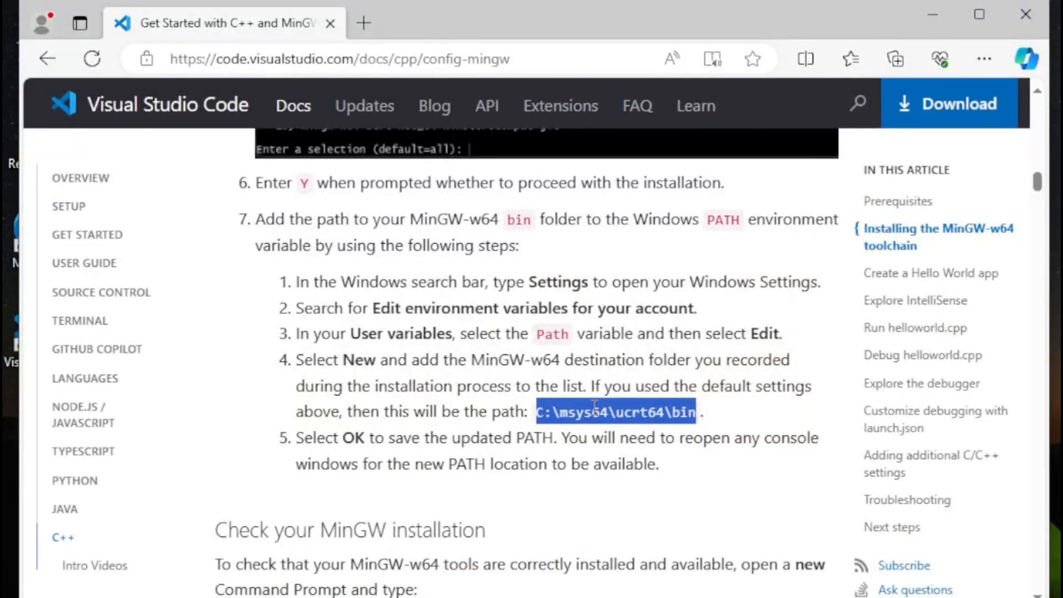
pyautogui.scroll(2, 594, 408)
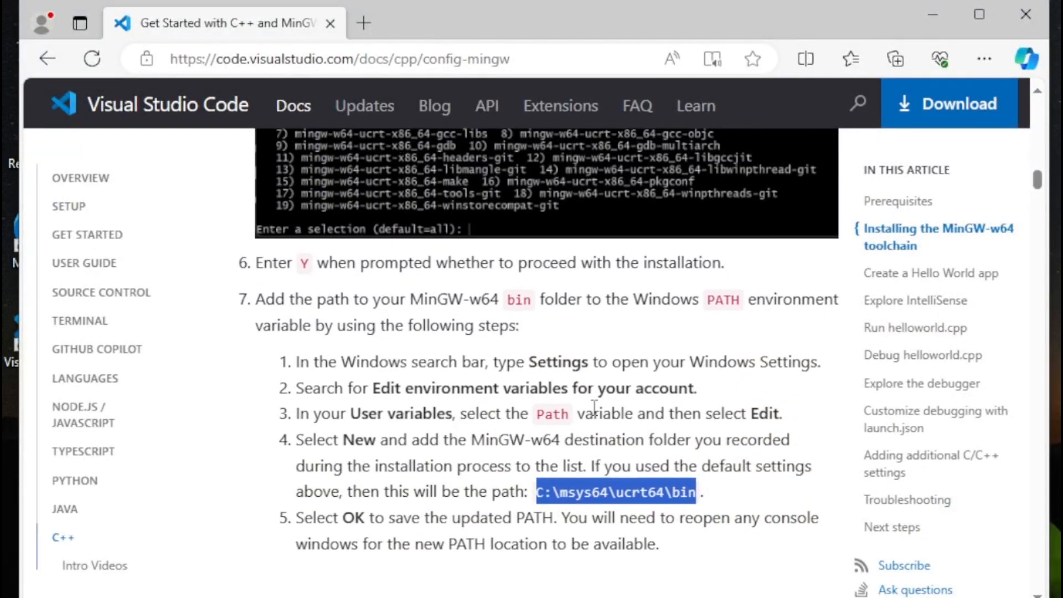
pyautogui.scroll(-2, 594, 409)
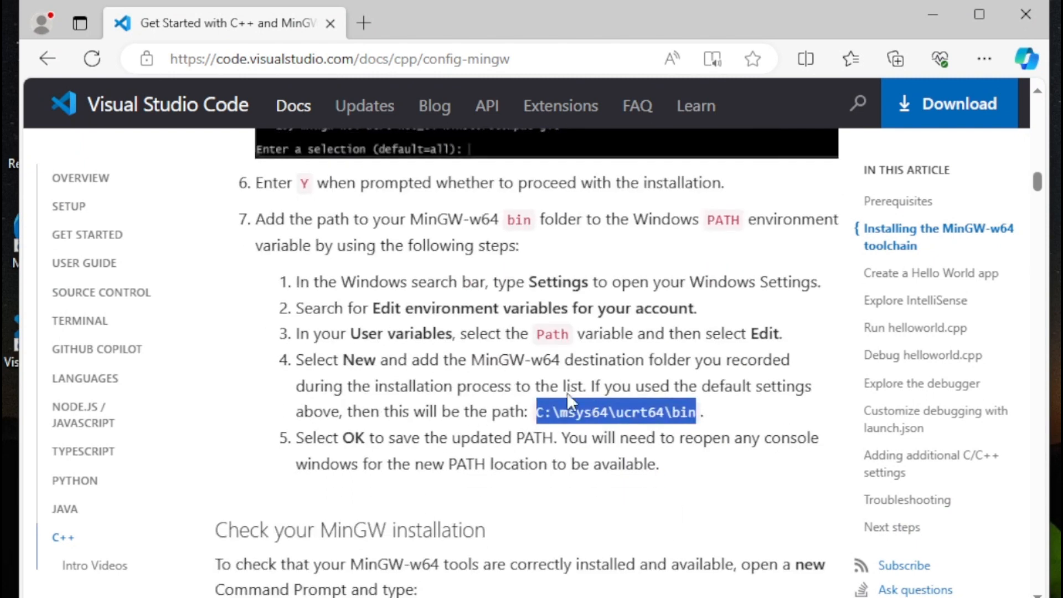
pyautogui.scroll(-8, 428, 368)
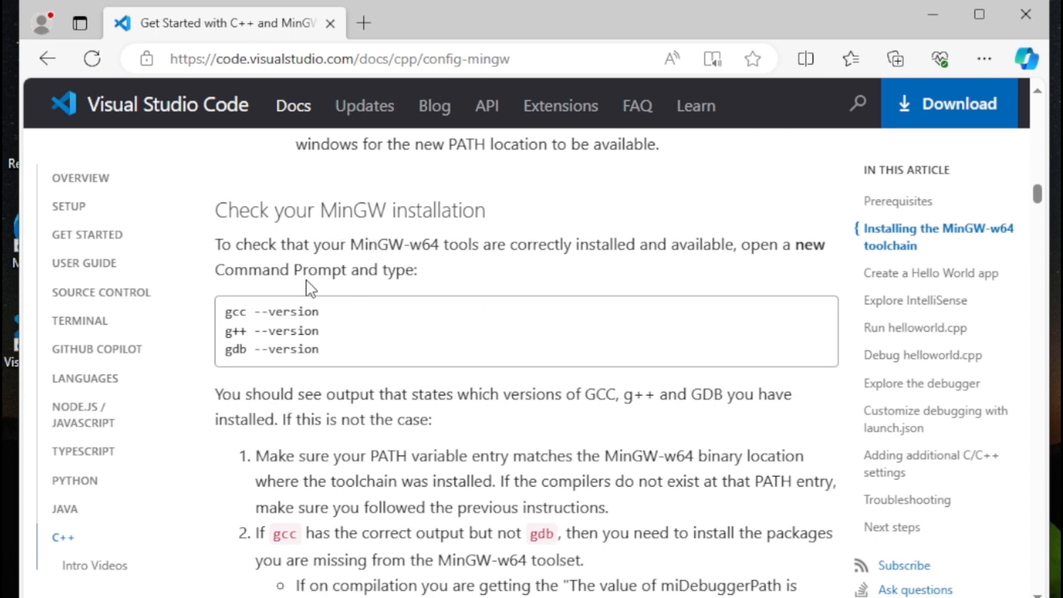
pyautogui.press('super+s')
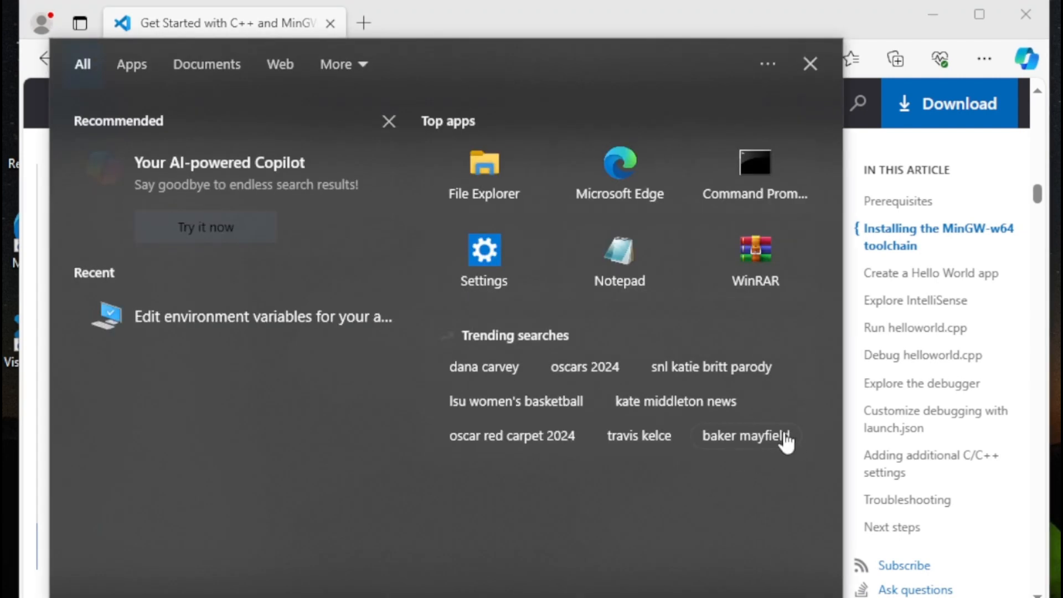
pyautogui.click(753, 172)
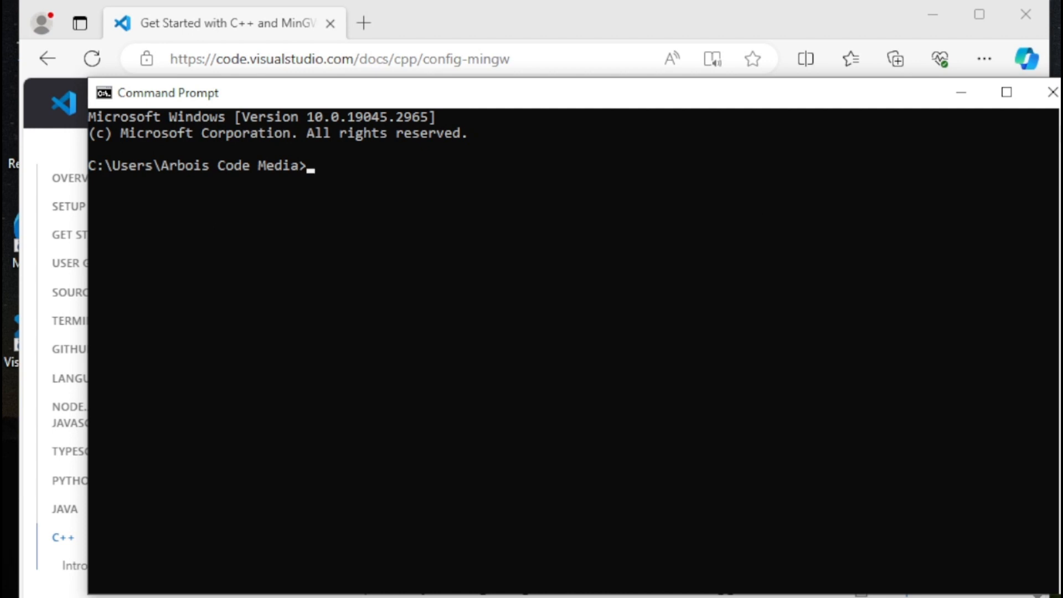
# - Copy gcc --version from the browser instructions and run it in the Command Prompt
pyautogui.click(25, 472)
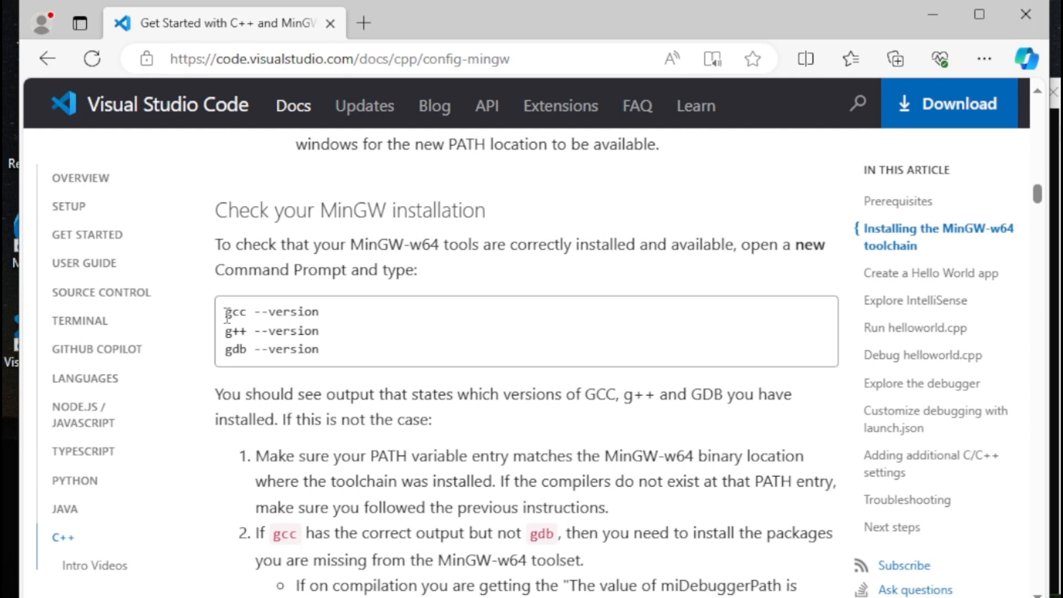
pyautogui.moveTo(227, 314); pyautogui.dragTo(354, 317)
pyautogui.hotkey('ctrl', 'c')
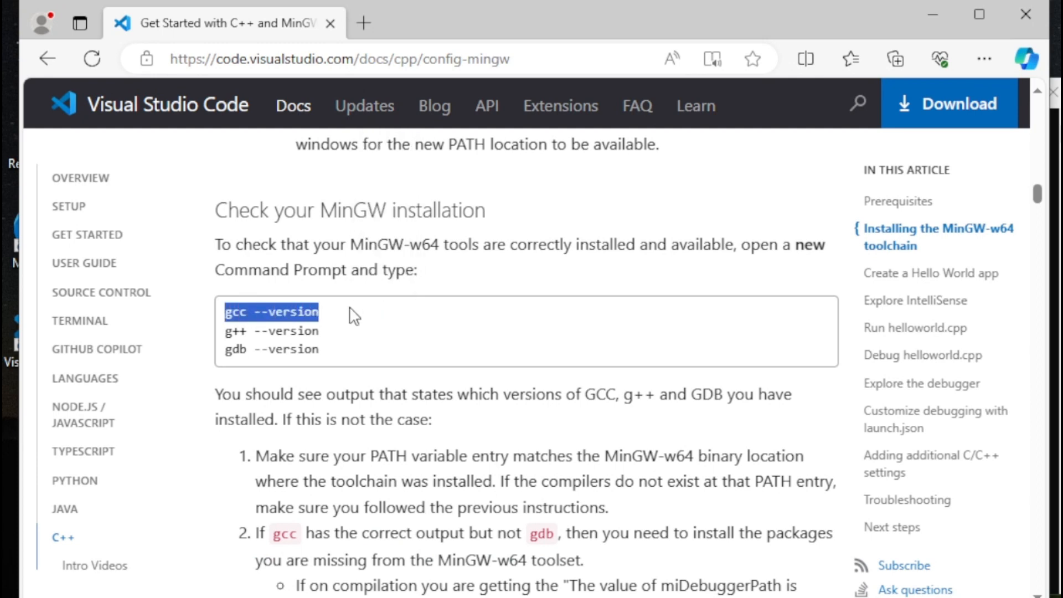
pyautogui.hotkey('alt', 'Tab')
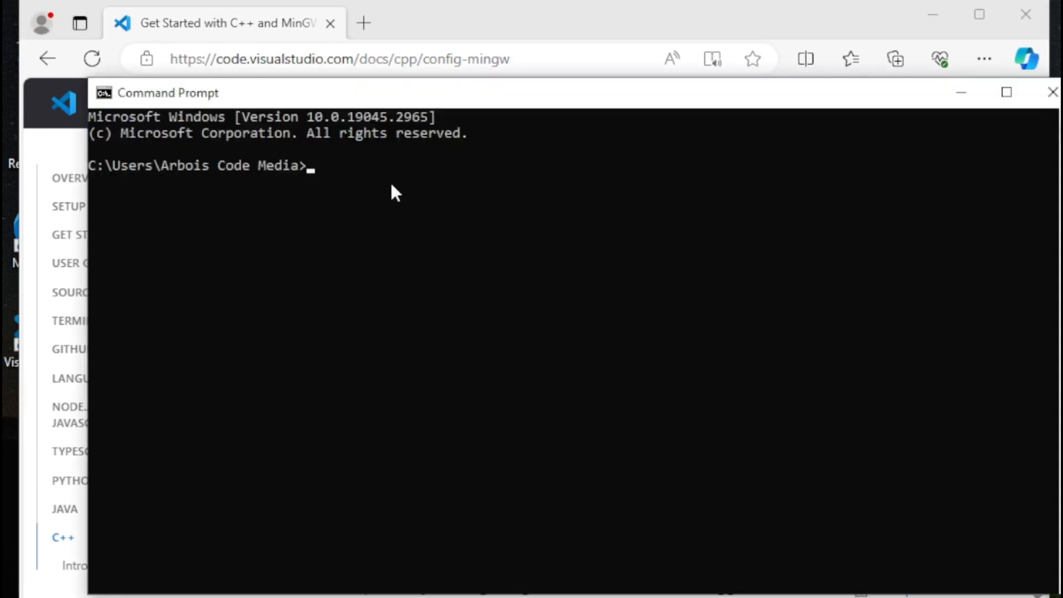
pyautogui.hotkey('ctrl', 'v')
pyautogui.press('Return')
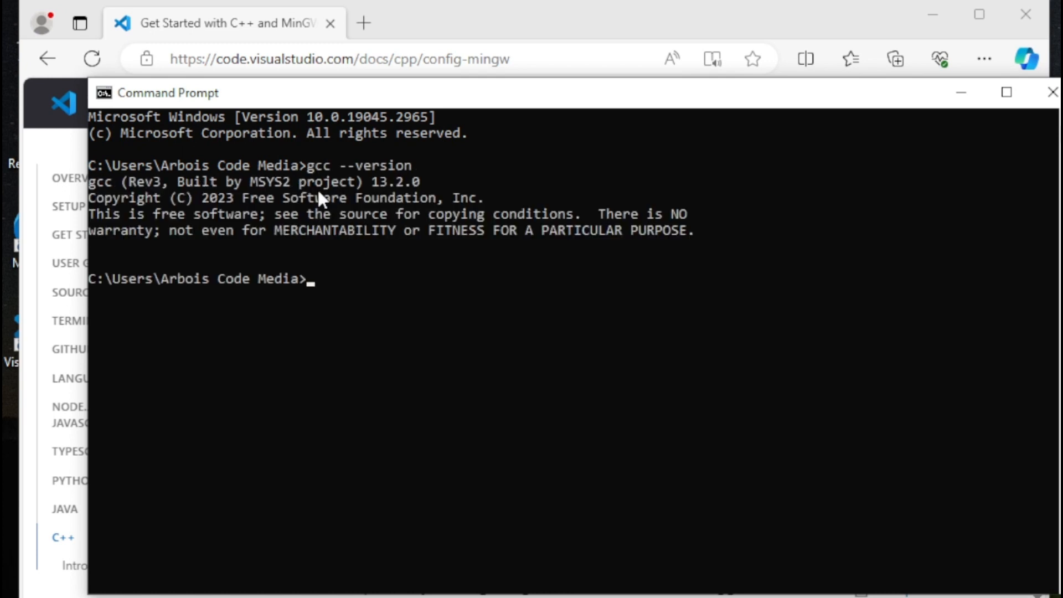
# - Copy g++ --version from the browser instructions and run it in the Command Prompt
pyautogui.click(37, 444)
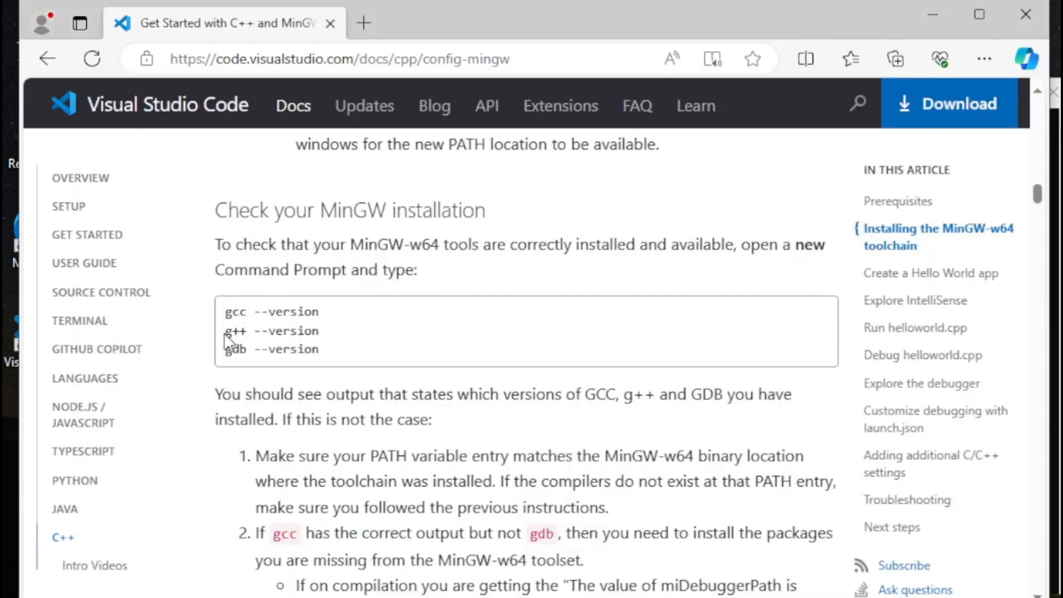
pyautogui.moveTo(224, 333); pyautogui.dragTo(321, 333)
pyautogui.press('super+c')
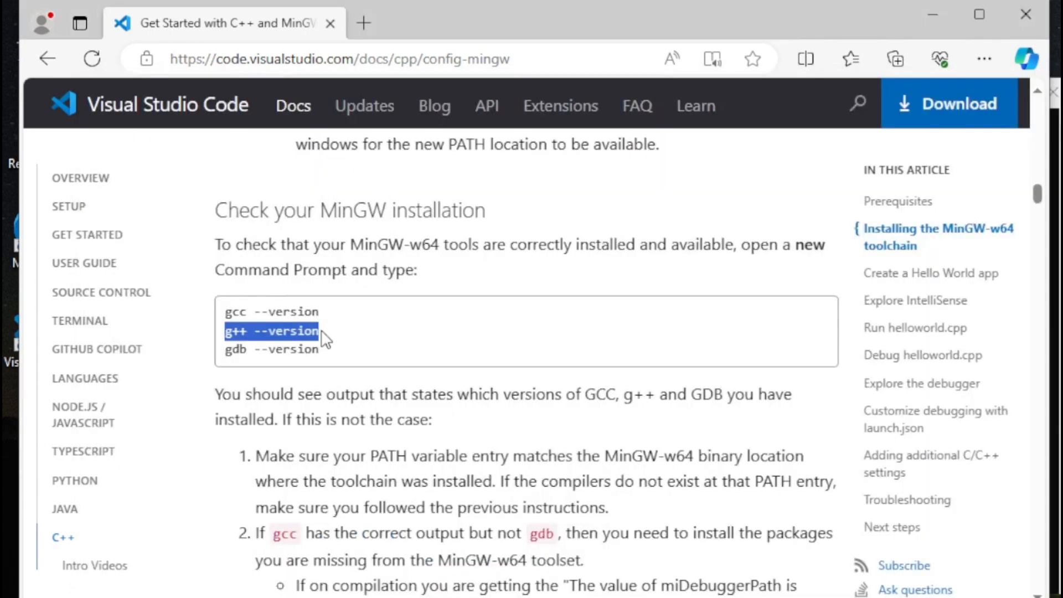
pyautogui.hotkey('alt', 'Tab')
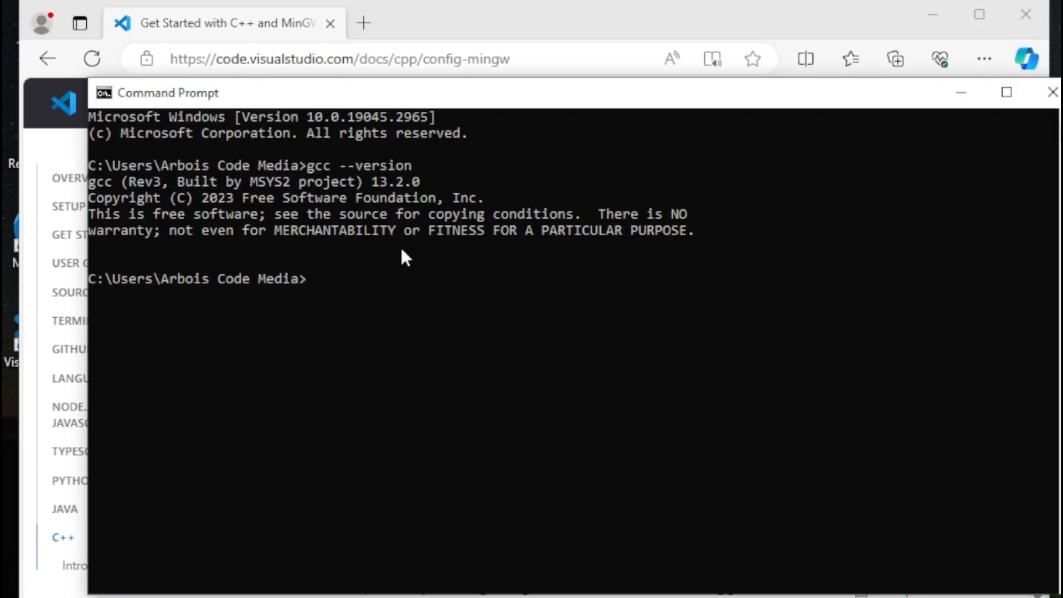
pyautogui.rightClick(370, 296)
pyautogui.press('Return')
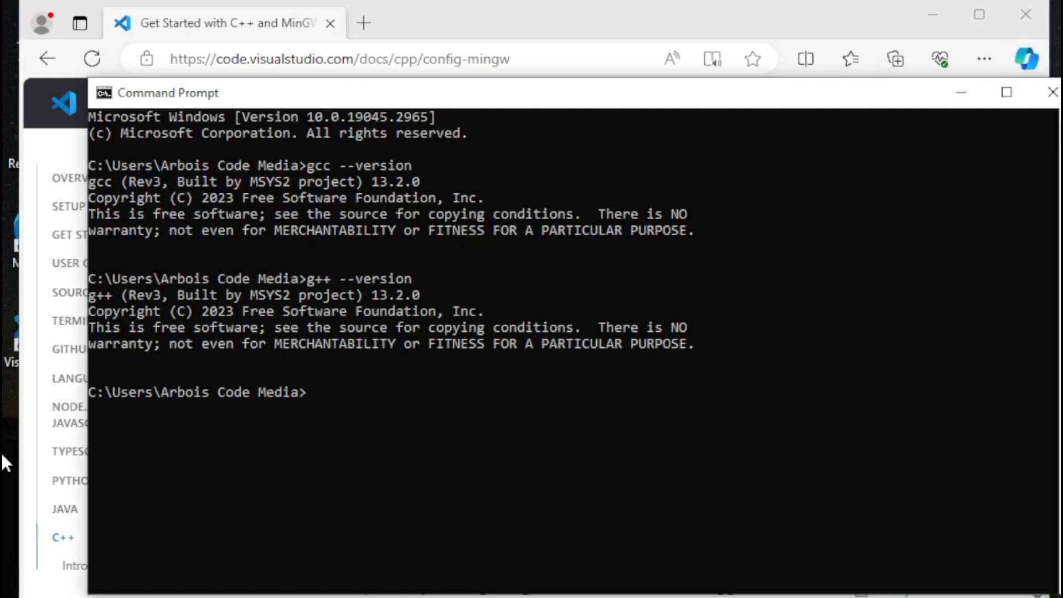
# - Copy gdb --version from the browser instructions and run it in the Command Prompt
pyautogui.hotkey('alt', 'Tab')
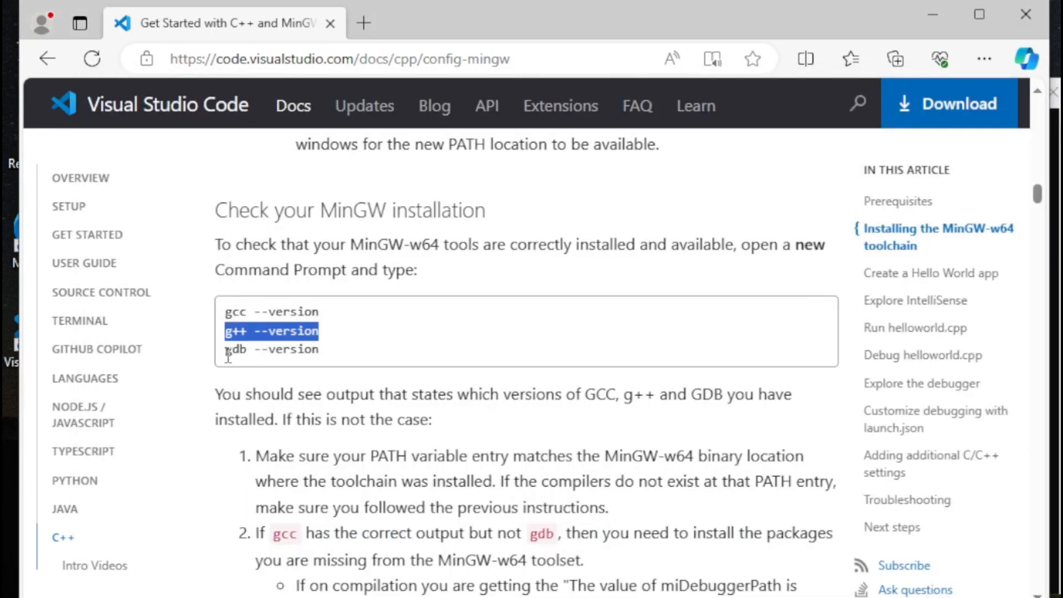
pyautogui.moveTo(228, 354); pyautogui.dragTo(335, 359)
pyautogui.hotkey('ctrl', 'c')
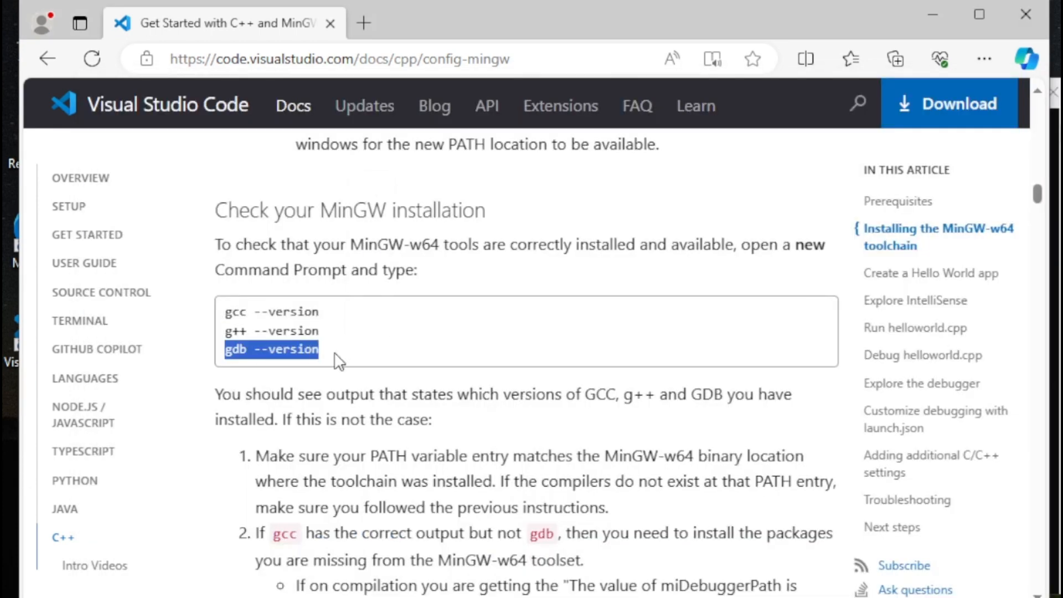
pyautogui.hotkey('alt', 'Tab')
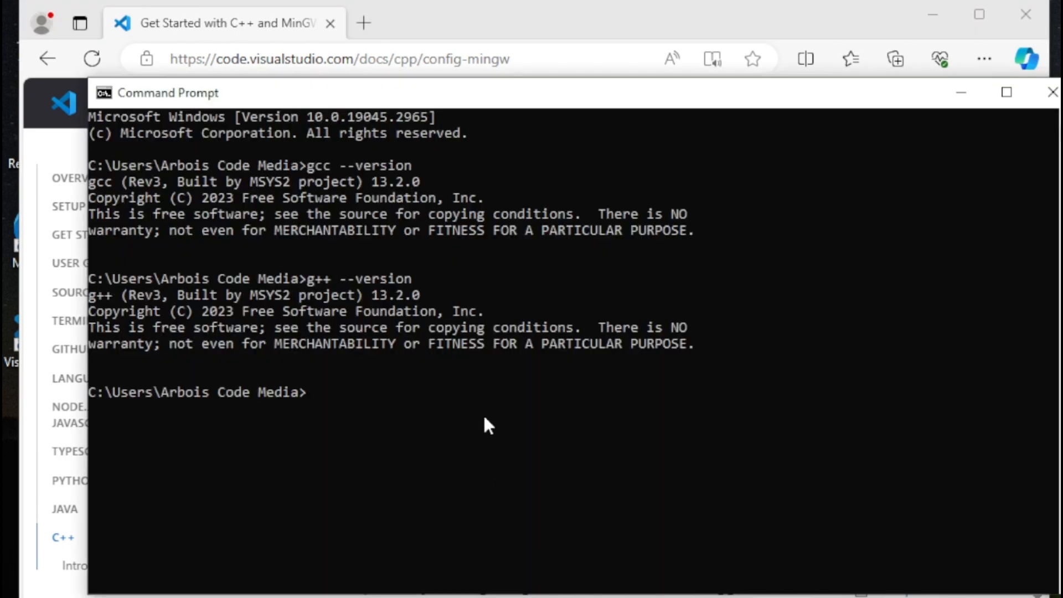
pyautogui.hotkey('ctrl', 'v')
pyautogui.press('Return')
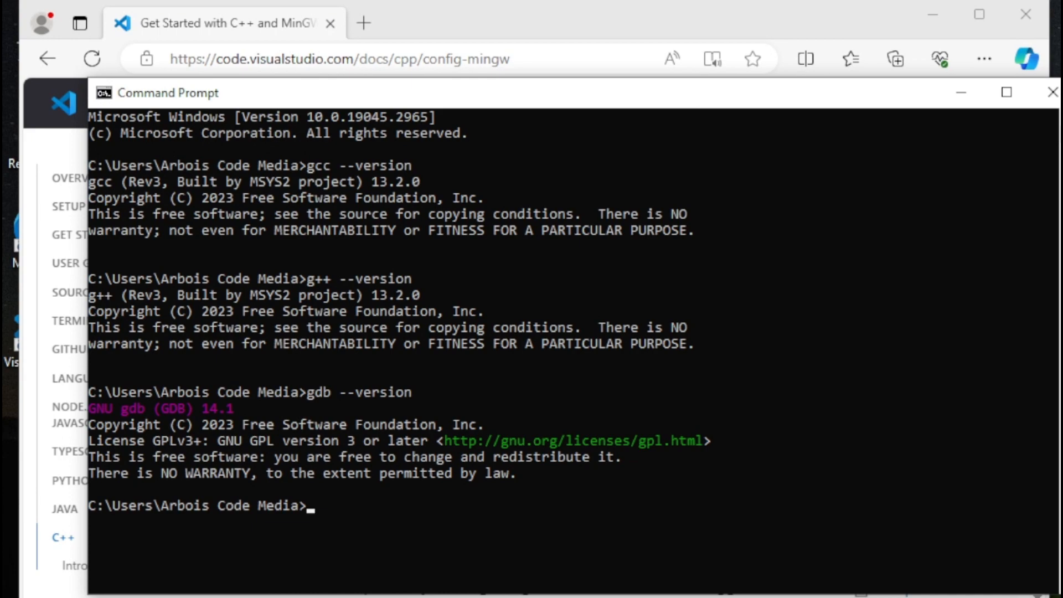
# - Minimize the Command Prompt and copy the folder name "projects" from the Create a Hello World app section in the browser
pyautogui.click(962, 100)
pyautogui.scroll(-5, 605, 327)
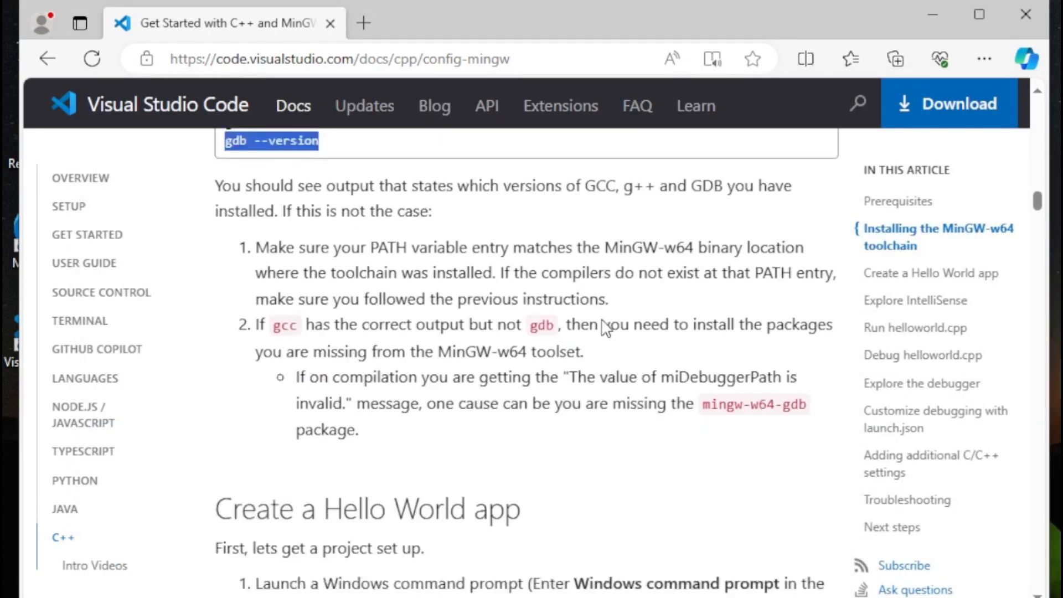
pyautogui.scroll(-4, 605, 327)
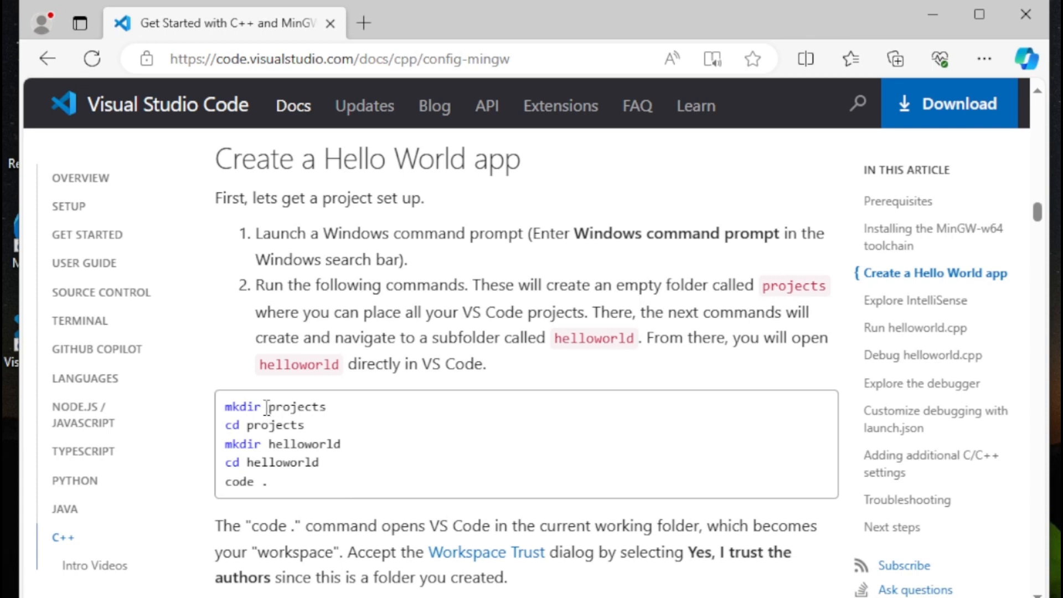
pyautogui.moveTo(268, 408); pyautogui.dragTo(332, 418)
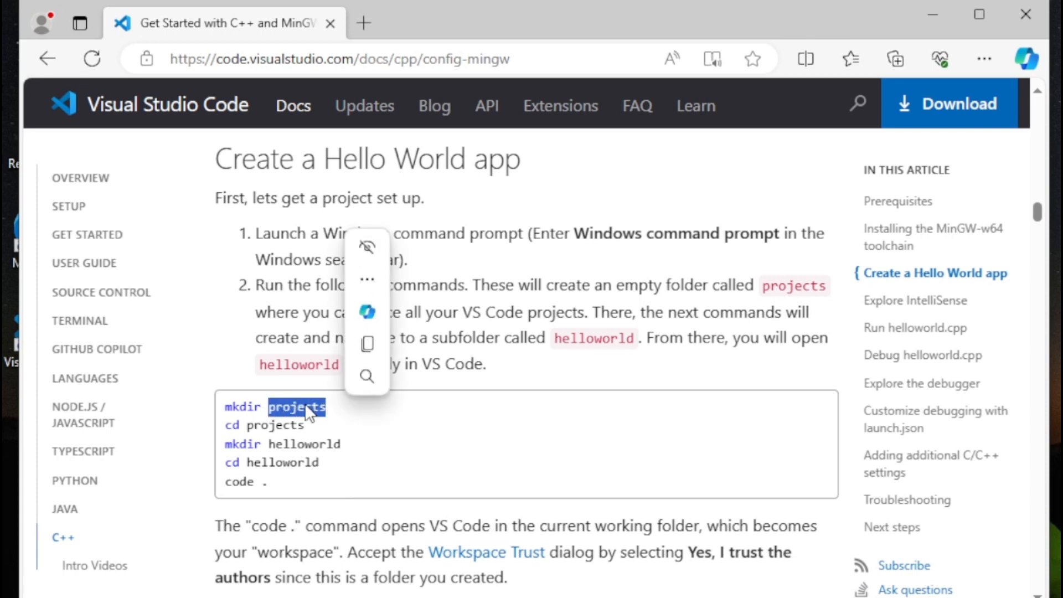
pyautogui.rightClick(304, 405)
pyautogui.click(374, 49)
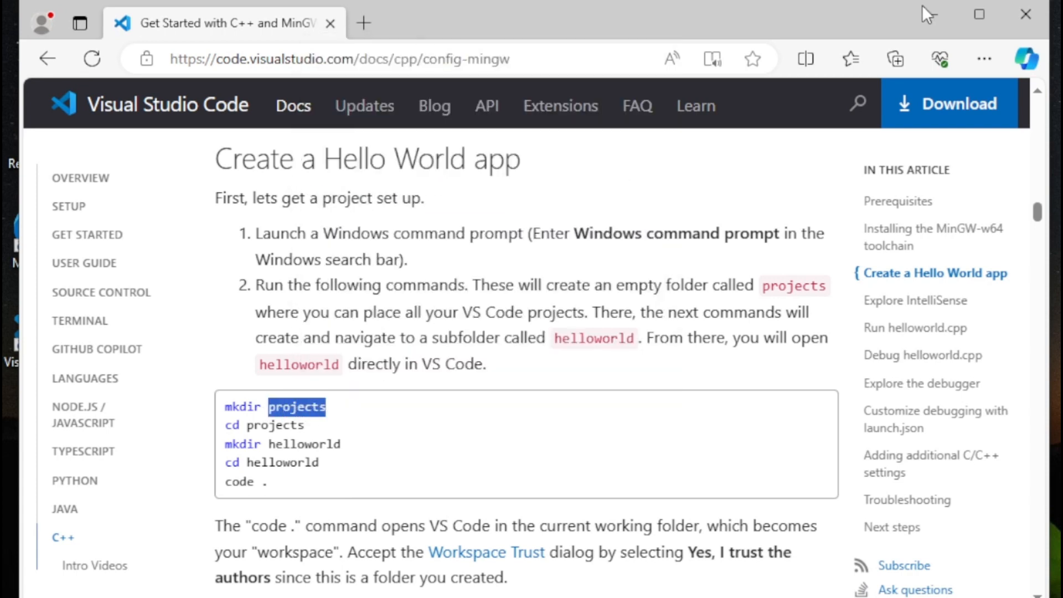
# - Minimize the browser and create a new desktop folder named projects using the copied name
pyautogui.click(933, 15)
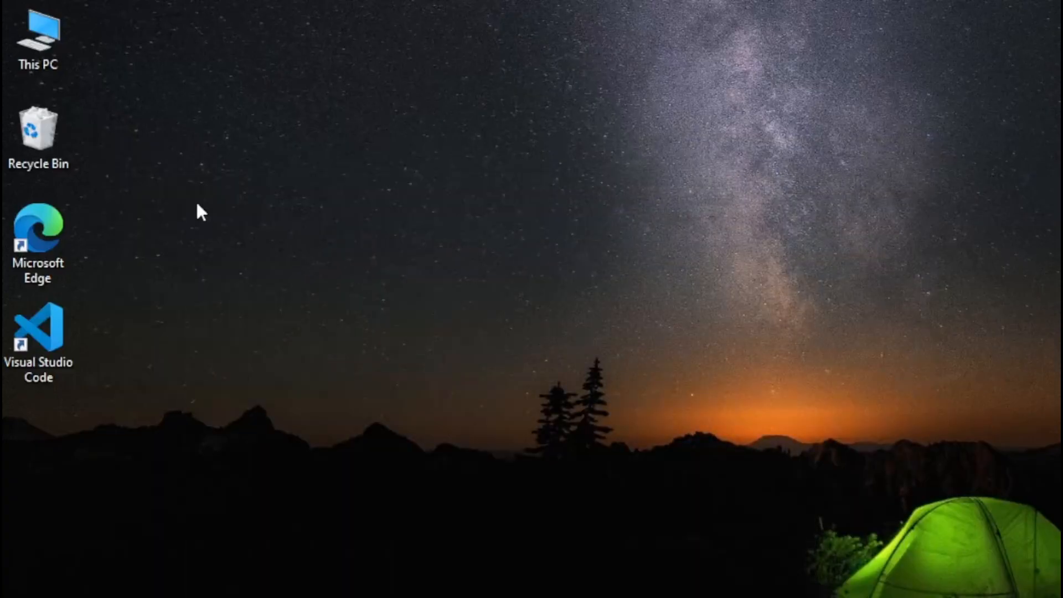
pyautogui.rightClick(196, 202)
pyautogui.moveTo(381, 368)
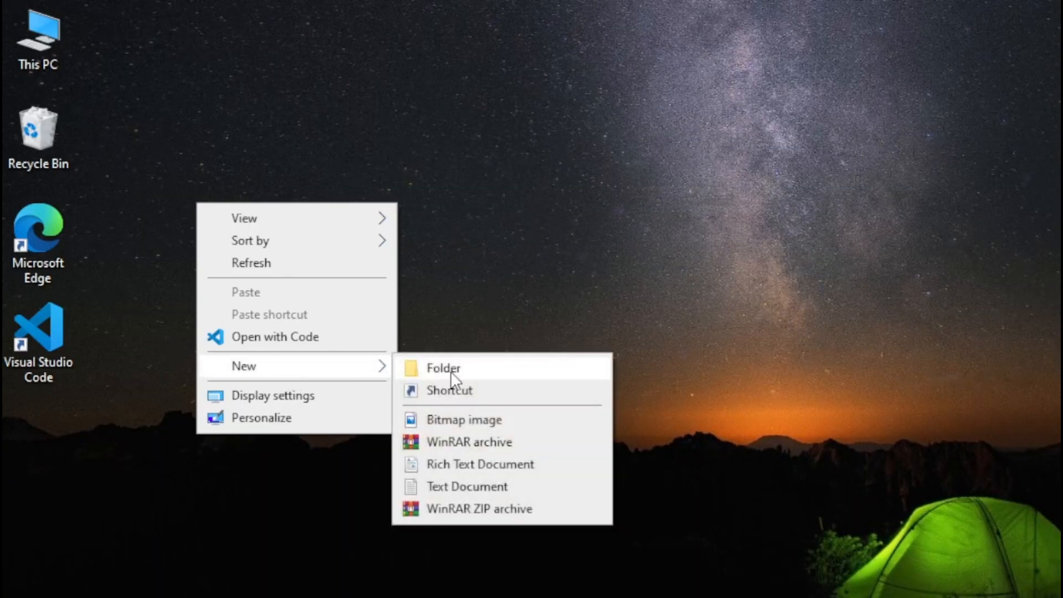
pyautogui.click(443, 368)
pyautogui.hotkey('ctrl', 'v')
pyautogui.press('Return')
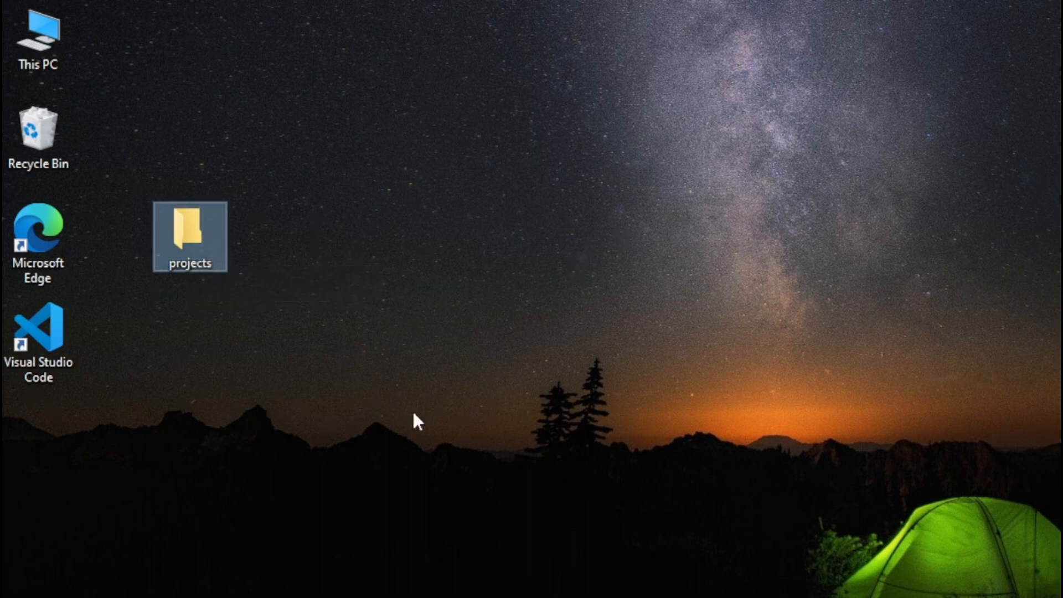
# - Return to the browser instructions and copy the subfolder name "helloworld" from the mkdir command
pyautogui.hotkey('alt', 'Tab')
pyautogui.scroll(-1, 387, 515)
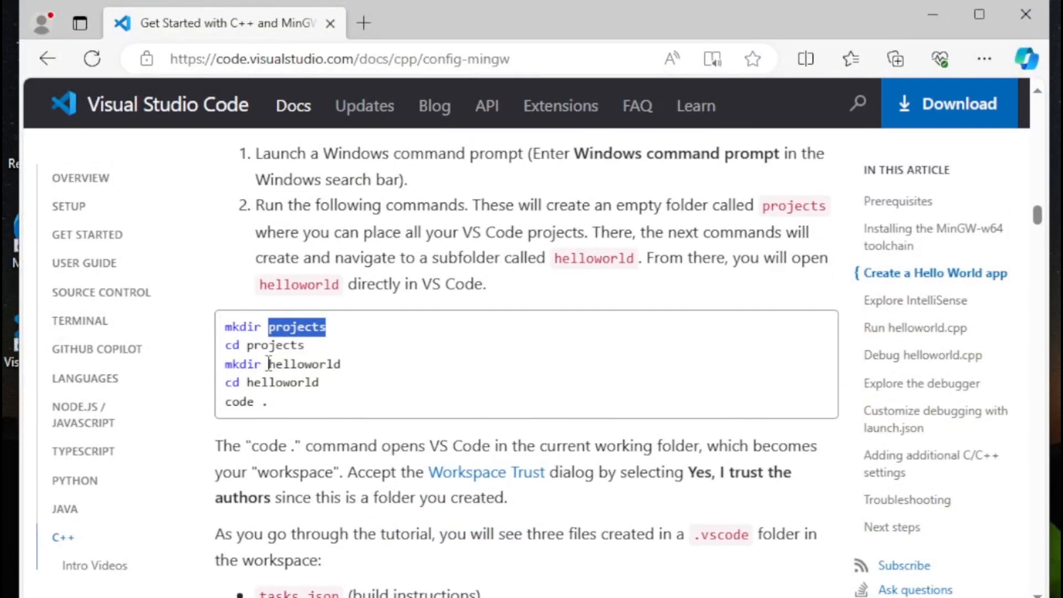
pyautogui.moveTo(269, 363); pyautogui.dragTo(346, 370)
pyautogui.rightClick(321, 361)
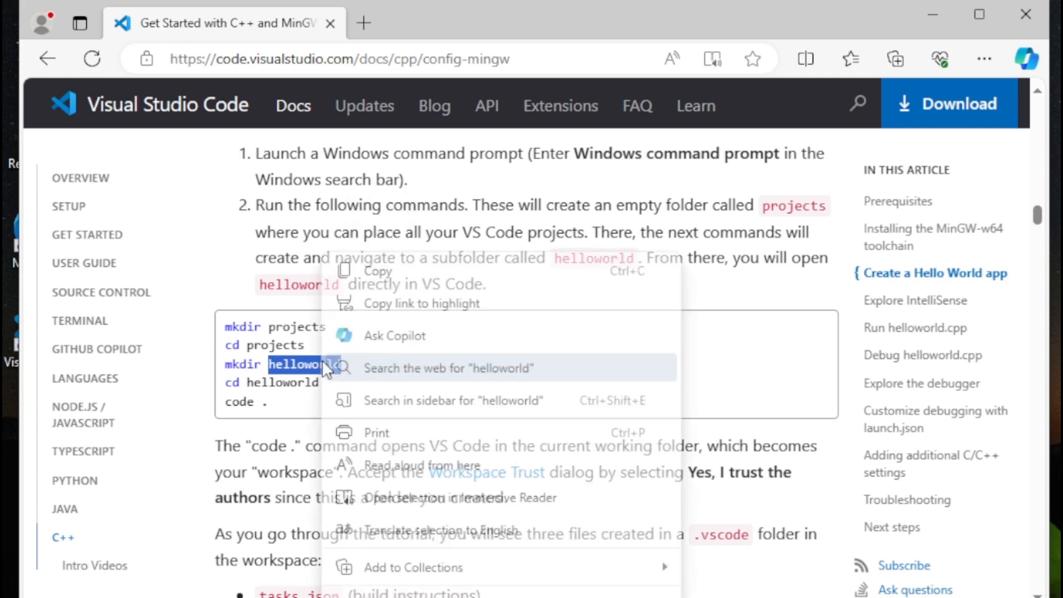
pyautogui.click(387, 280)
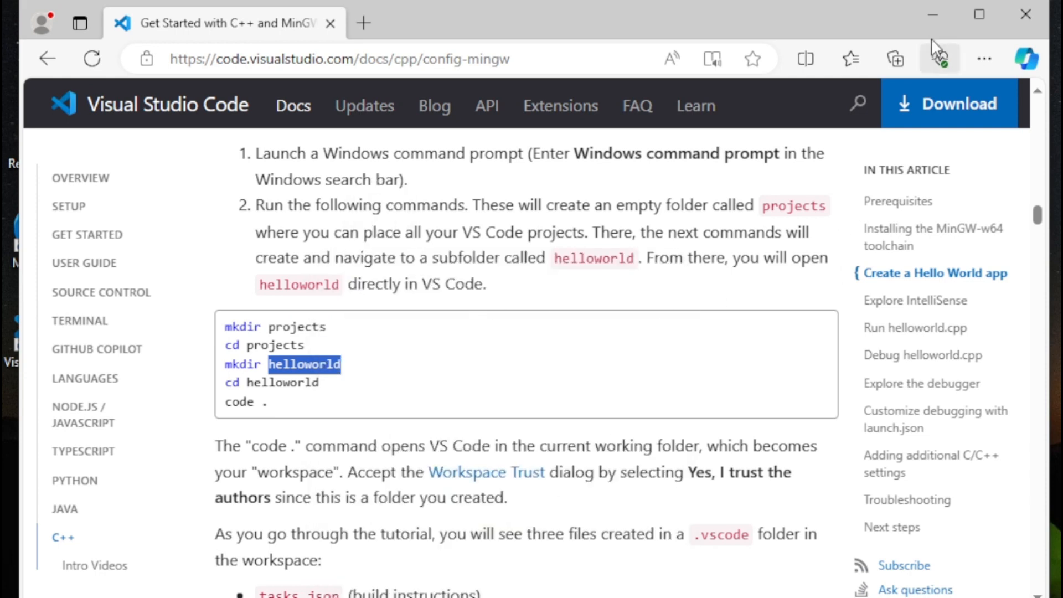
# - Minimize the browser, open the desktop projects folder and create a subfolder named helloworld in it
pyautogui.click(936, 12)
pyautogui.doubleClick(181, 252)
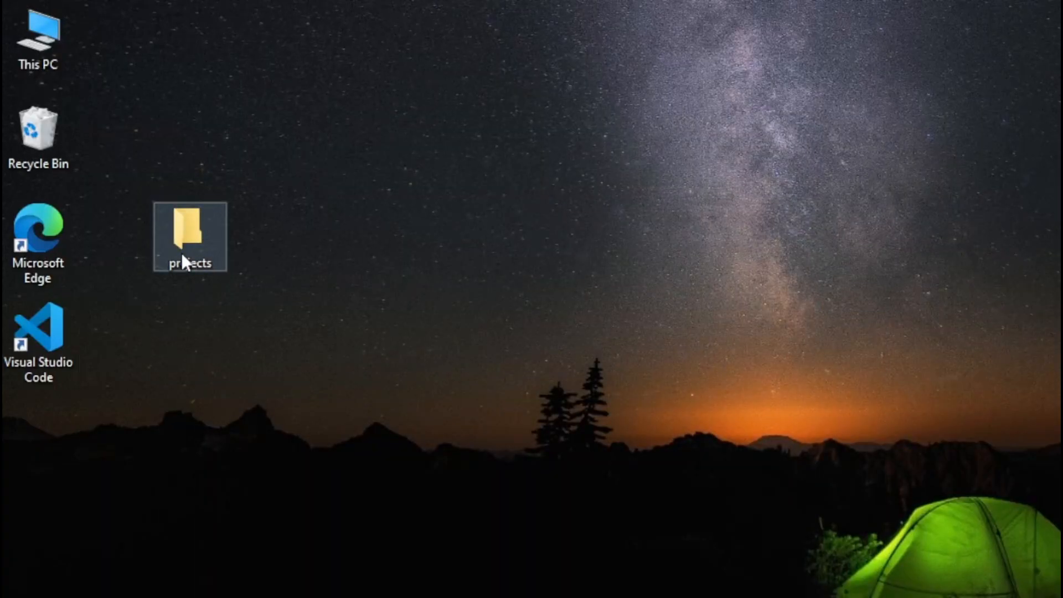
pyautogui.rightClick(271, 207)
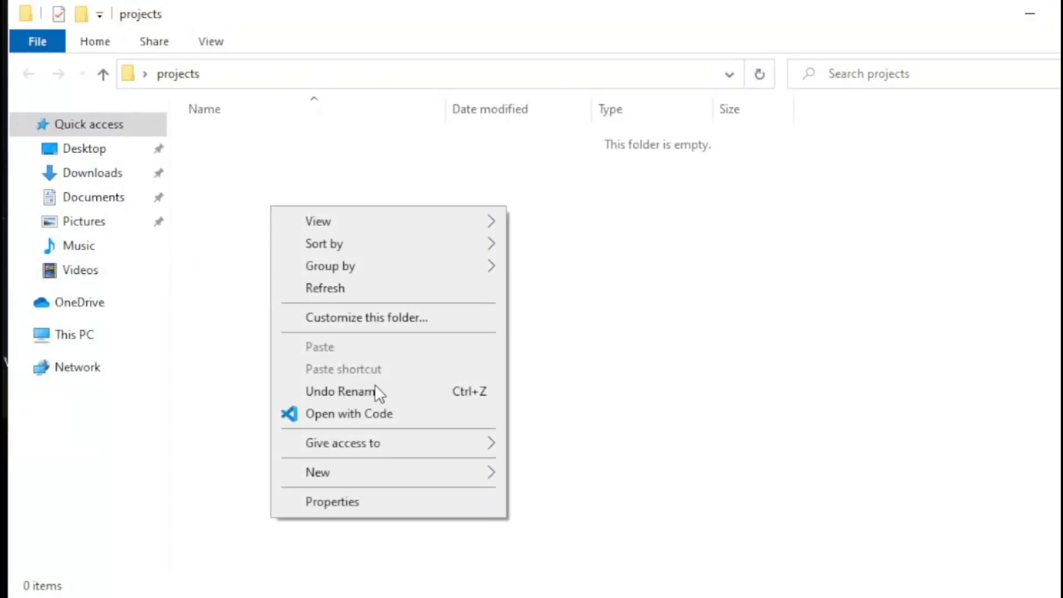
pyautogui.moveTo(443, 475)
pyautogui.click(549, 472)
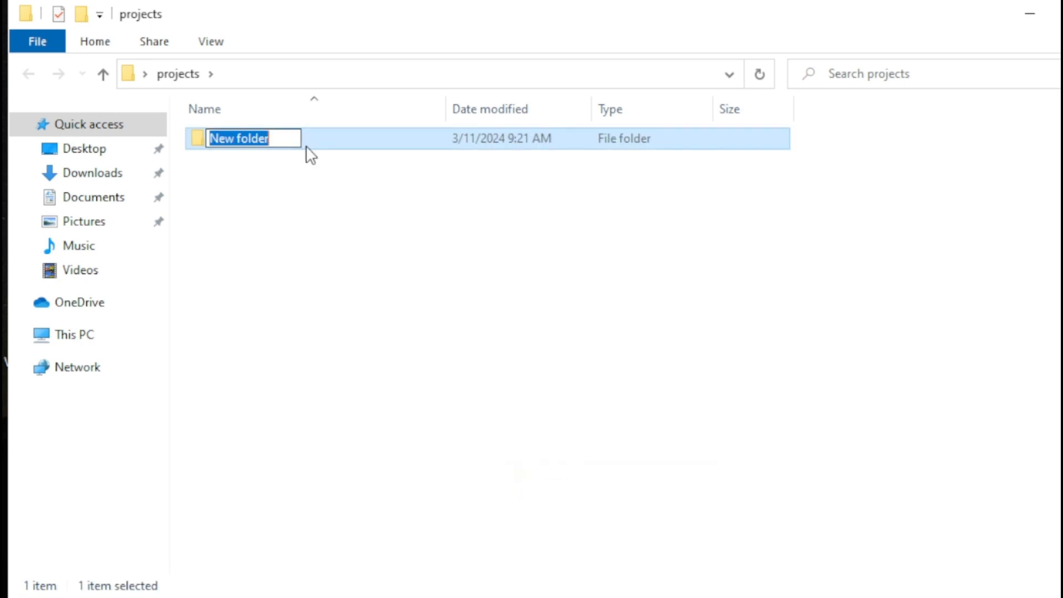
pyautogui.write('helloworld')
pyautogui.press('Return')
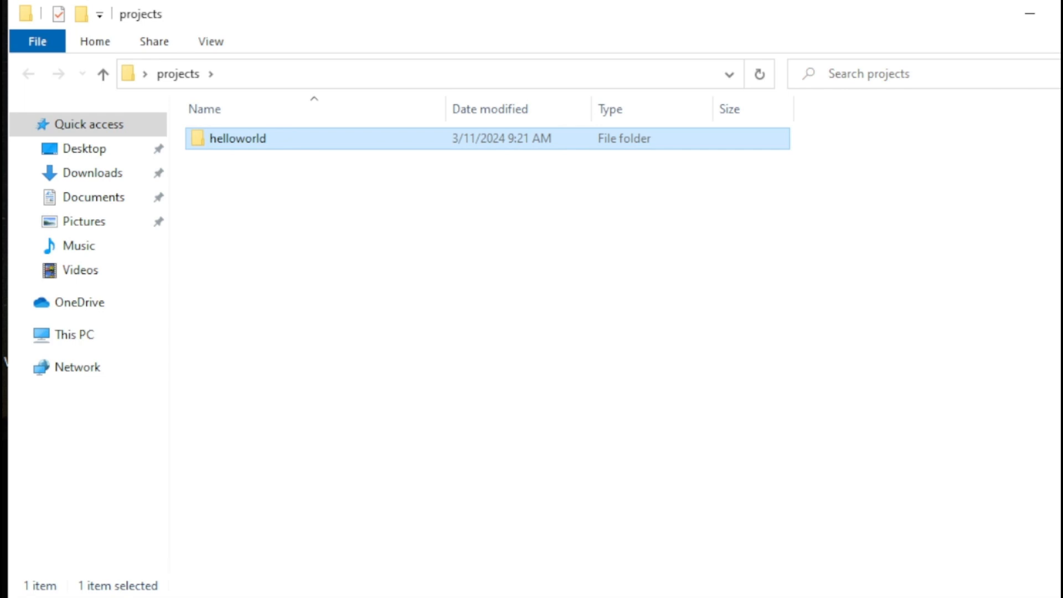
# - Return to the browser and review the cd helloworld and code . commands in the Hello World instructions
pyautogui.hotkey('alt', 'Tab')
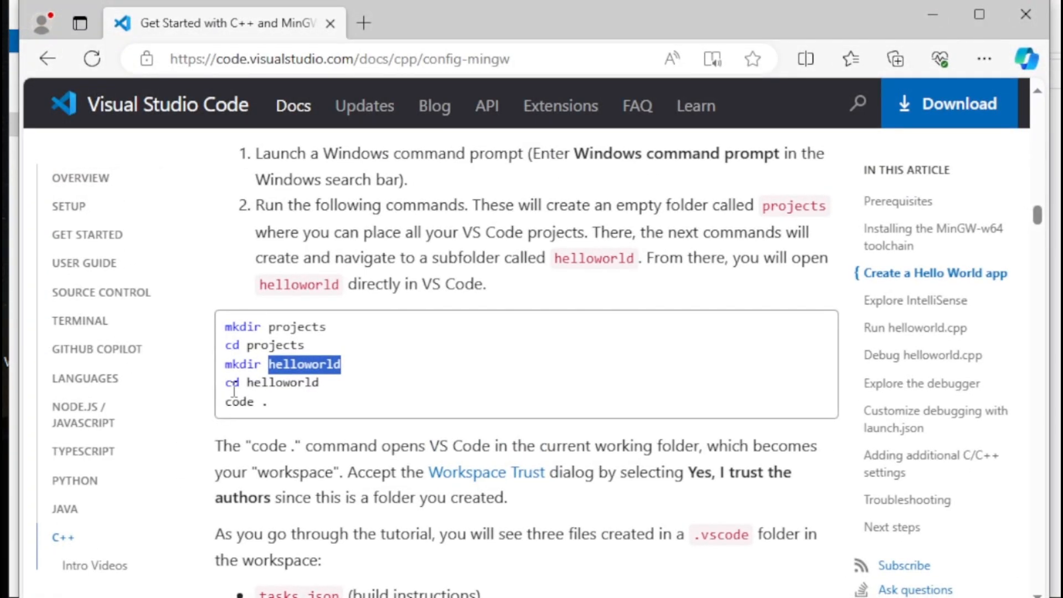
pyautogui.moveTo(247, 383); pyautogui.dragTo(343, 389)
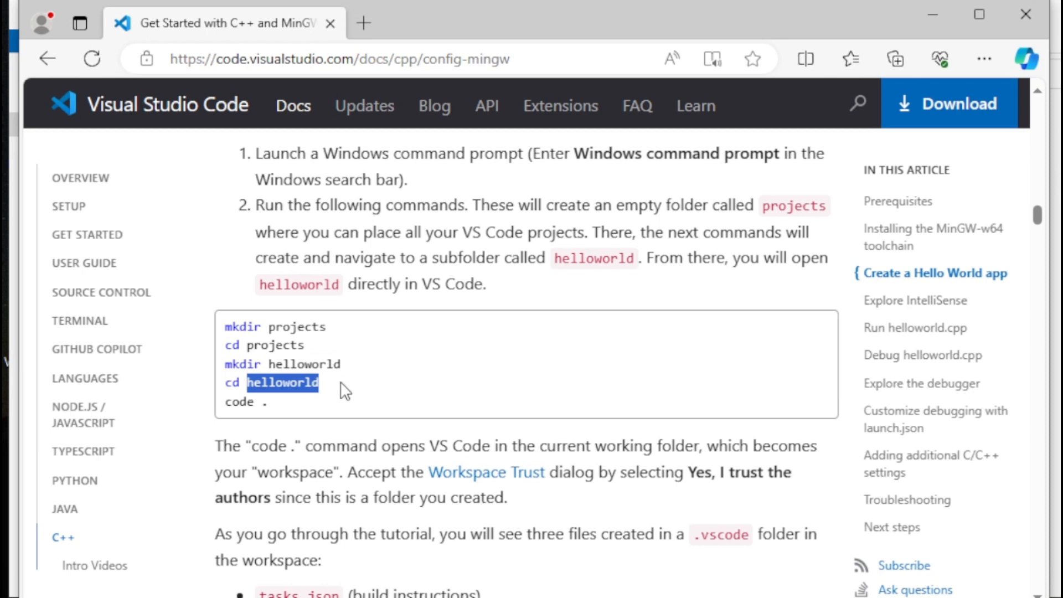
pyautogui.click(223, 409)
pyautogui.moveTo(223, 408); pyautogui.dragTo(269, 406)
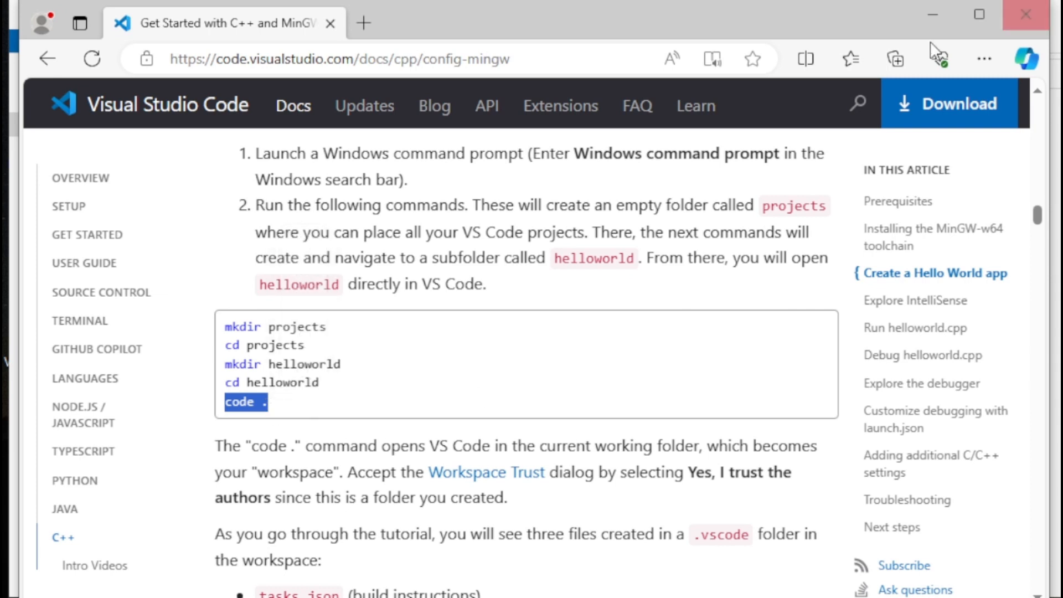
# - Minimize the browser, open the helloworld folder in Visual Studio Code and trust the authors of its files
pyautogui.click(937, 27)
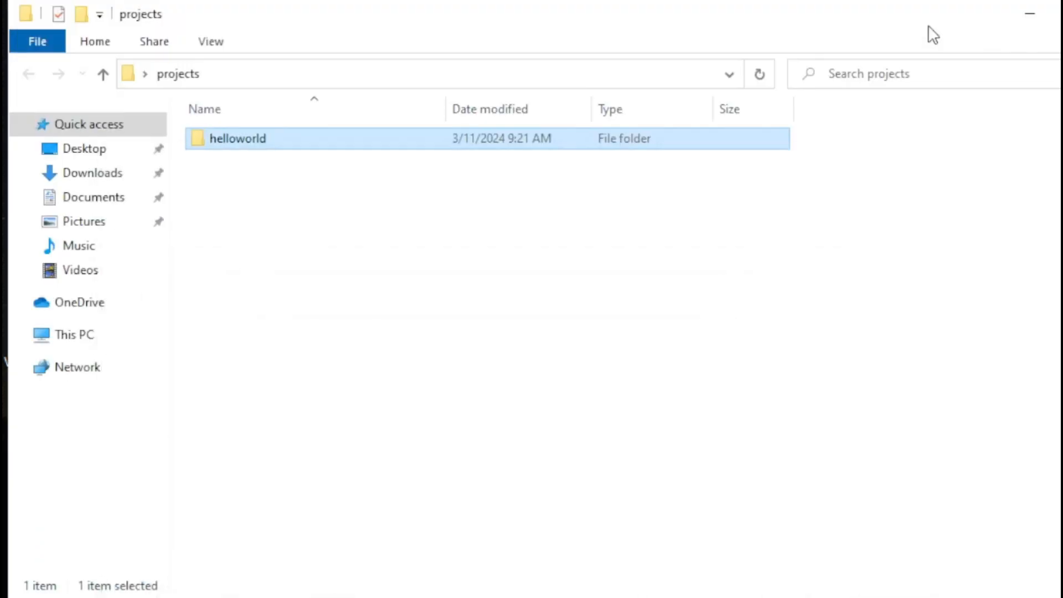
pyautogui.click(224, 254)
pyautogui.rightClick(217, 144)
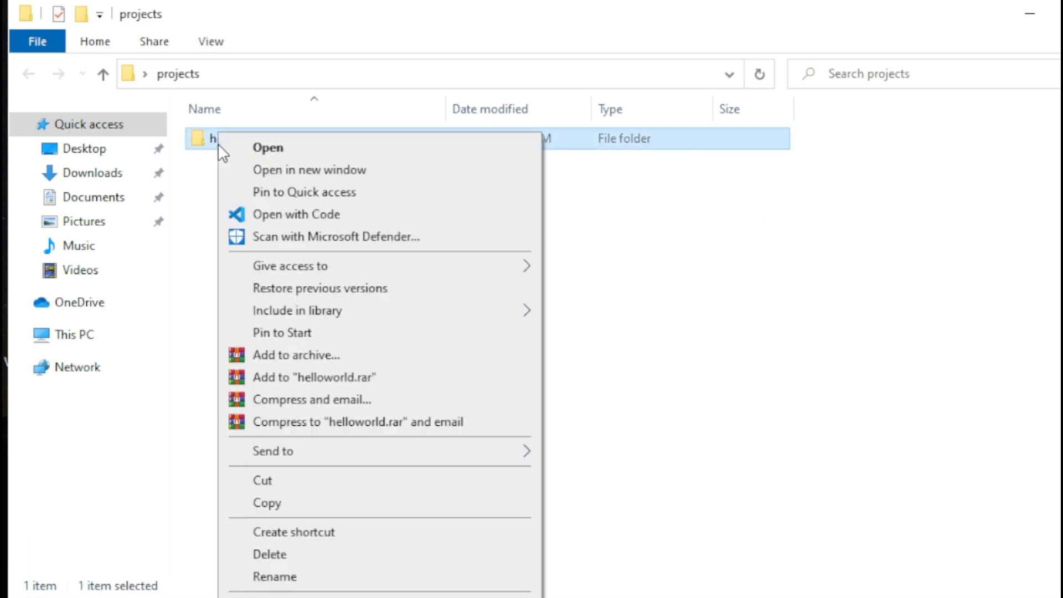
pyautogui.click(286, 216)
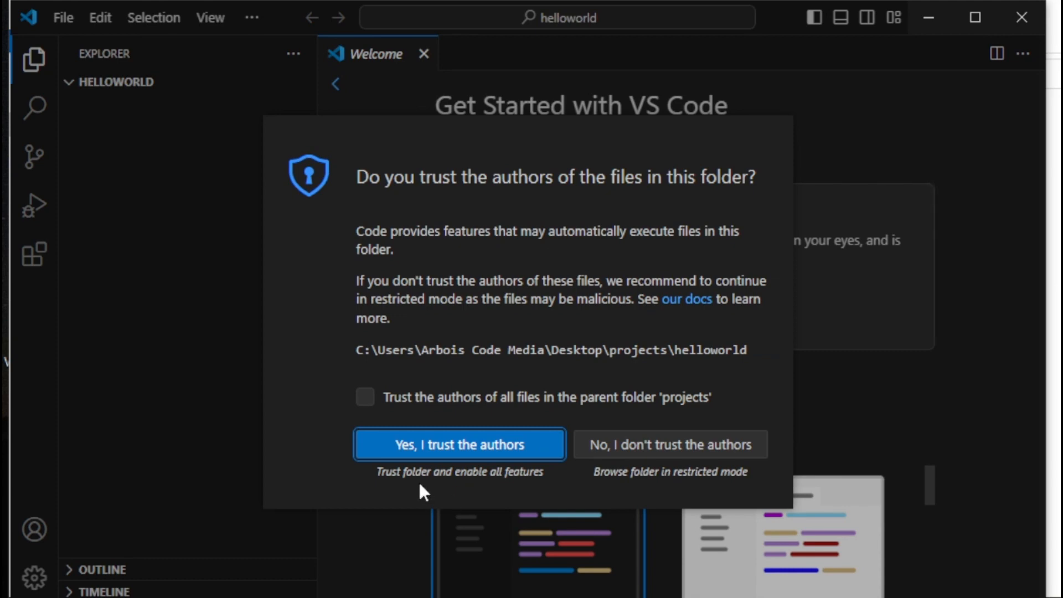
pyautogui.click(437, 455)
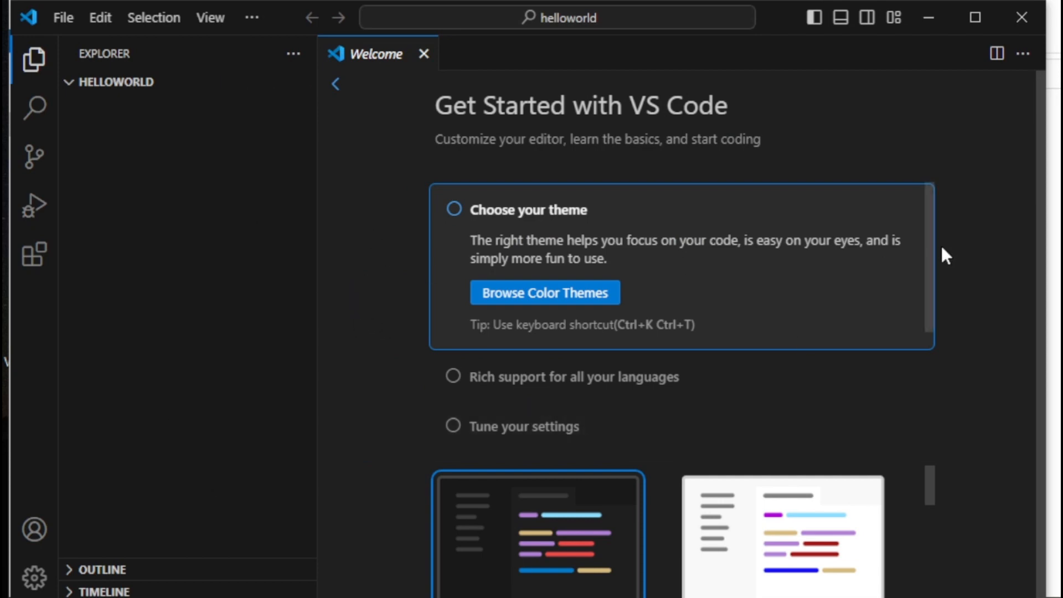
# - Return to the browser instructions and copy the file name "helloworld.cpp" from the section on adding a source code file
pyautogui.hotkey('alt', 'Tab')
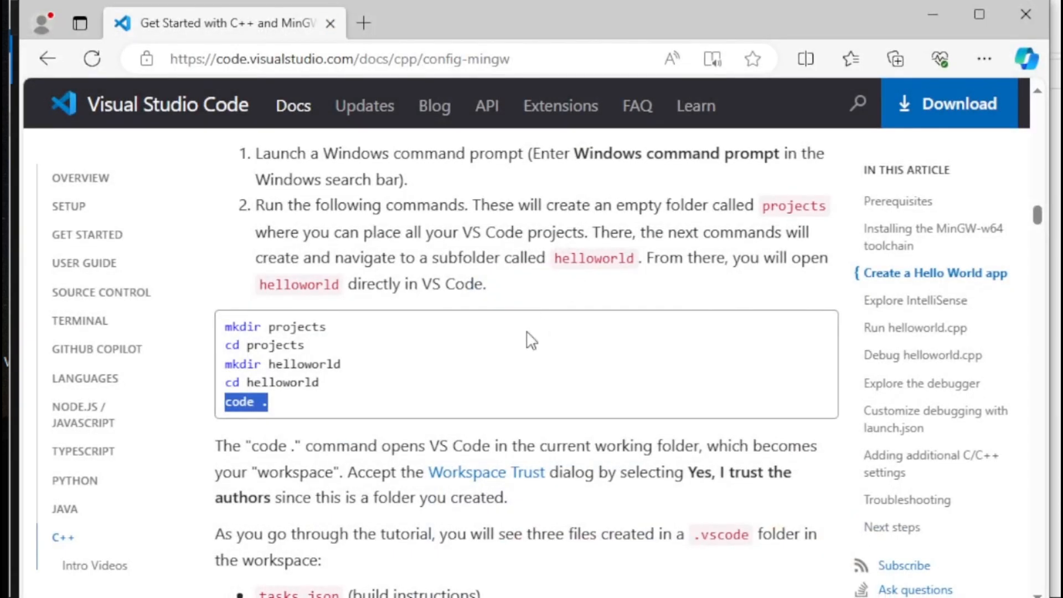
pyautogui.scroll(-5, 530, 341)
pyautogui.scroll(-2, 531, 341)
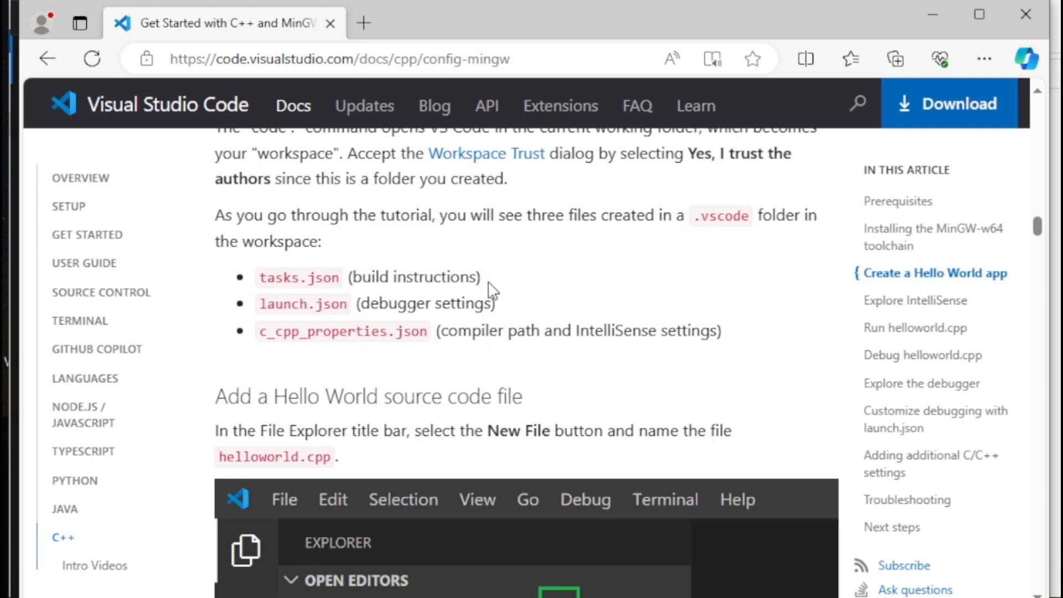
pyautogui.scroll(1, 479, 282)
pyautogui.scroll(-2, 479, 283)
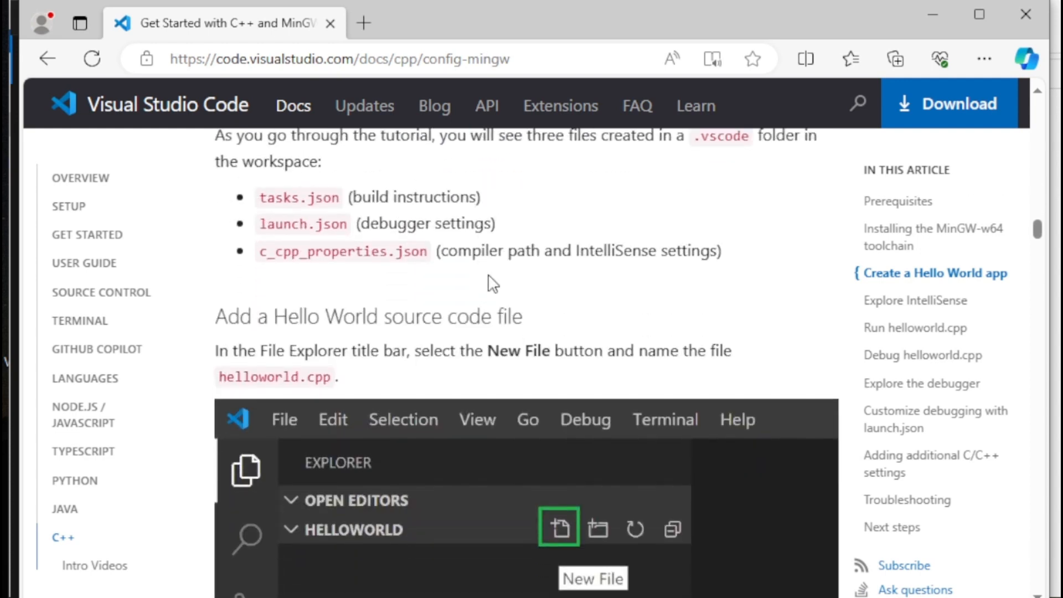
pyautogui.moveTo(220, 378); pyautogui.dragTo(335, 381)
pyautogui.rightClick(310, 370)
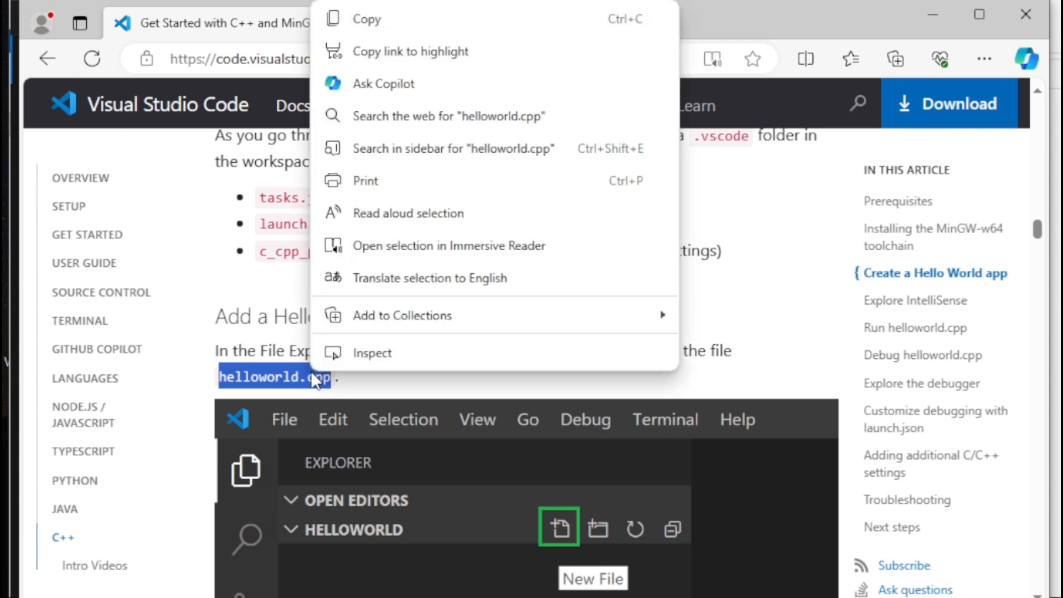
pyautogui.click(394, 15)
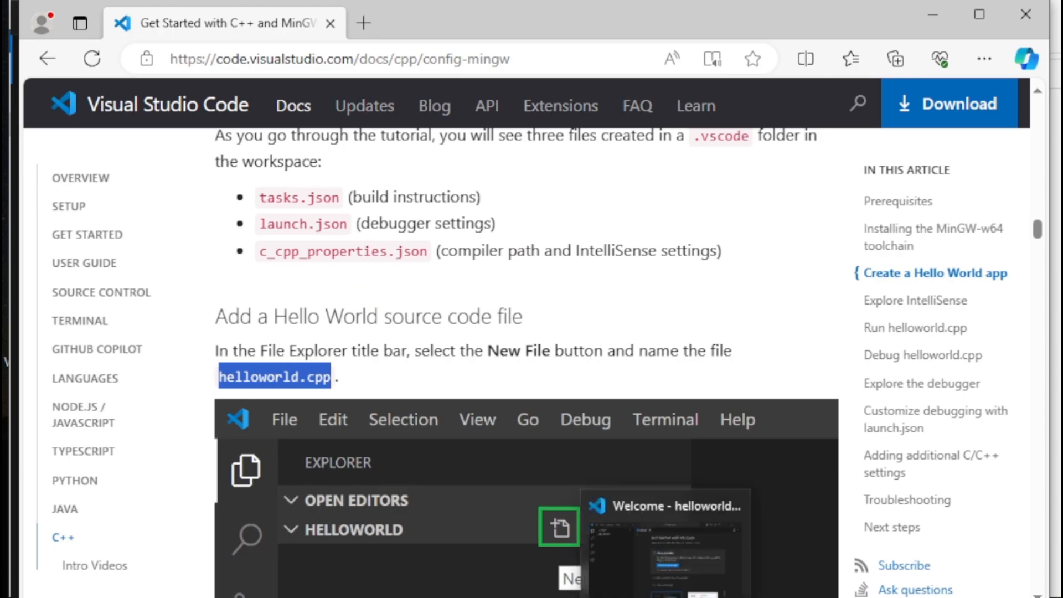
# - Switch to Visual Studio Code and create a new file named helloworld.cpp in the helloworld folder
pyautogui.click(667, 597)
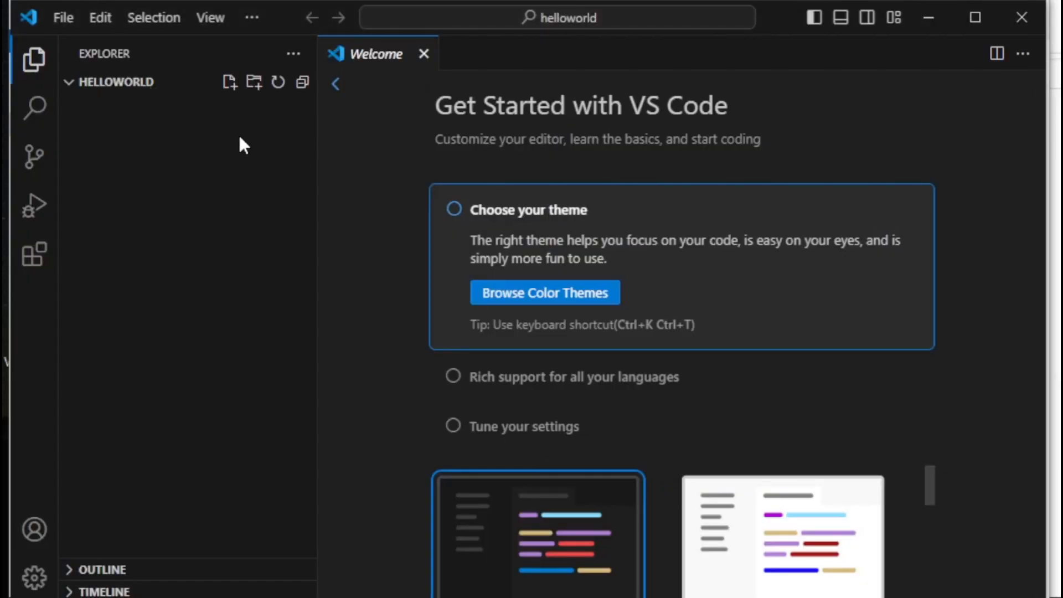
pyautogui.click(228, 97)
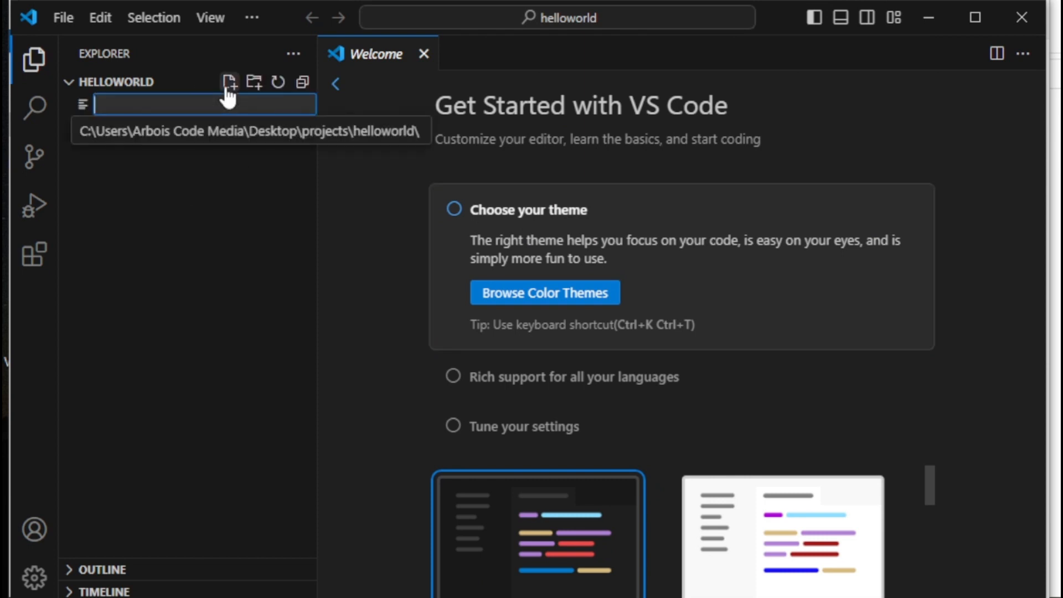
pyautogui.write('helloworld.cpp')
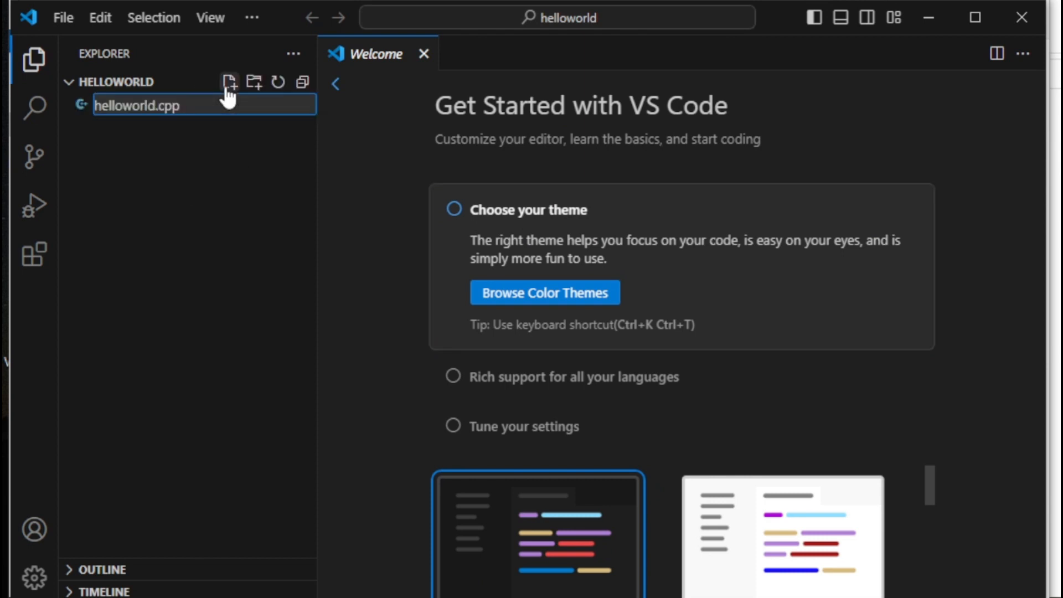
pyautogui.press('Return')
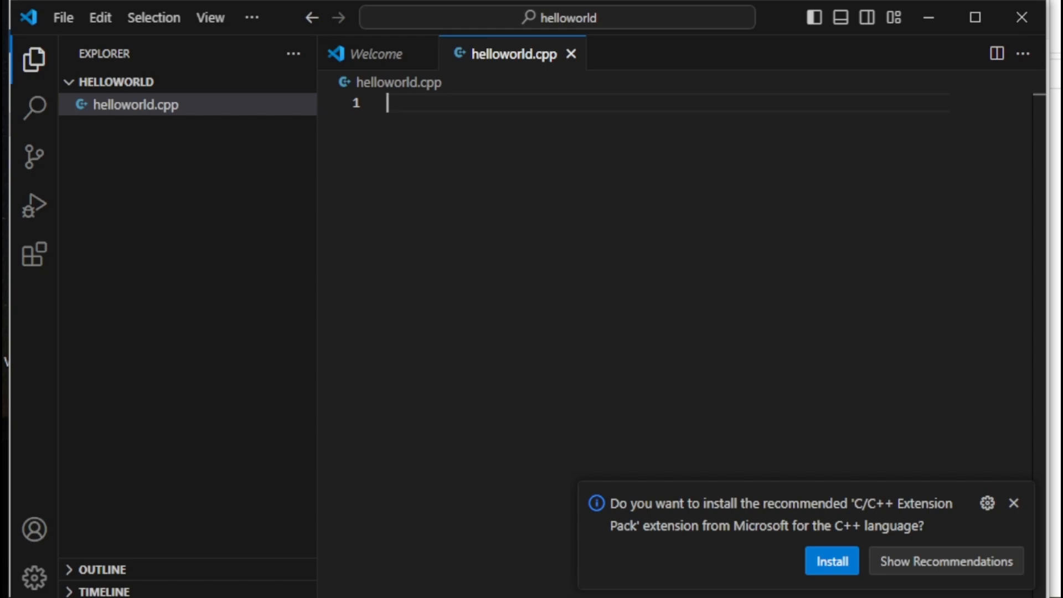
# - Return to the browser instructions and copy the entire hello world source code, from #include <iostream> to the final closing brace
pyautogui.click(302, 597)
pyautogui.scroll(-4, 431, 324)
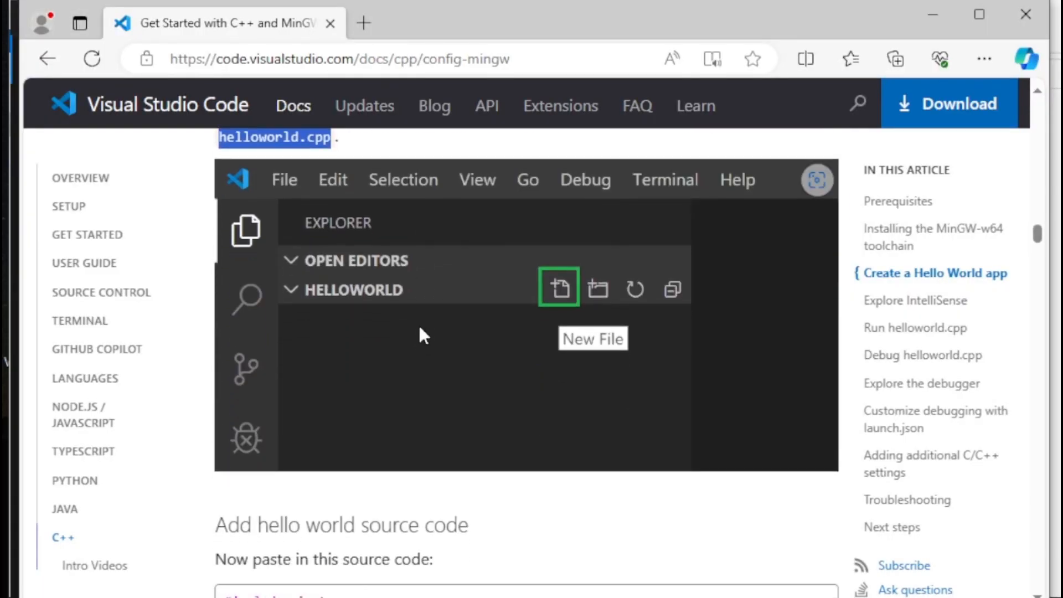
pyautogui.scroll(-5, 420, 328)
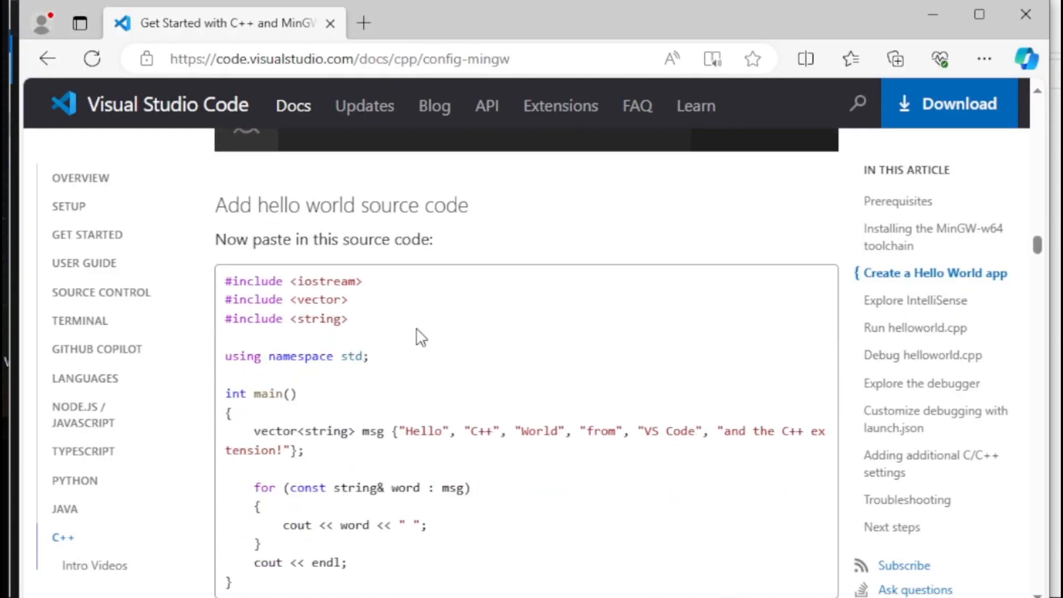
pyautogui.scroll(-2, 417, 328)
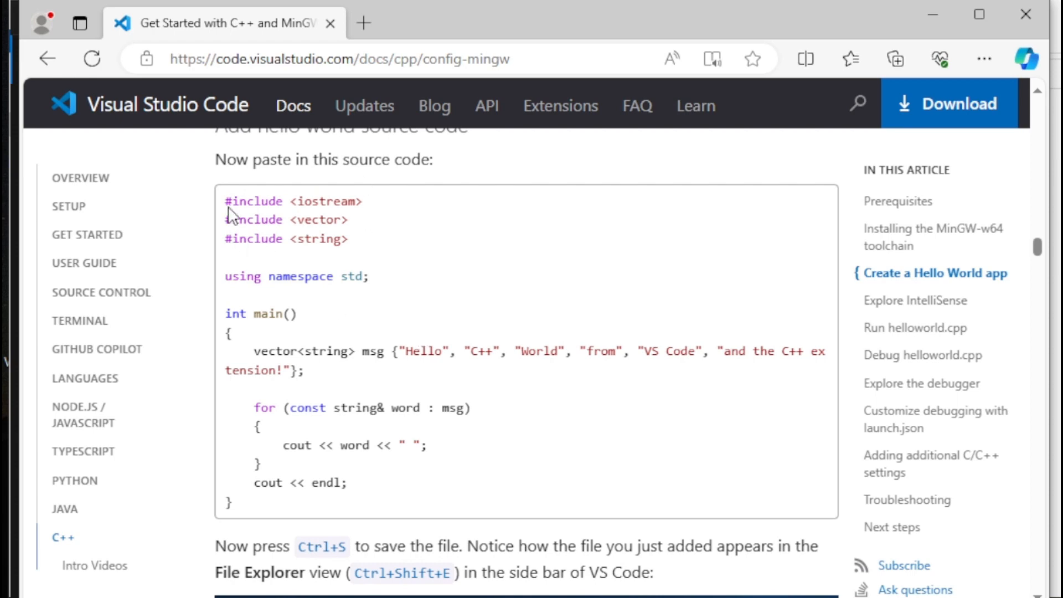
pyautogui.moveTo(225, 200); pyautogui.dragTo(271, 512)
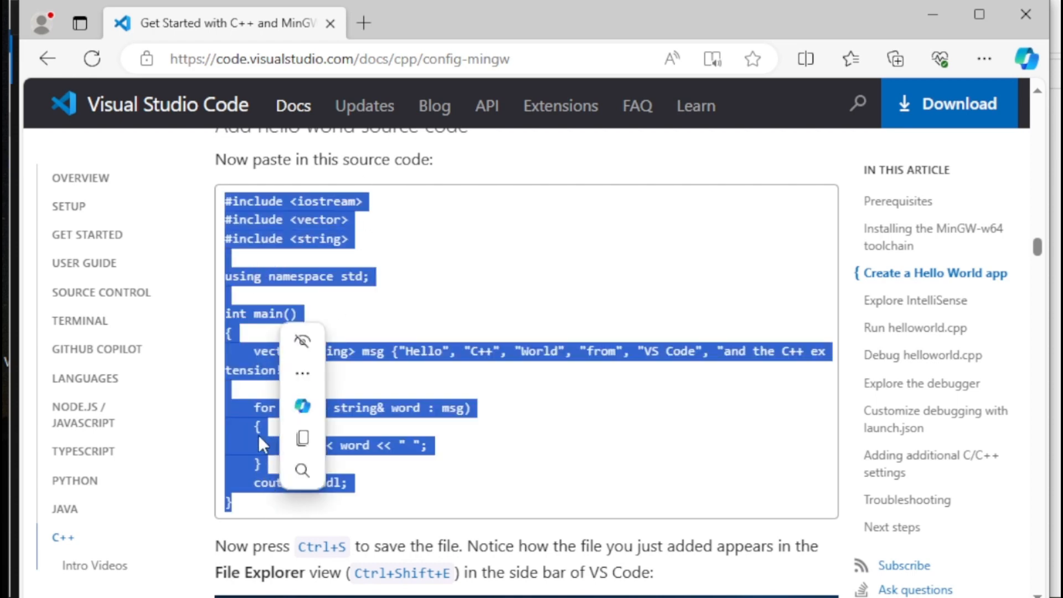
pyautogui.rightClick(255, 431)
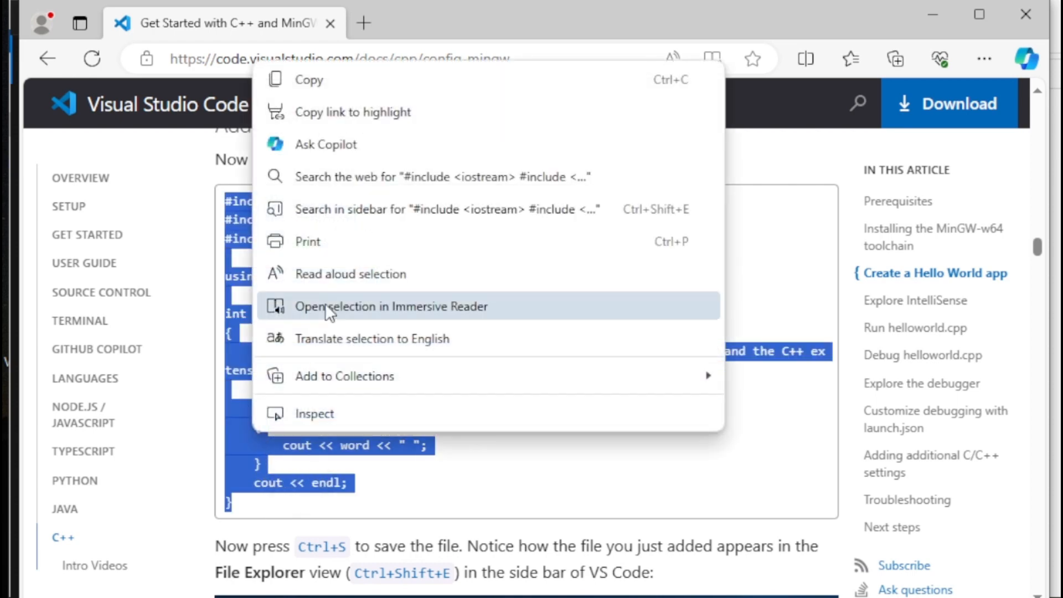
pyautogui.click(307, 79)
# - Switch to Visual Studio Code, paste the copied source code into helloworld.cpp, save the file and narrow the side bar
pyautogui.hotkey('alt', 'Tab')
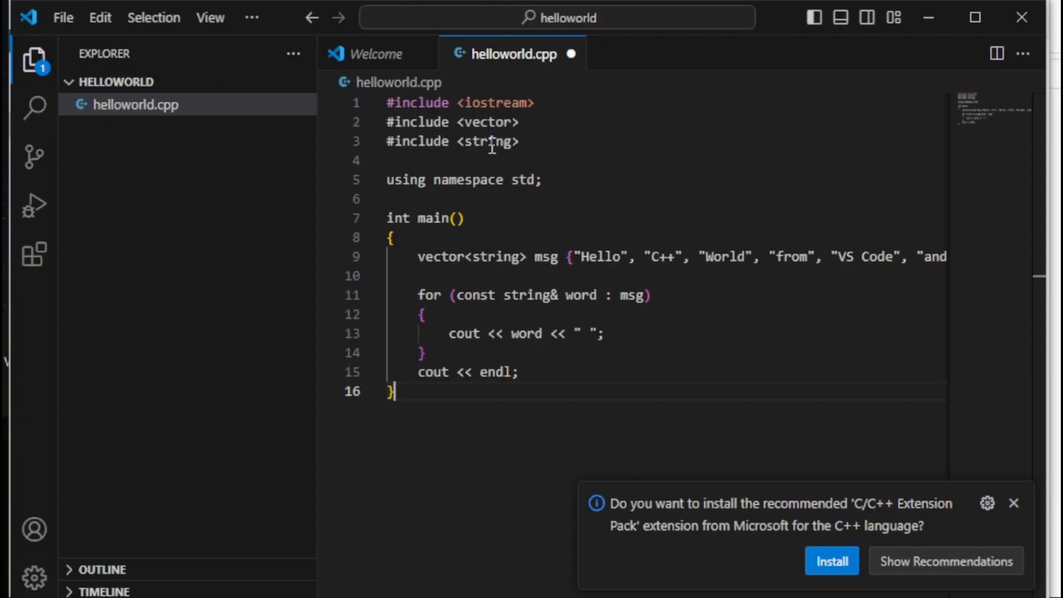
pyautogui.hotkey('ctrl', 'v')
pyautogui.hotkey('ctrl', 's')
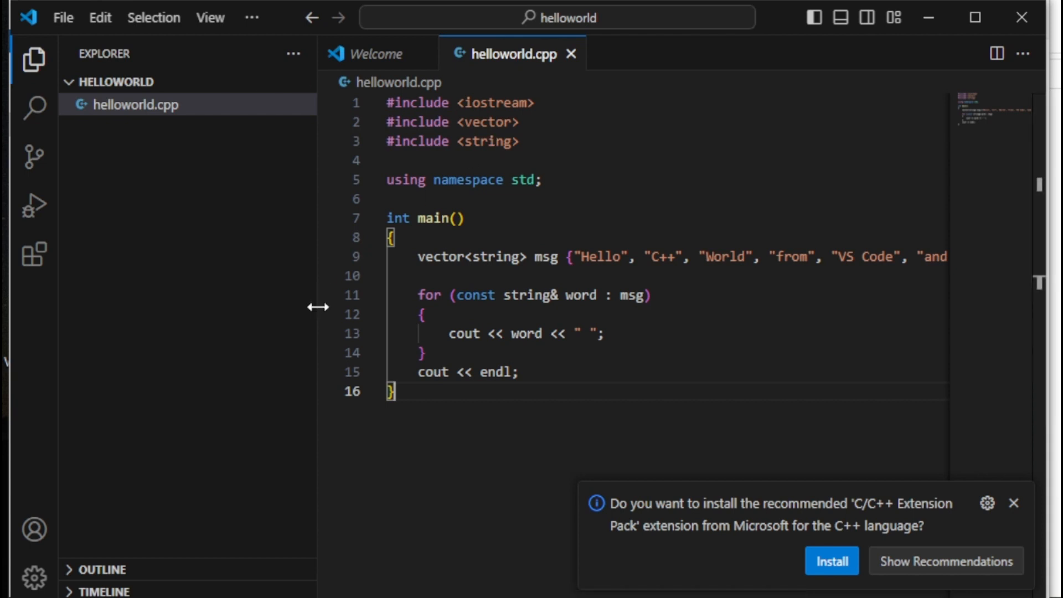
pyautogui.moveTo(316, 307); pyautogui.dragTo(261, 307)
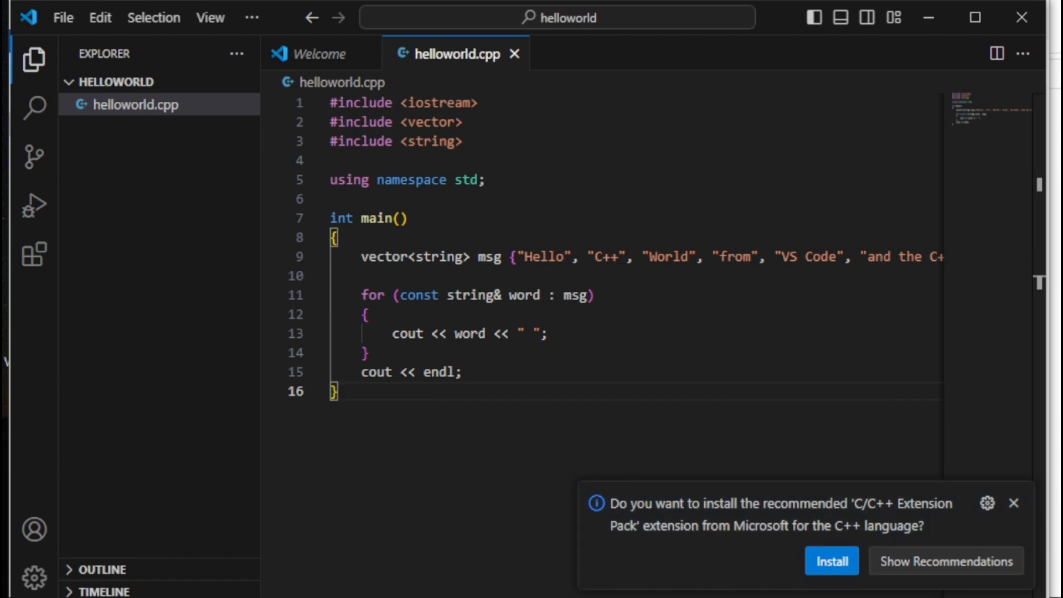
# - Return to the browser and look back through the parts of the MinGW guide preceding the Hello World source code
pyautogui.hotkey('alt', 'Tab')
pyautogui.scroll(6, 486, 385)
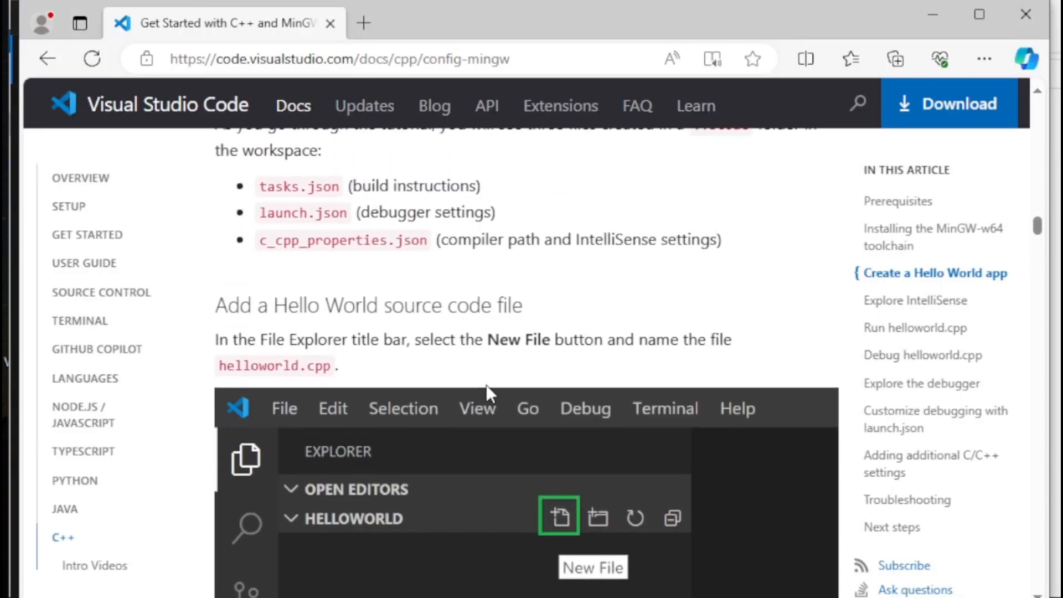
pyautogui.scroll(5, 486, 384)
pyautogui.moveTo(1037, 227); pyautogui.dragTo(1050, 135)
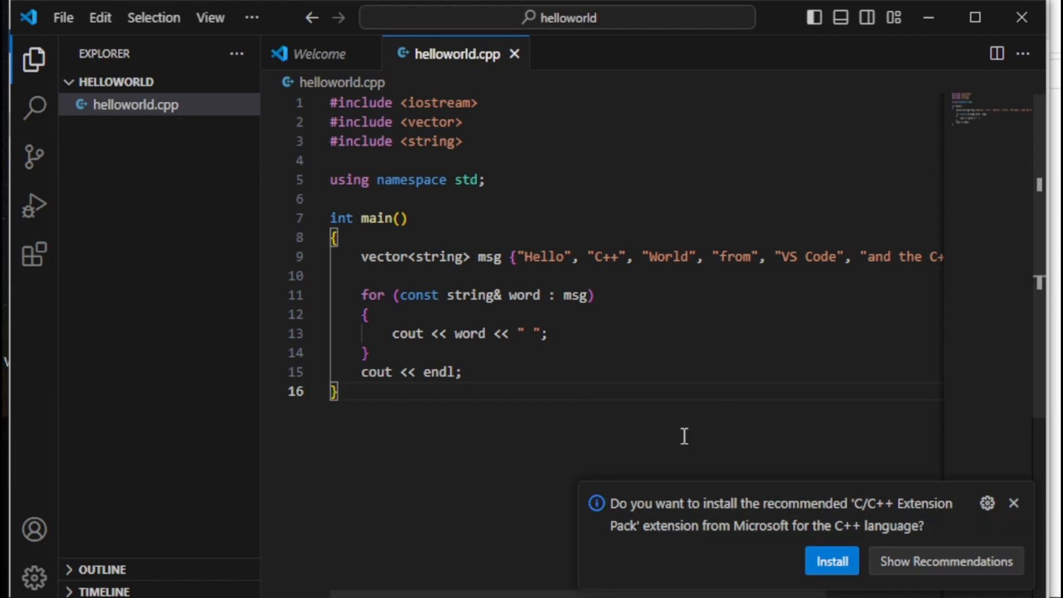
# - In Visual Studio Code, dismiss the extension pack suggestion, search the extensions for "c++" and install Microsoft's C/C++ extension
pyautogui.click(1013, 503)
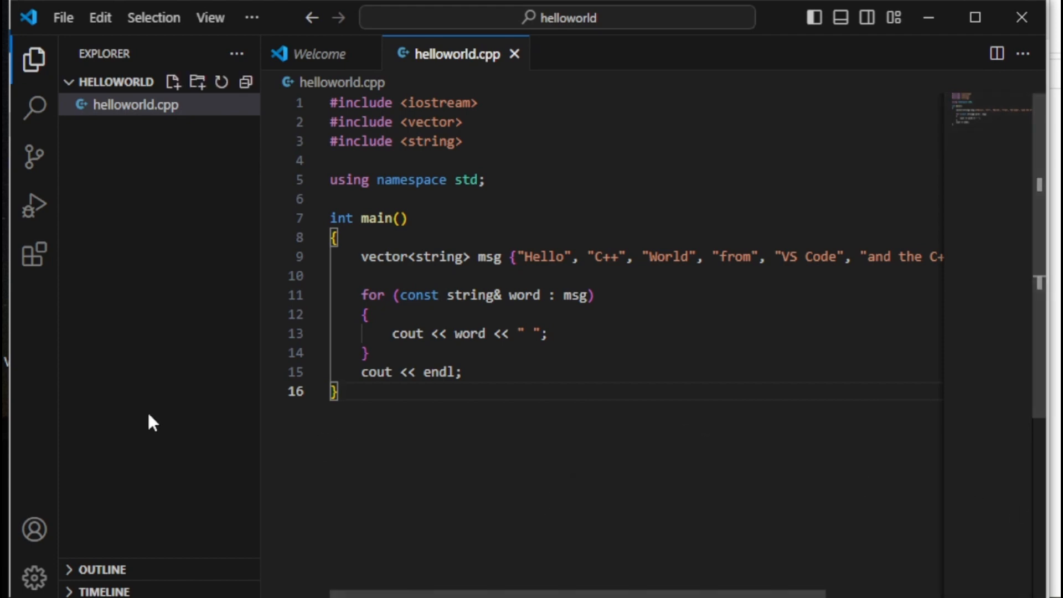
pyautogui.click(35, 267)
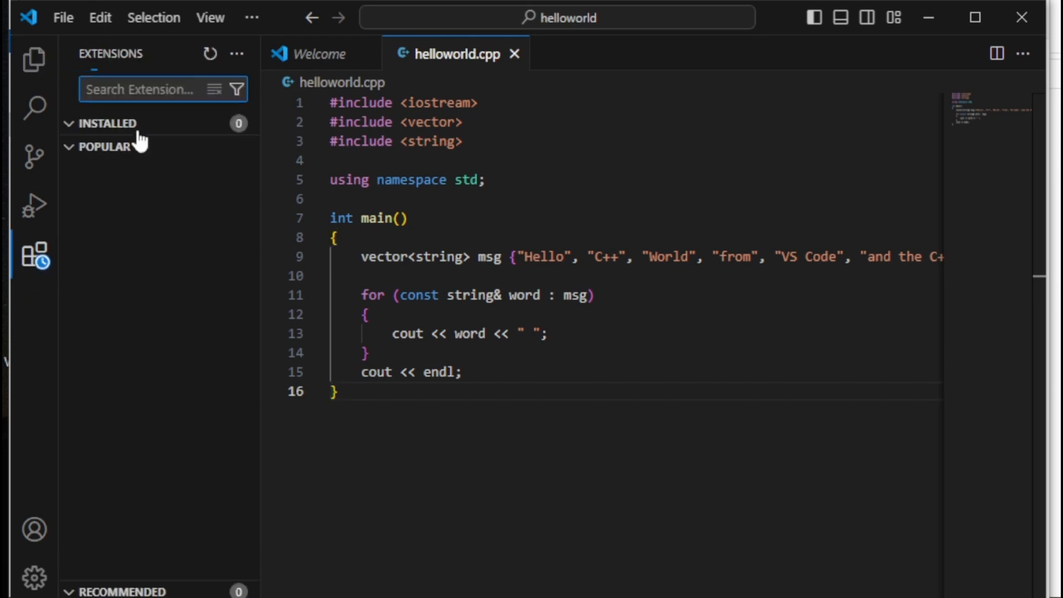
pyautogui.write('c+')
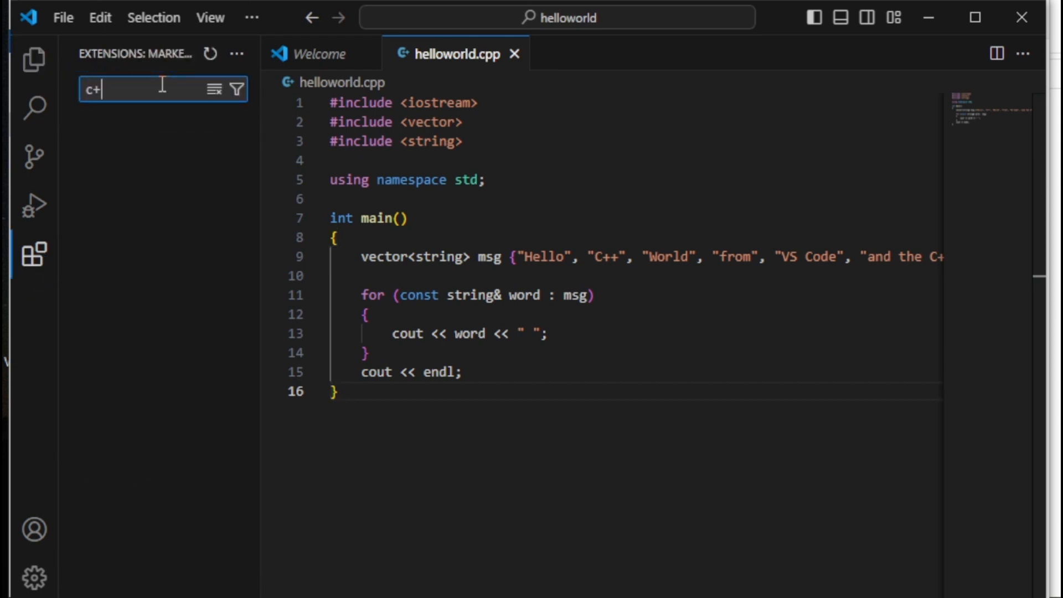
pyautogui.write('+')
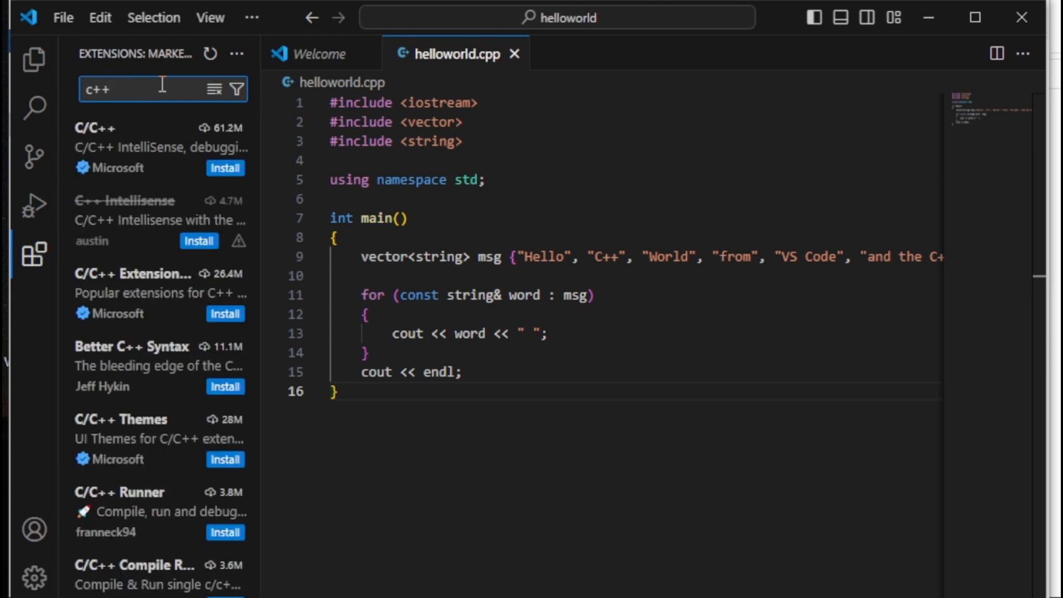
pyautogui.click(114, 149)
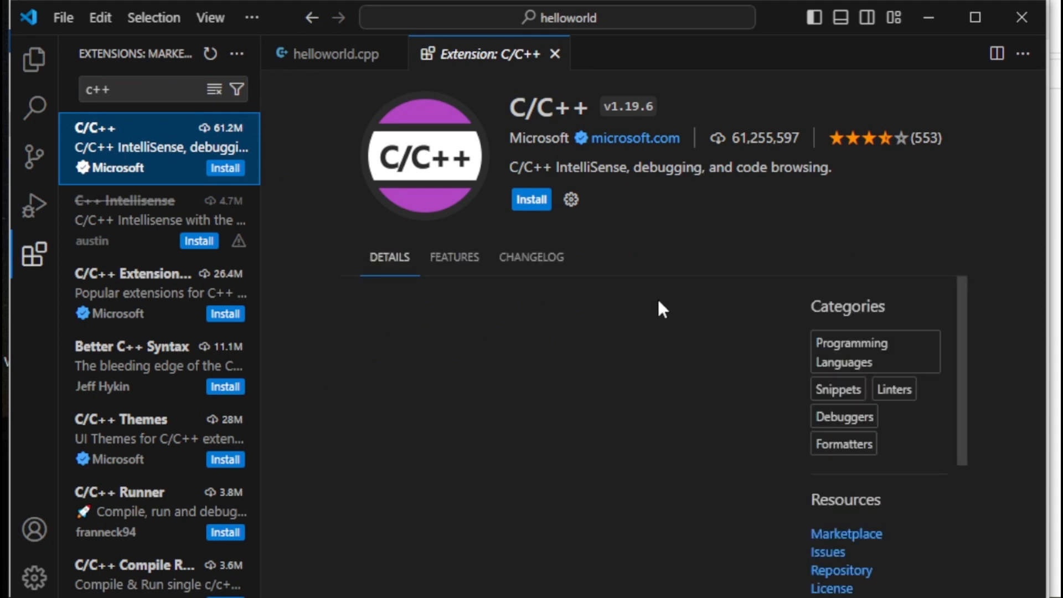
pyautogui.click(522, 201)
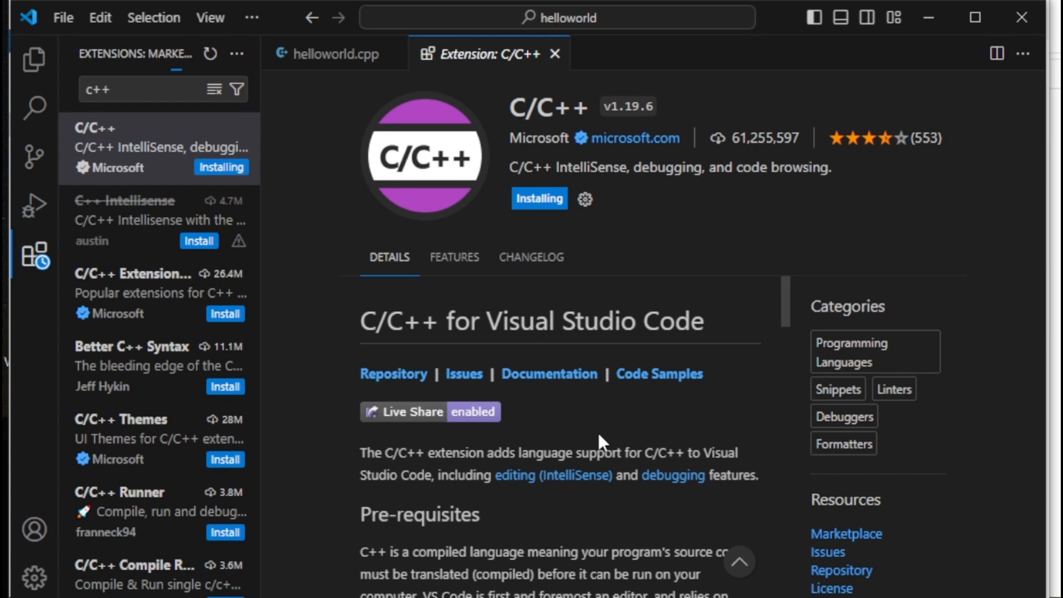
# - Review the C/C++ extension's details, including its prerequisites, the supported compilers per platform and the tutorial list
pyautogui.scroll(-5, 599, 435)
pyautogui.scroll(3, 599, 437)
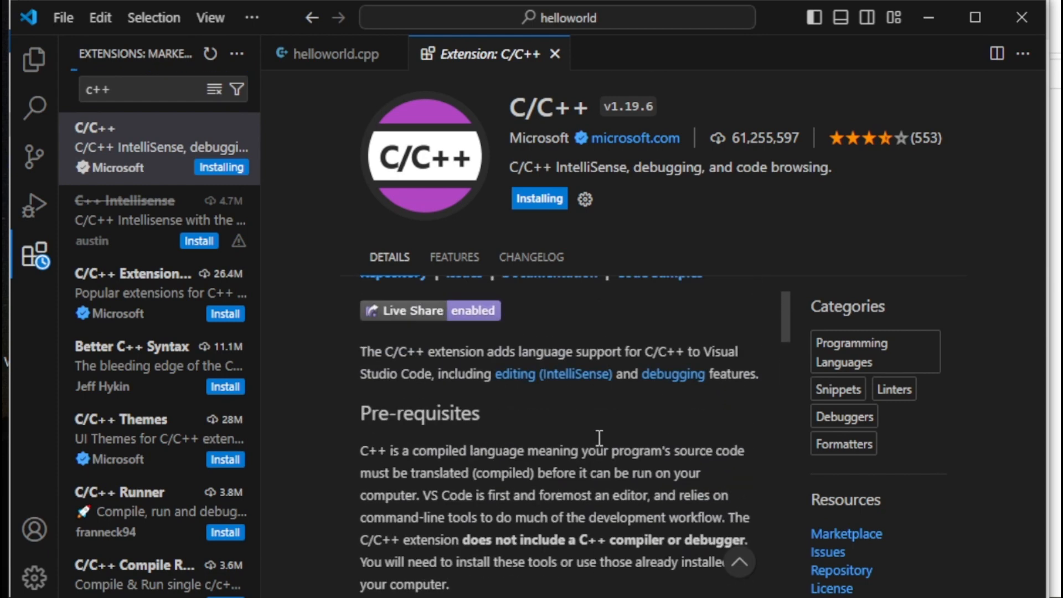
pyautogui.moveTo(791, 329); pyautogui.dragTo(774, 371)
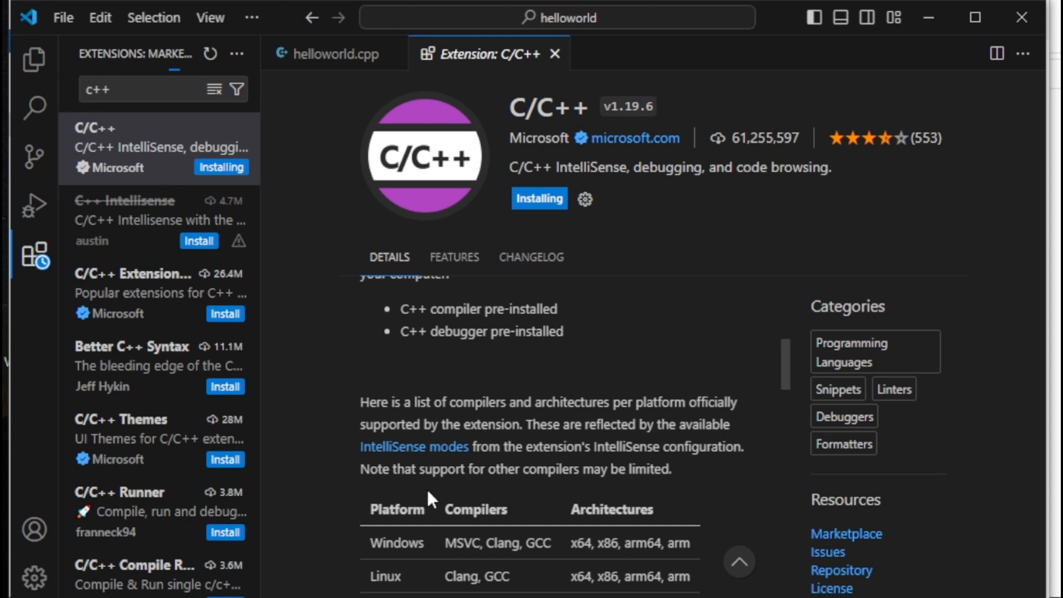
pyautogui.scroll(-2, 428, 493)
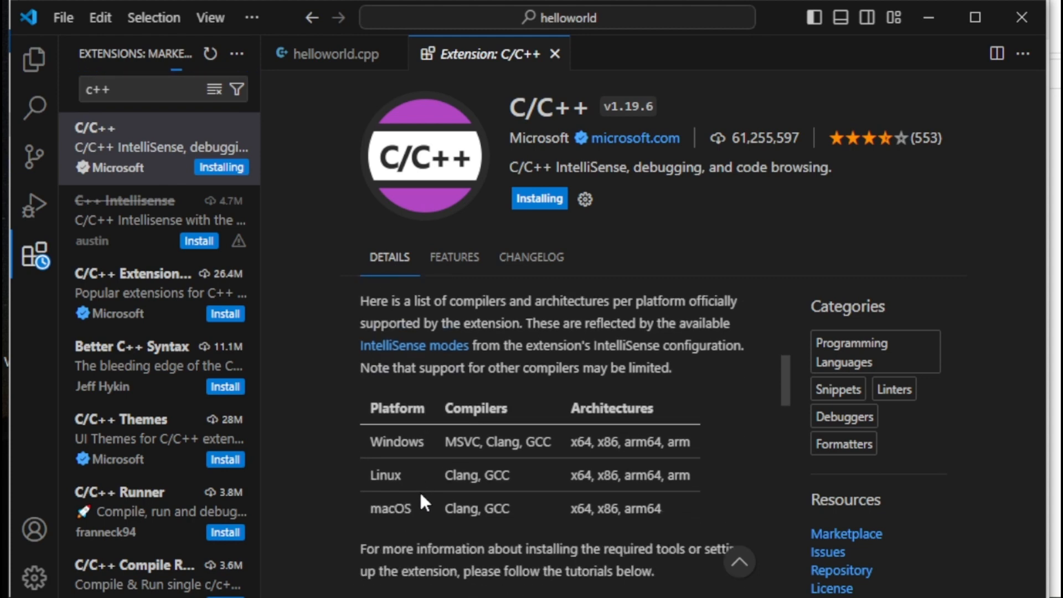
pyautogui.scroll(-2, 413, 500)
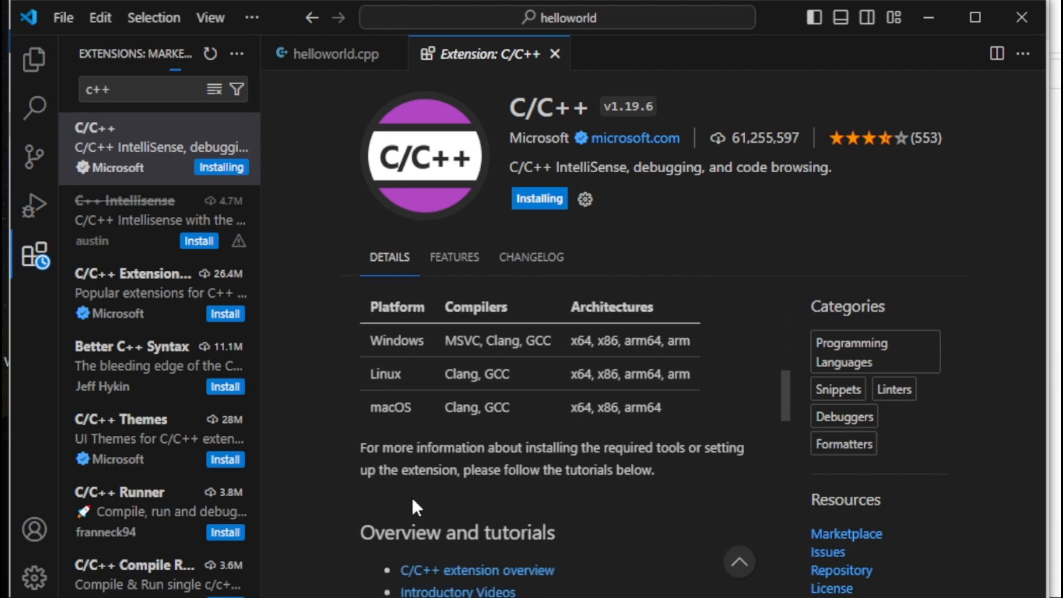
pyautogui.scroll(-2, 417, 506)
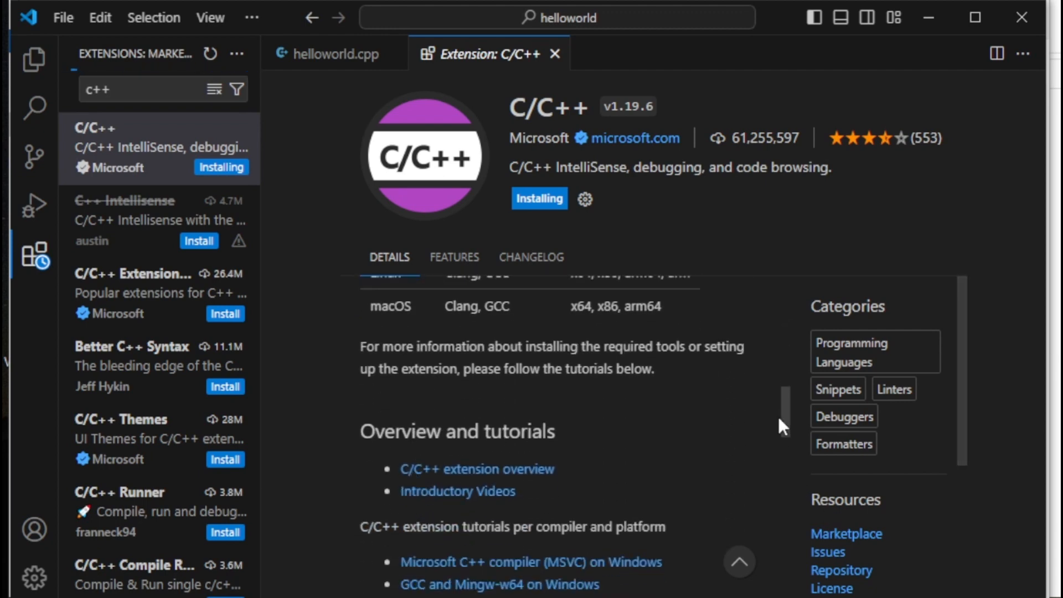
pyautogui.moveTo(777, 414); pyautogui.dragTo(769, 317)
pyautogui.scroll(-3, 773, 529)
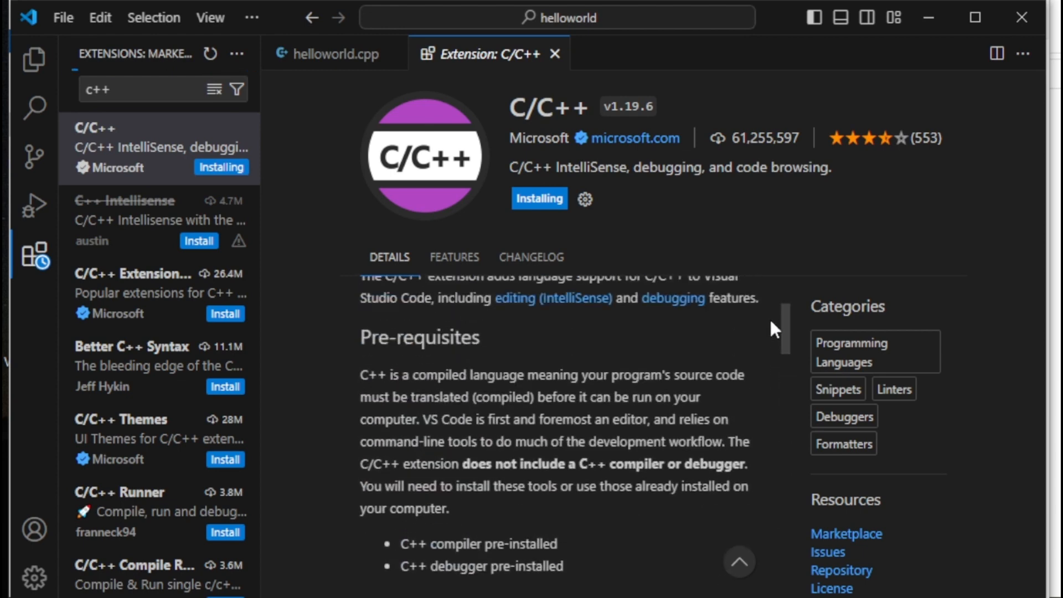
# - Close the Get Started with C++ Development page and show the helloworld project's files beside helloworld.cpp
pyautogui.scroll(3, 743, 367)
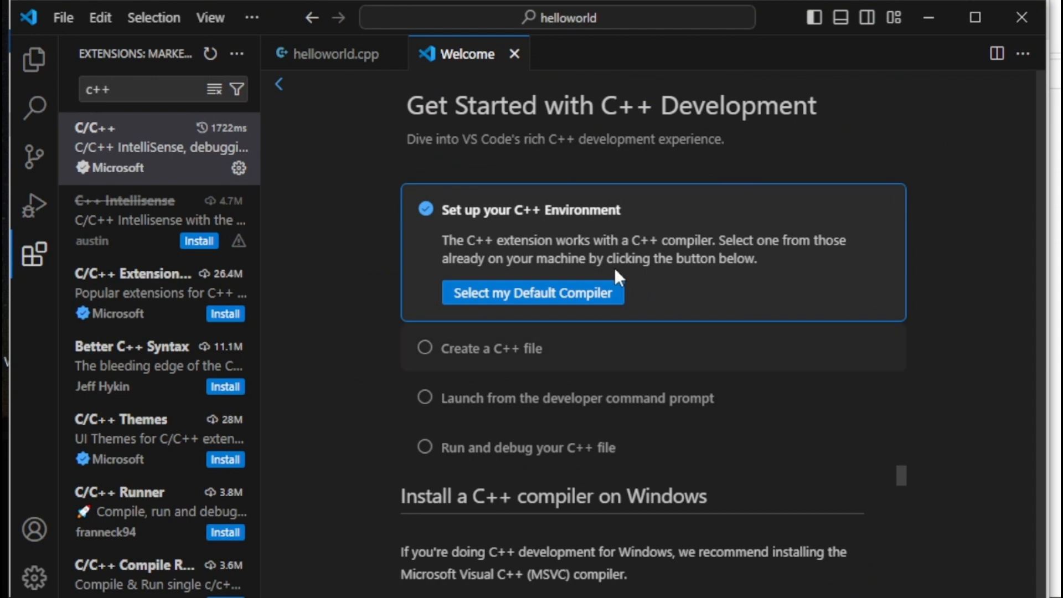
pyautogui.click(514, 53)
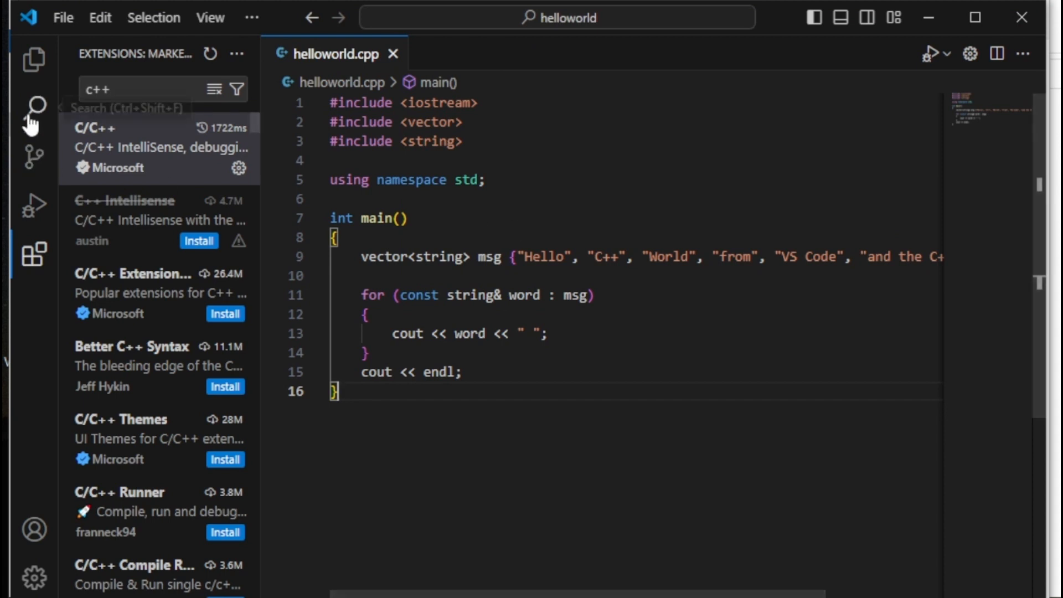
pyautogui.click(35, 61)
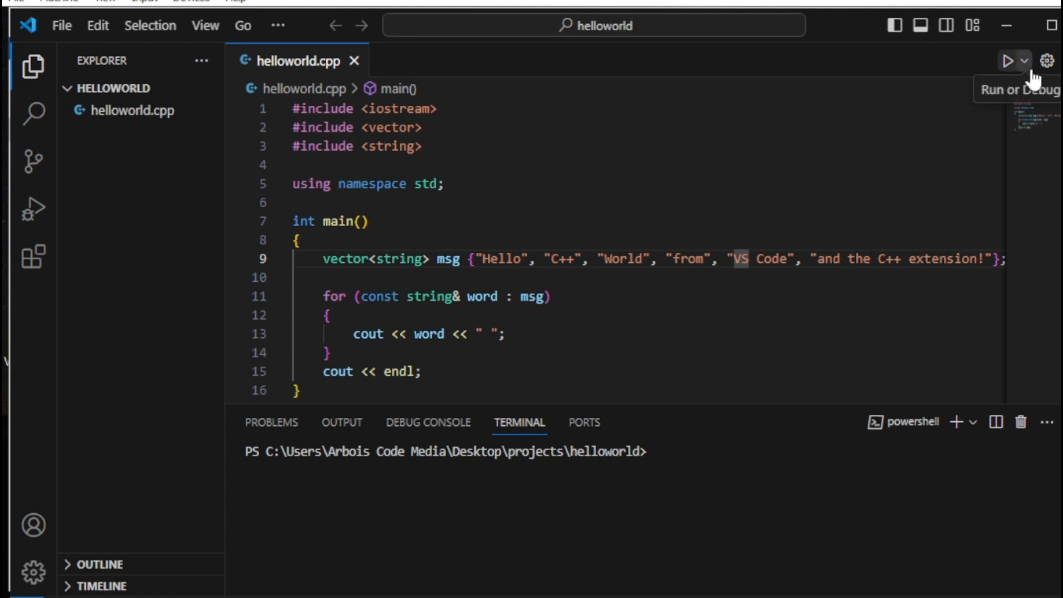
# - Run helloworld.cpp as a C/C++ file using the g++.exe build and debug active file configuration
pyautogui.click(1025, 61)
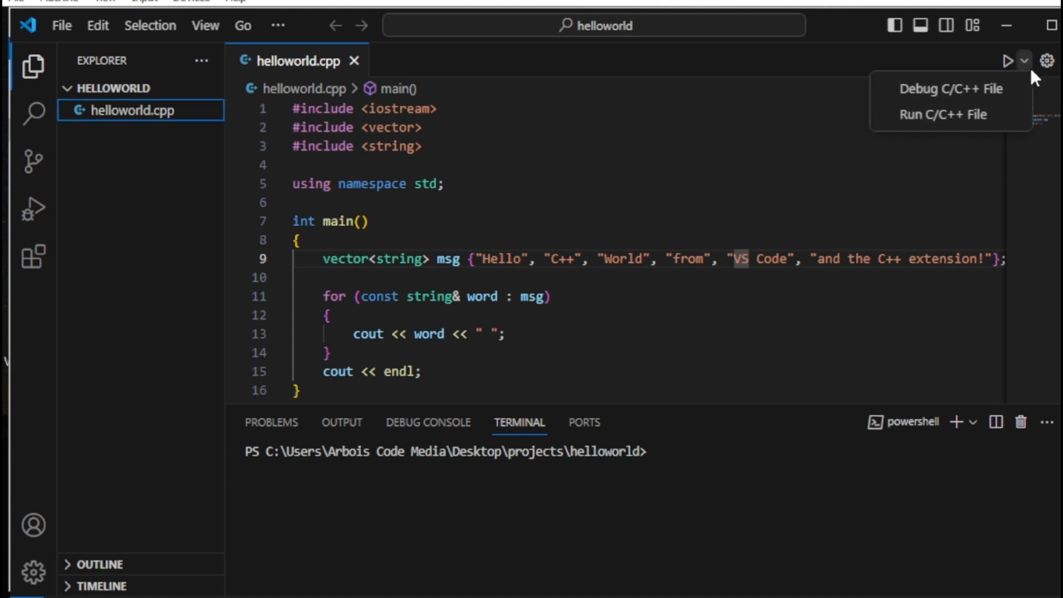
pyautogui.click(944, 115)
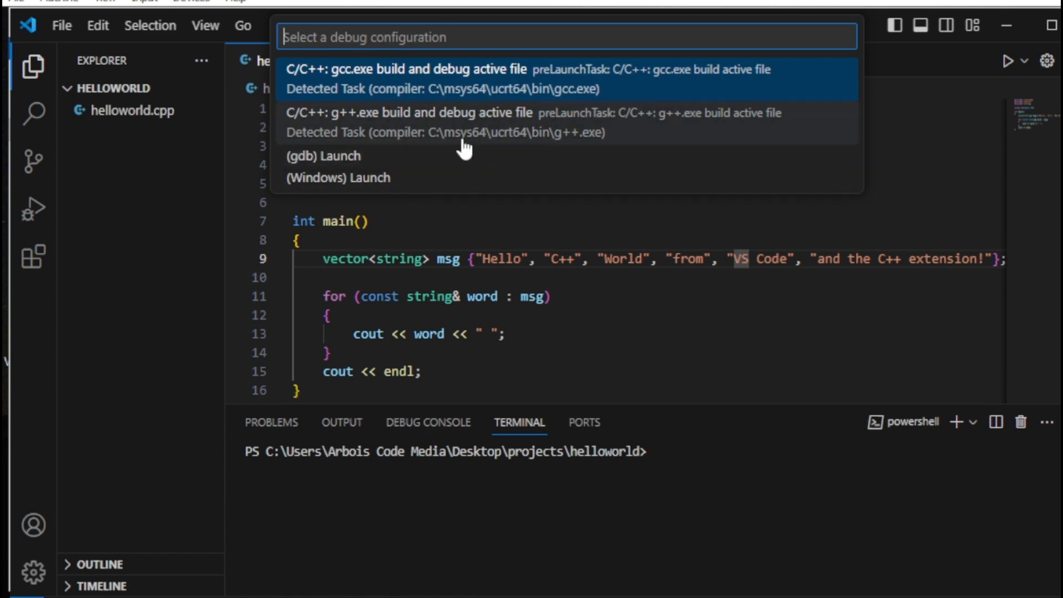
pyautogui.click(377, 128)
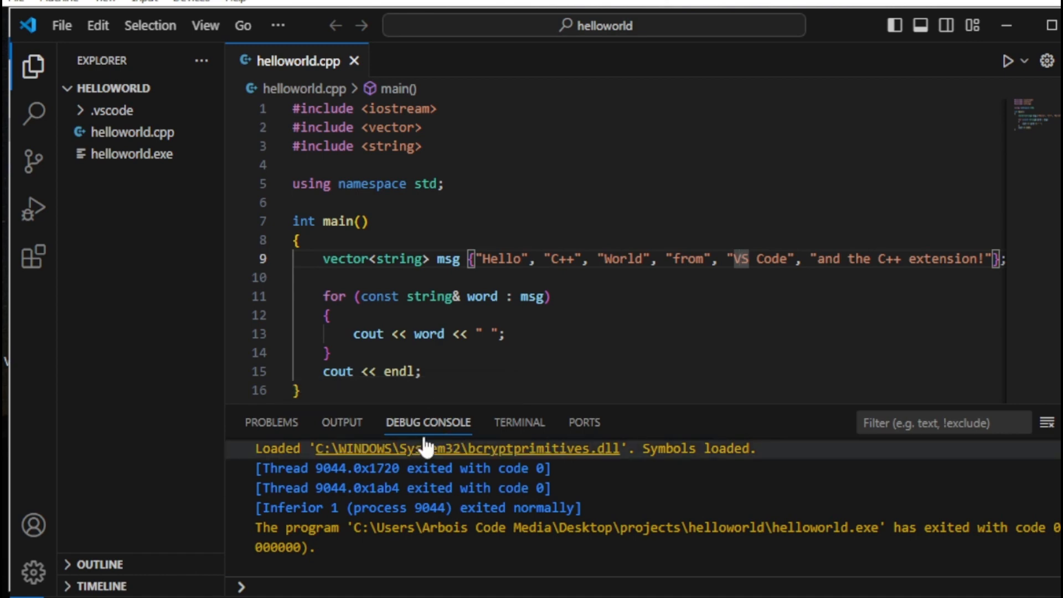
# - Inspect the program's output in the terminal, enlarging the panel to highlight the output line, then restore its height and return to the code
pyautogui.click(518, 434)
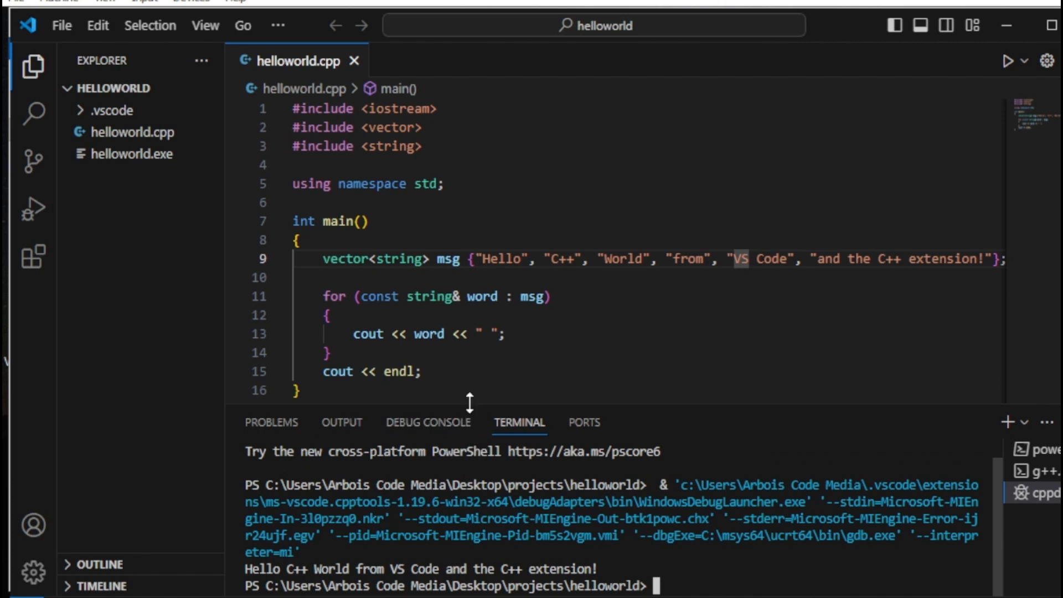
pyautogui.moveTo(468, 406); pyautogui.dragTo(490, 312)
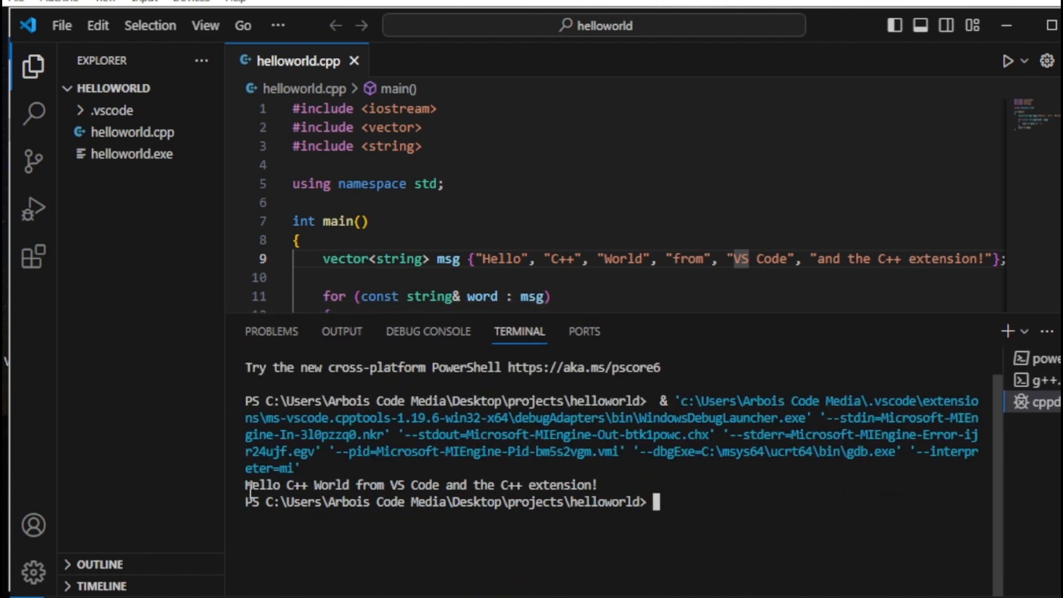
pyautogui.moveTo(245, 485); pyautogui.dragTo(606, 484)
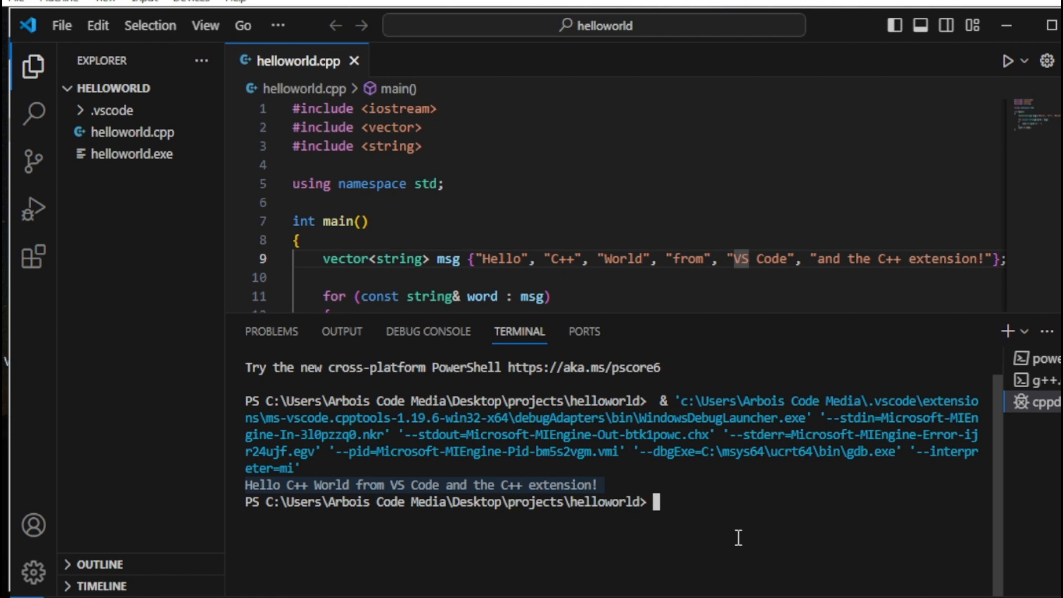
pyautogui.click(671, 199)
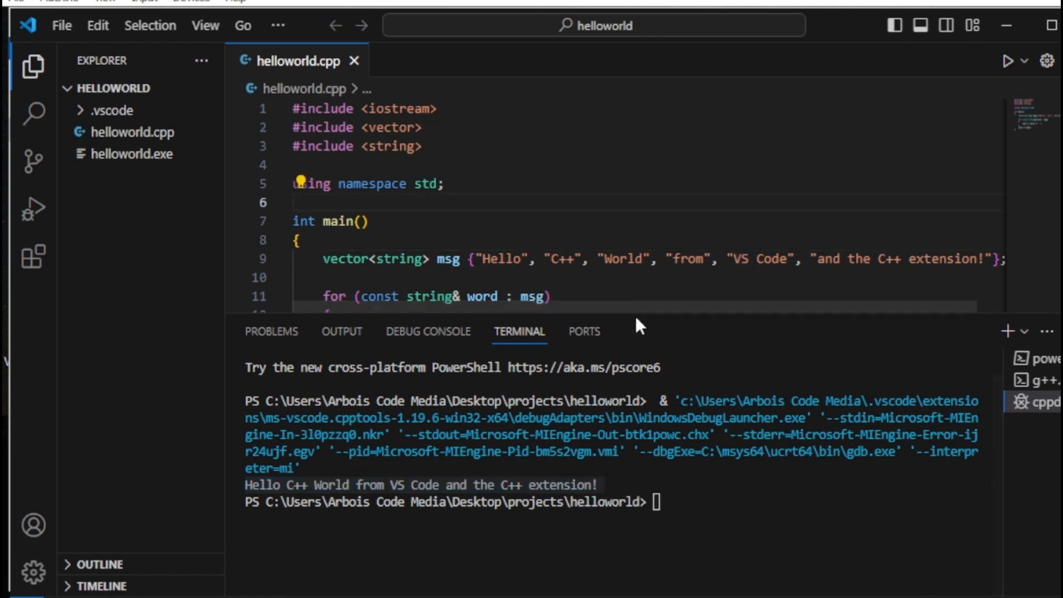
pyautogui.moveTo(642, 312); pyautogui.dragTo(625, 404)
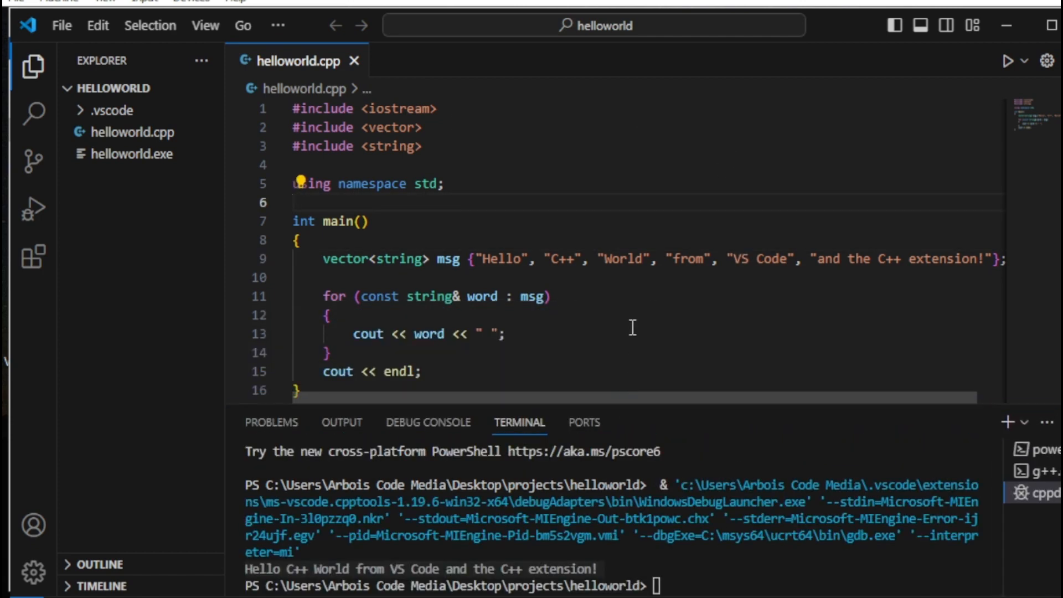
pyautogui.scroll(-2, 632, 327)
pyautogui.scroll(2, 632, 328)
pyautogui.click(610, 328)
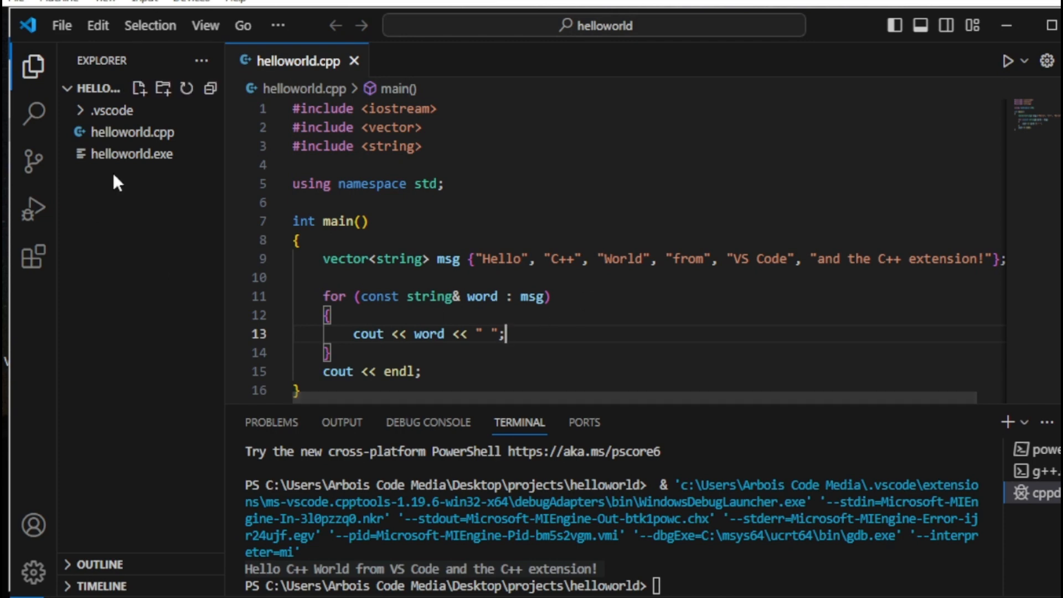
# - Delete the .vscode folder and helloworld.exe from the project, moving both to the Recycle Bin
pyautogui.rightClick(113, 113)
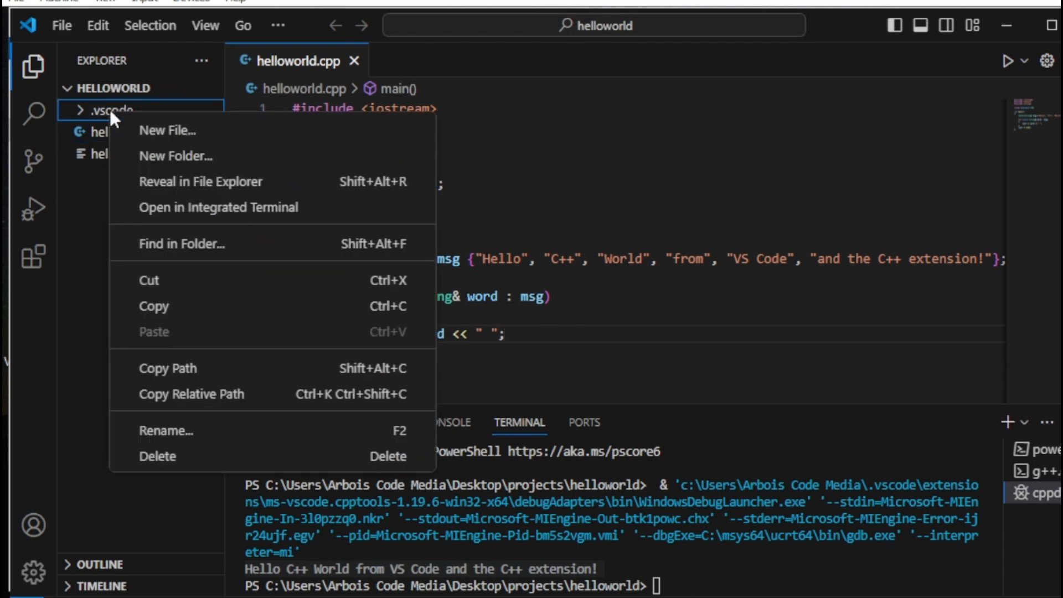
pyautogui.click(161, 456)
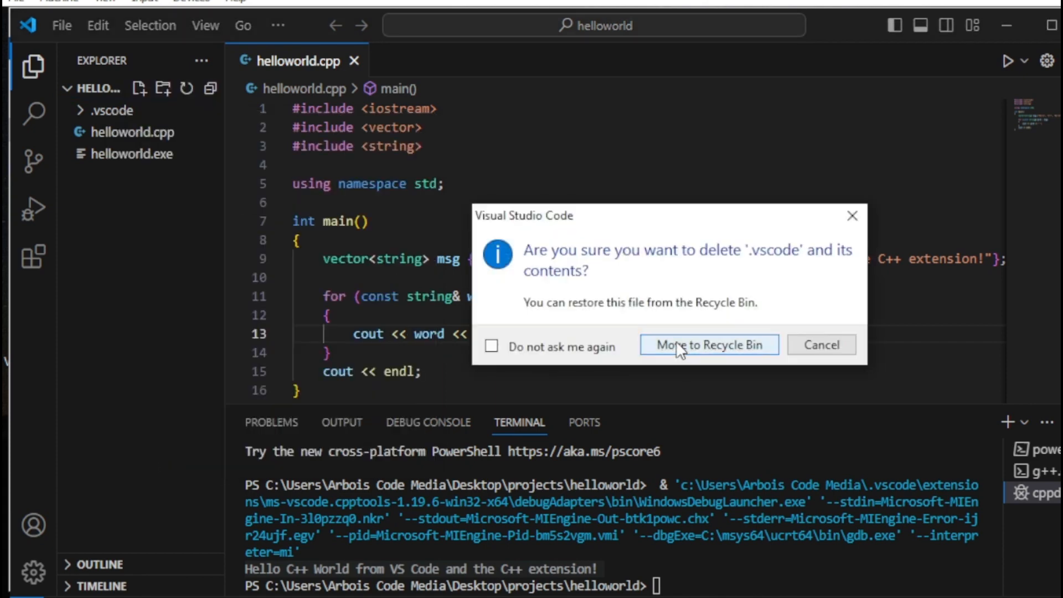
pyautogui.click(678, 348)
pyautogui.rightClick(137, 142)
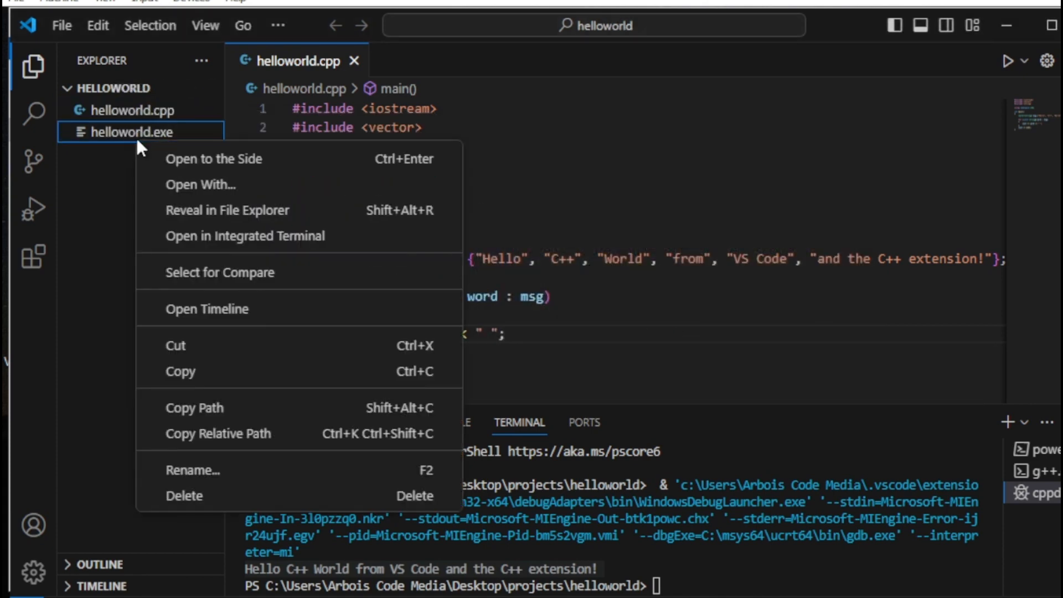
pyautogui.click(186, 495)
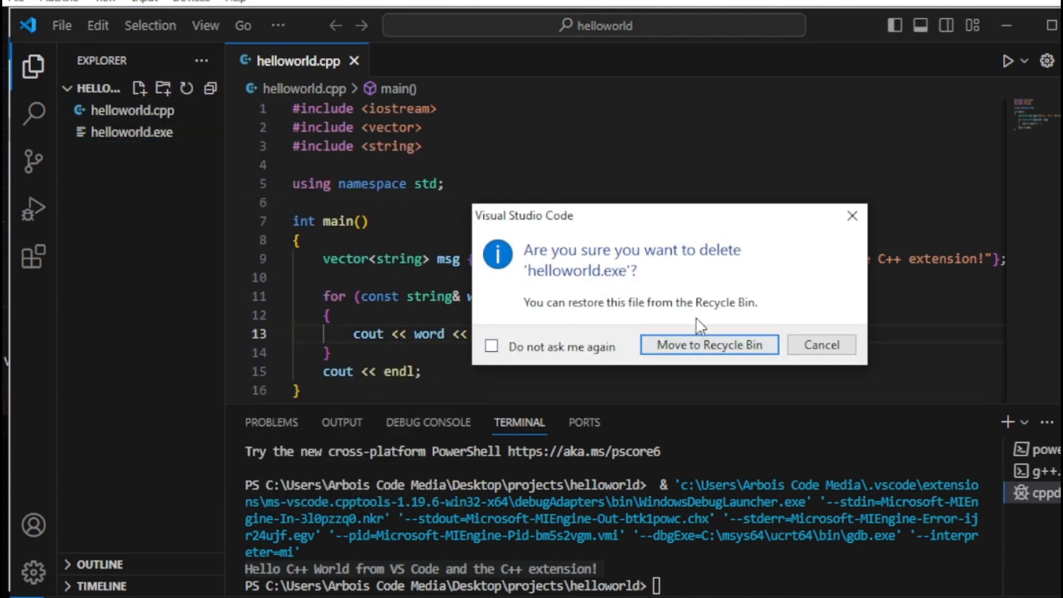
pyautogui.click(695, 345)
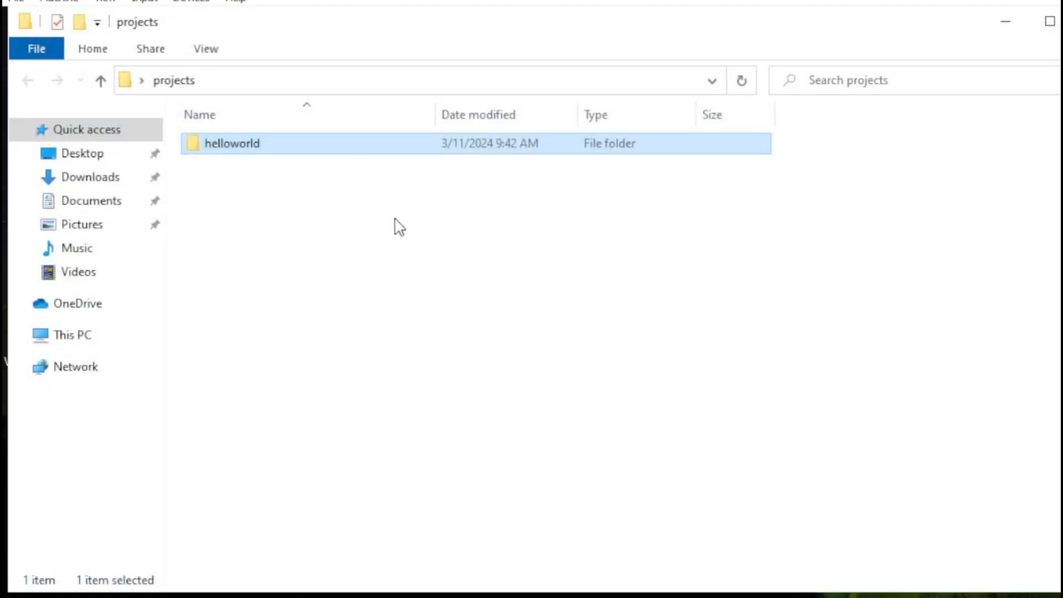
# - From File Explorer, reopen the helloworld folder in Visual Studio Code and dismiss the C/C++ Extension Pack recommendation
pyautogui.rightClick(227, 143)
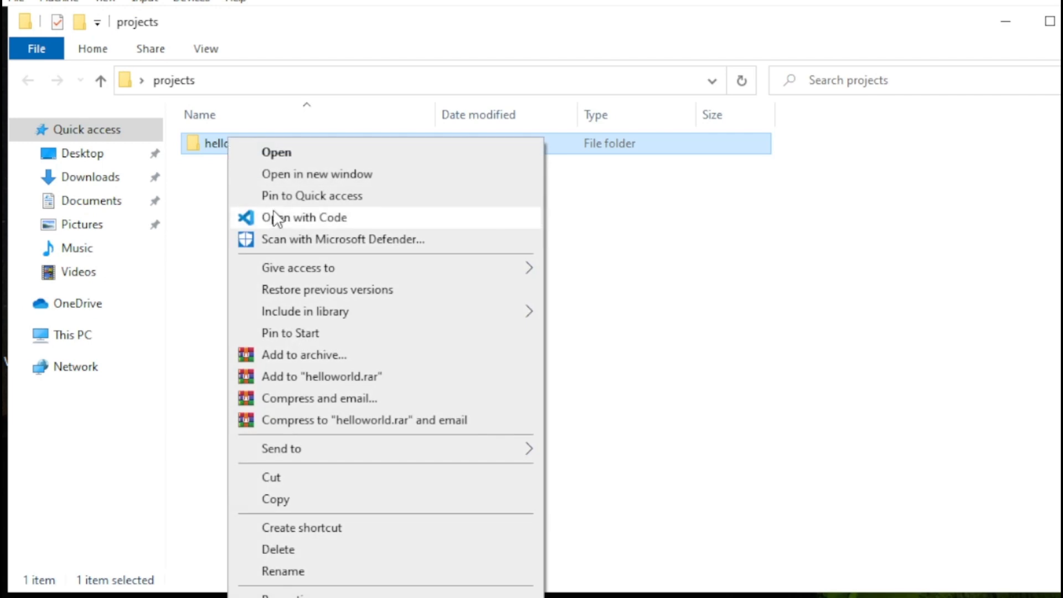
pyautogui.click(284, 218)
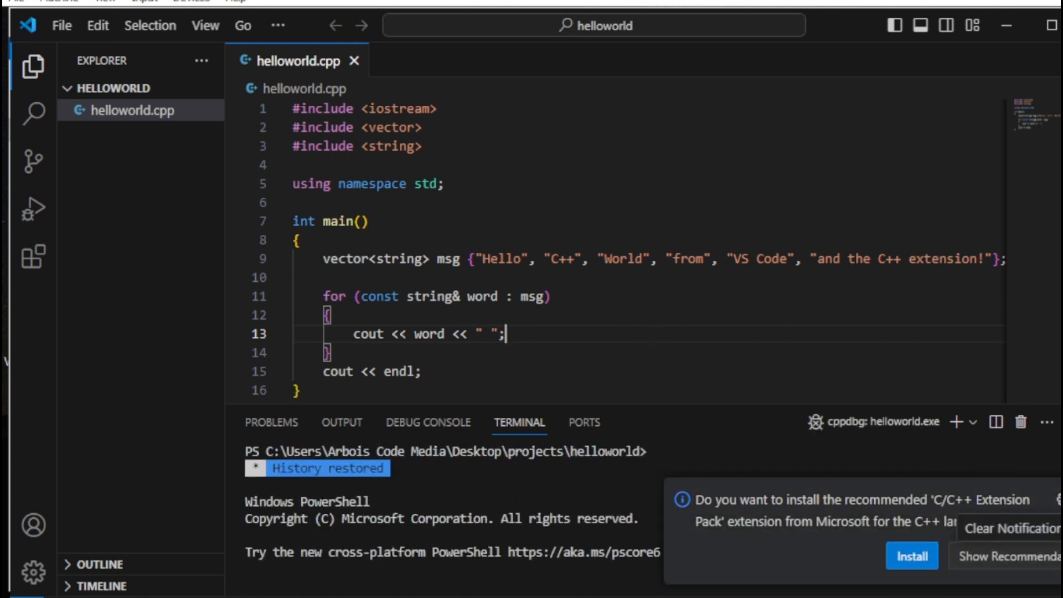
pyautogui.click(1056, 499)
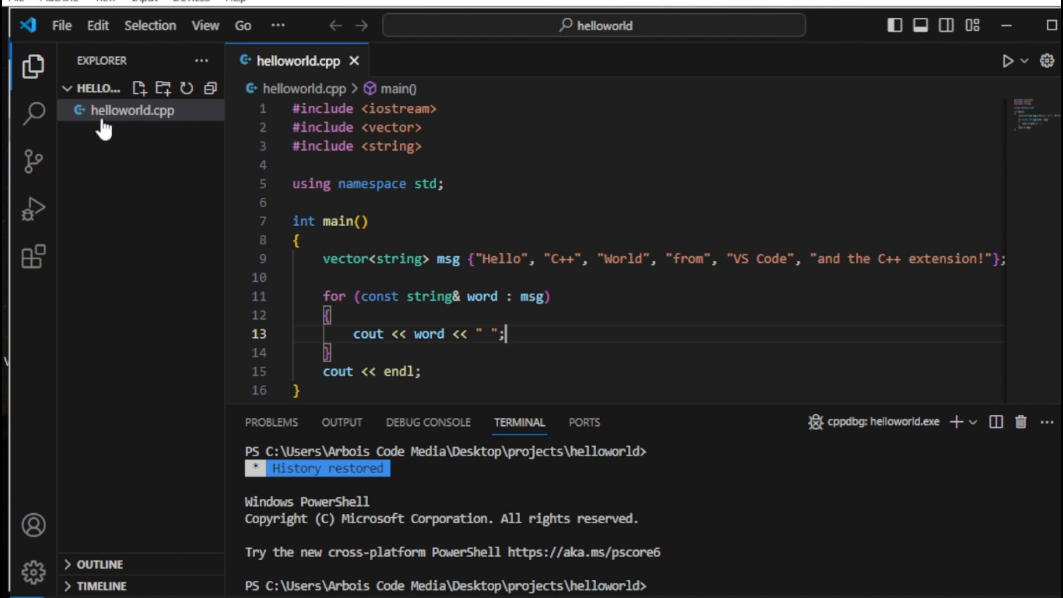
pyautogui.click(809, 182)
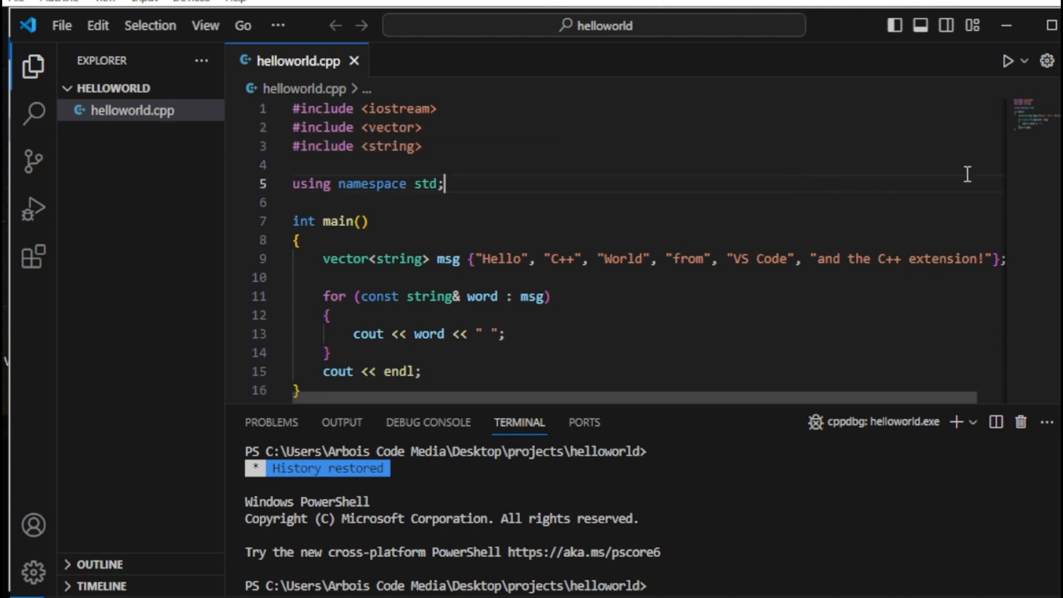
# - Try to run helloworld.cpp with the gcc.exe build and debug active file configuration and show the build errors
pyautogui.click(1024, 61)
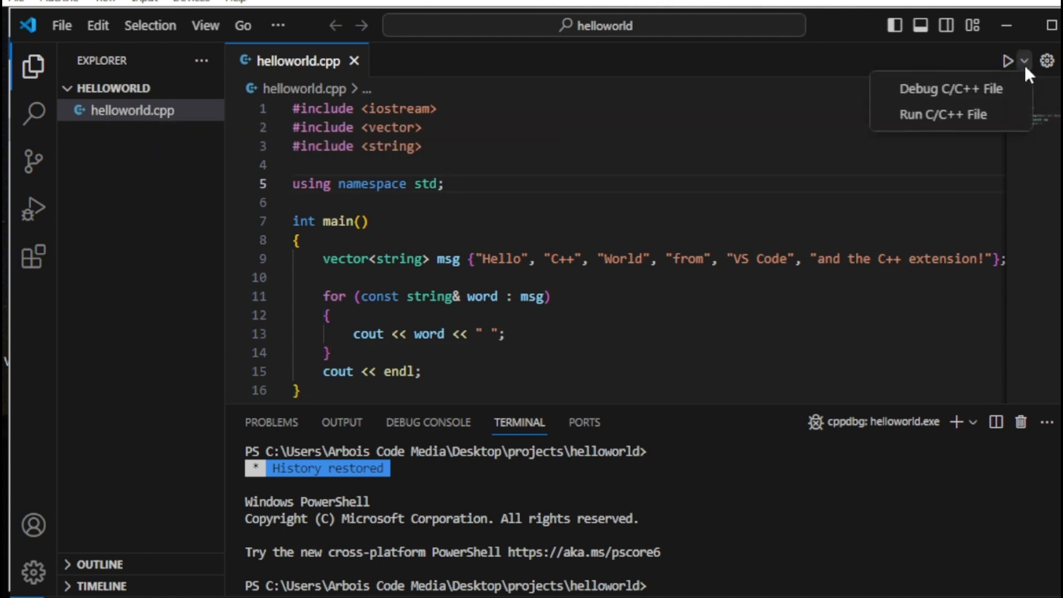
pyautogui.click(927, 118)
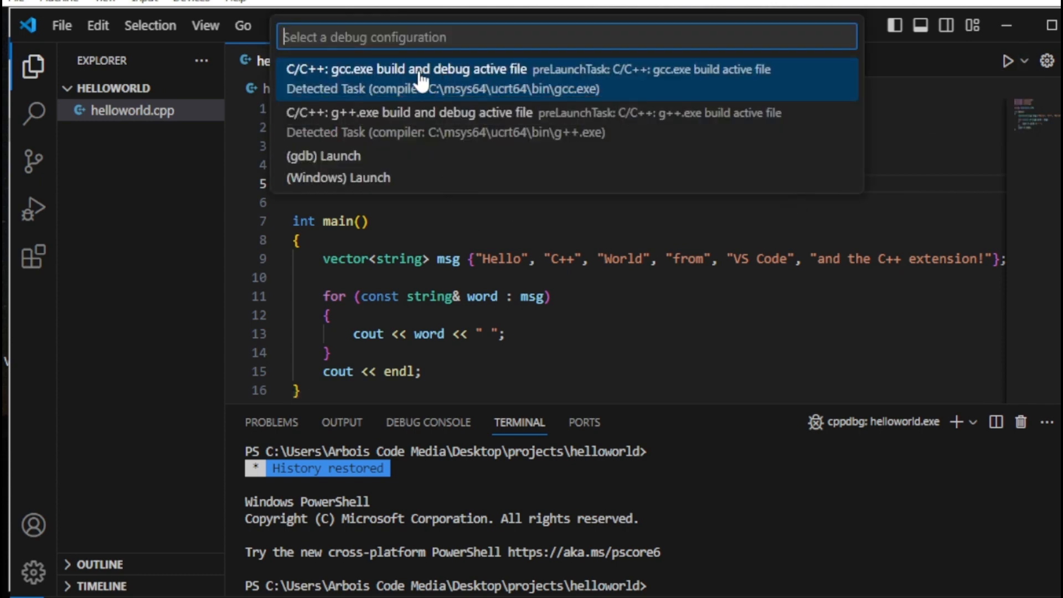
pyautogui.click(596, 98)
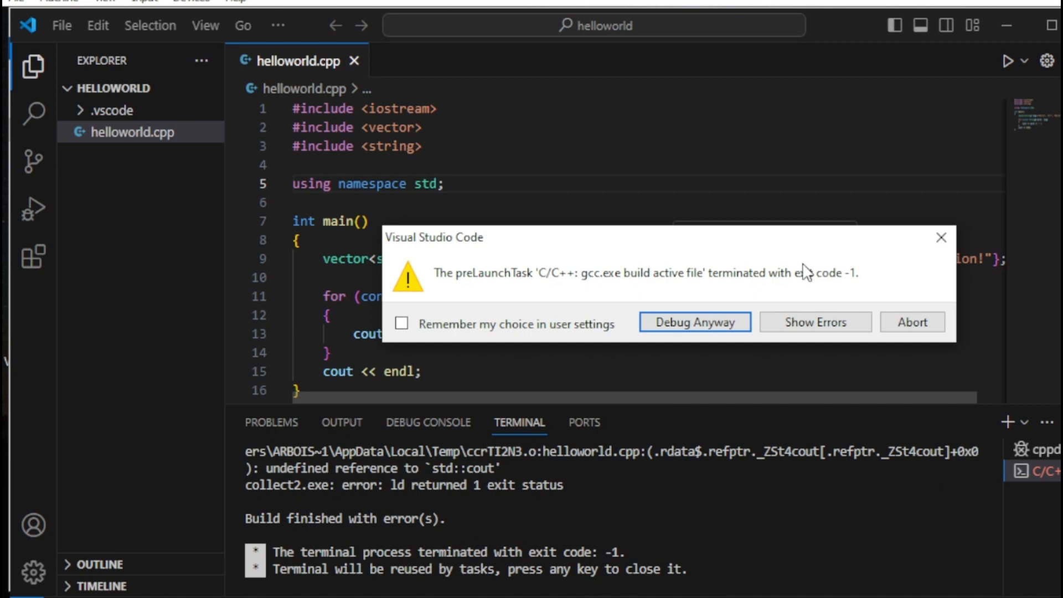
pyautogui.click(806, 323)
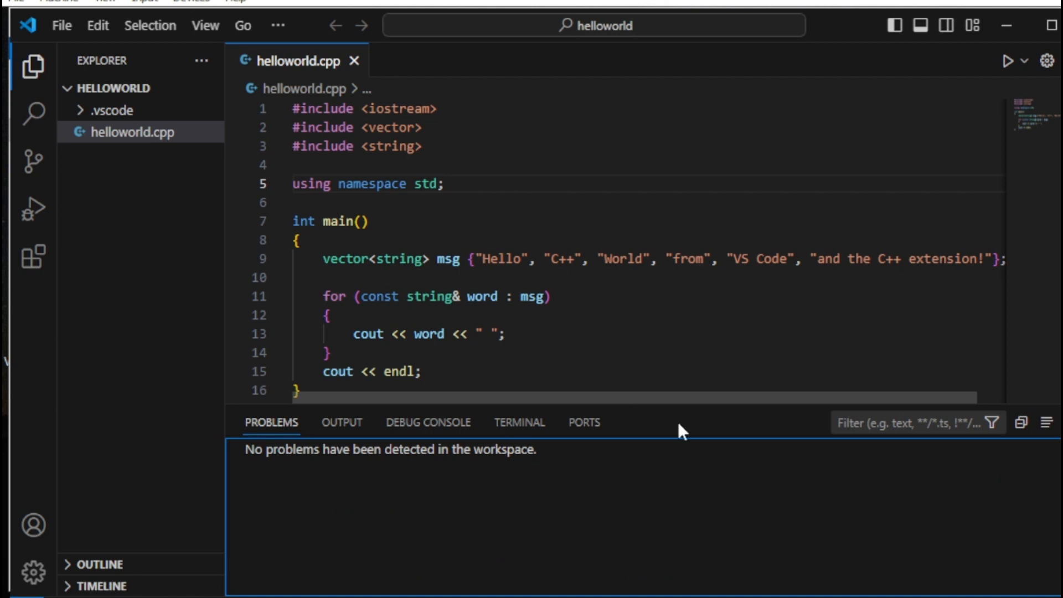
pyautogui.click(532, 353)
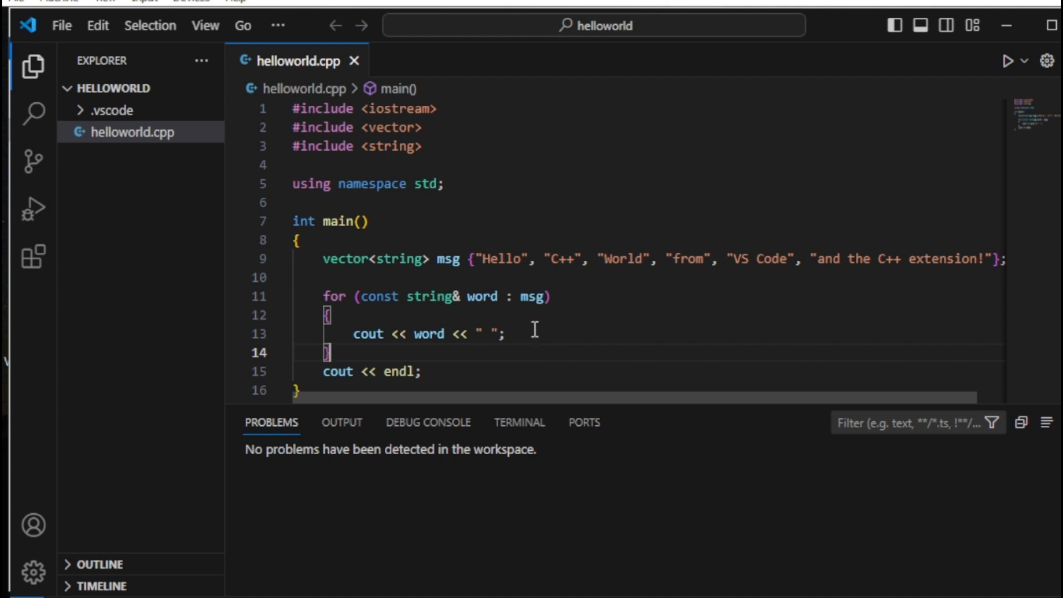
# - Open tasks.json in the .vscode folder and examine the build task's compiler command, arguments and options
pyautogui.rightClick(107, 114)
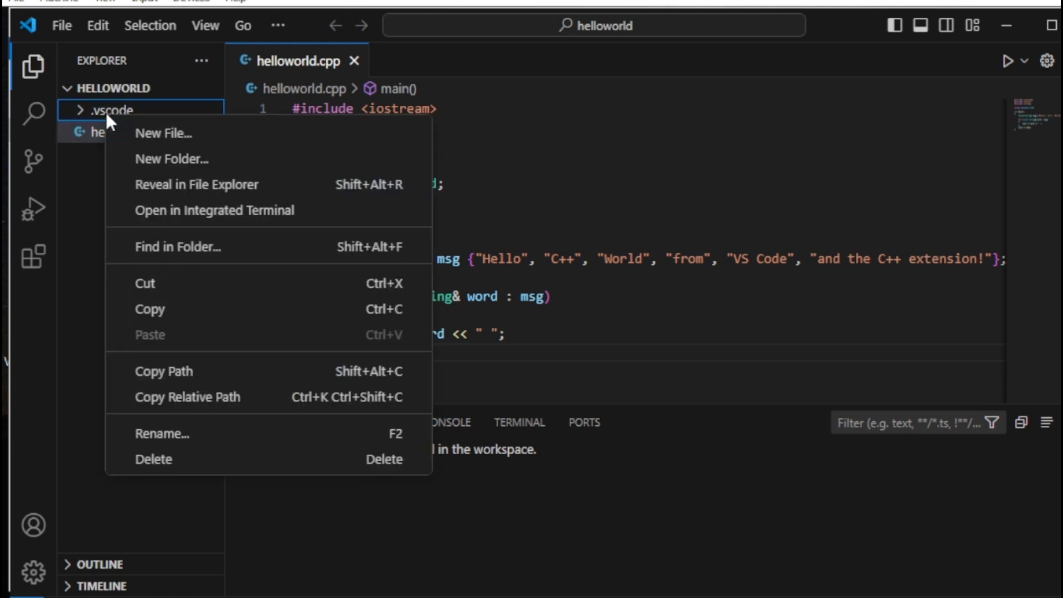
pyautogui.press('Escape')
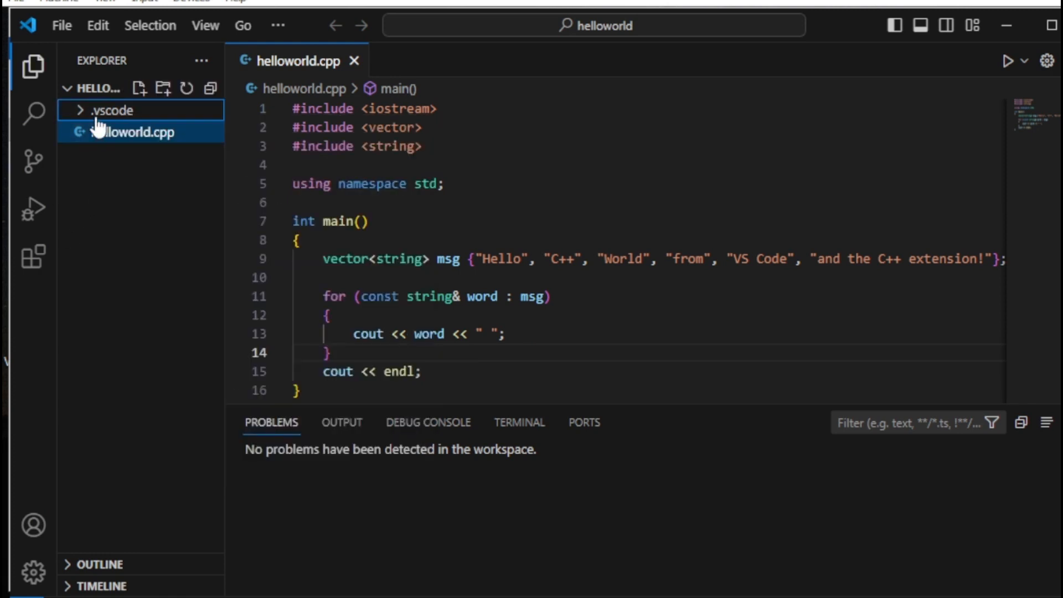
pyautogui.click(135, 112)
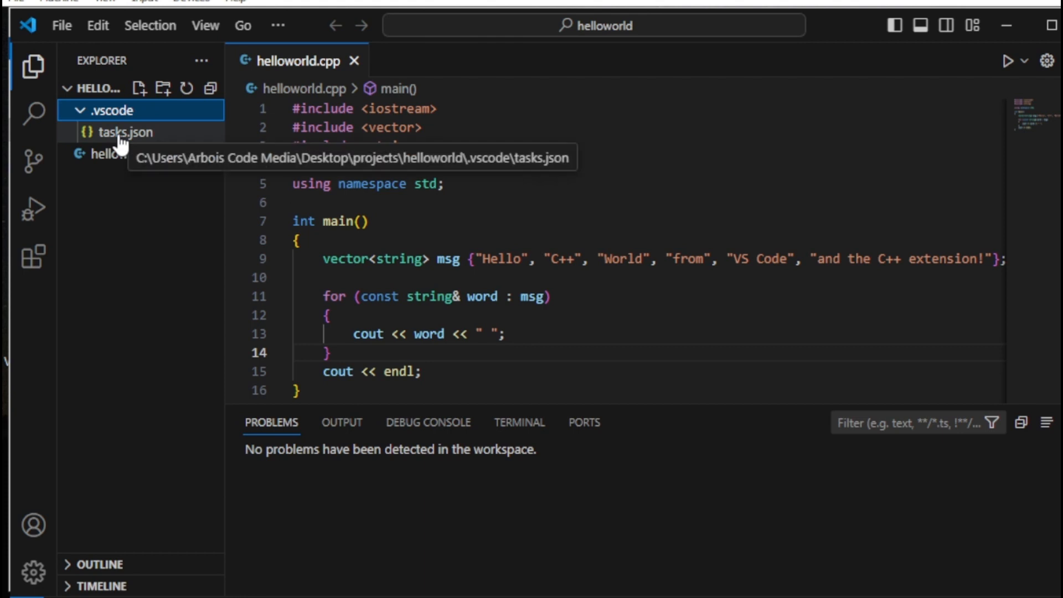
pyautogui.click(134, 140)
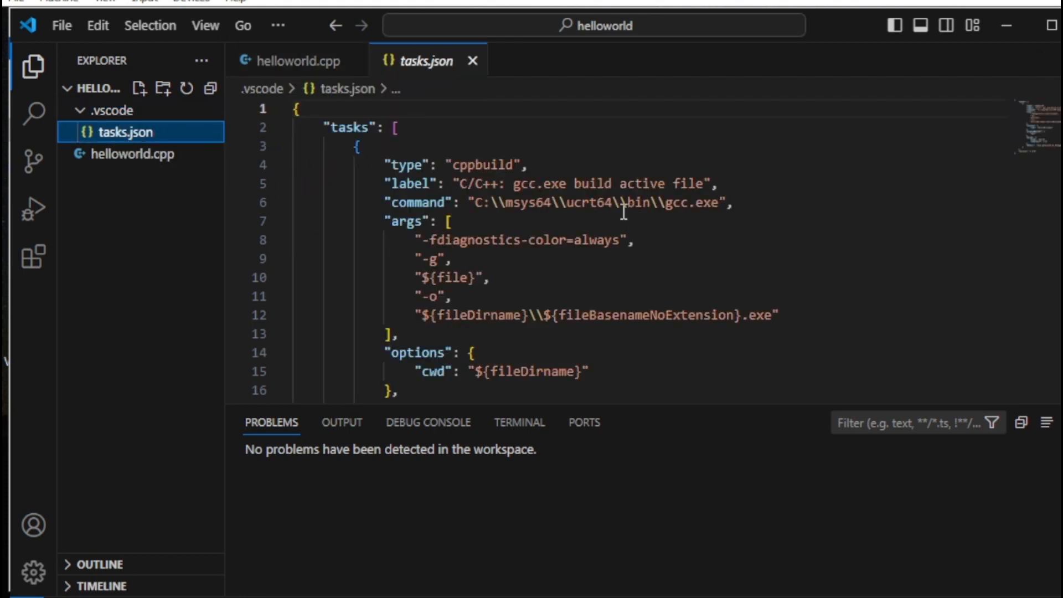
pyautogui.click(613, 279)
pyautogui.scroll(-2, 613, 278)
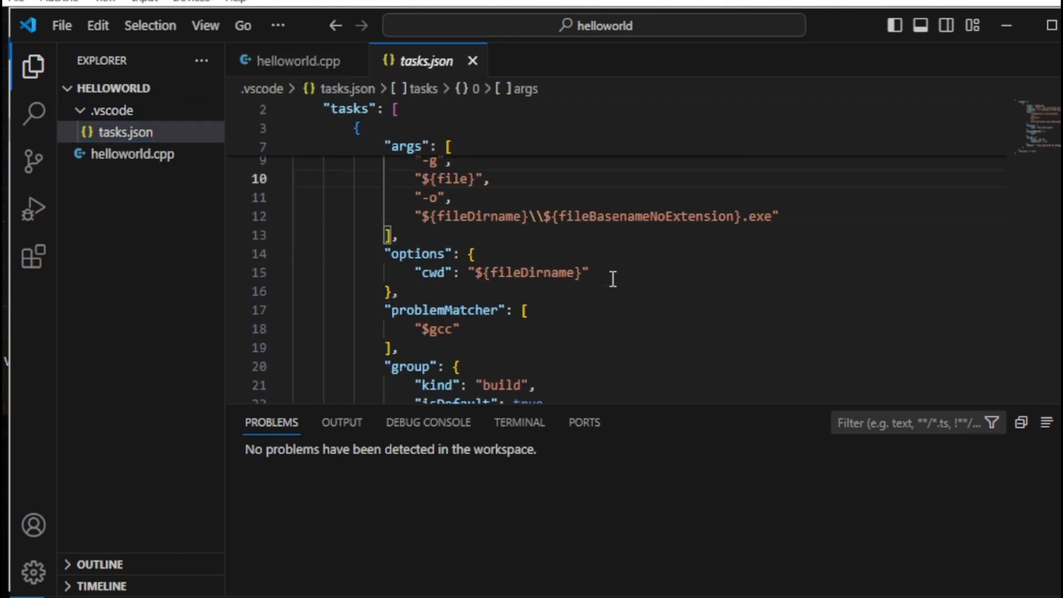
pyautogui.scroll(-2, 613, 279)
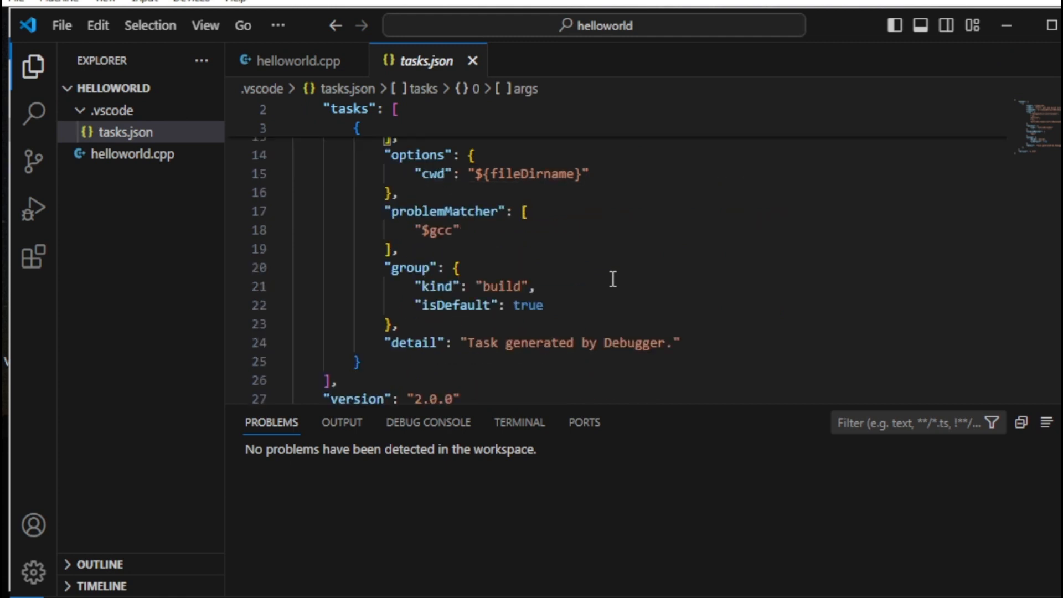
pyautogui.scroll(3, 613, 279)
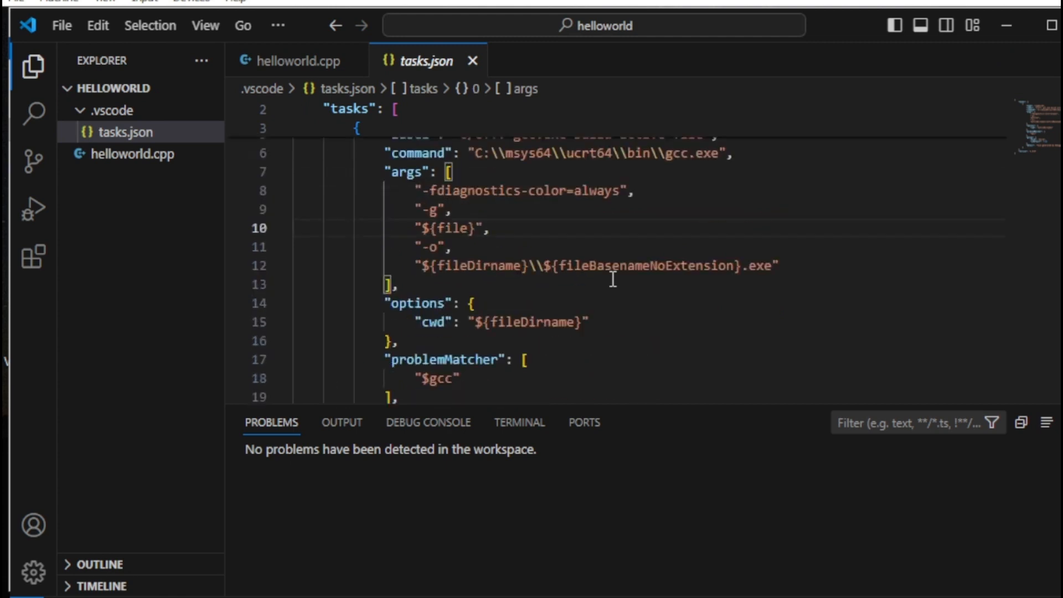
# - Delete the .vscode folder with its tasks.json, moving it to the Recycle Bin
pyautogui.rightClick(93, 110)
pyautogui.click(185, 455)
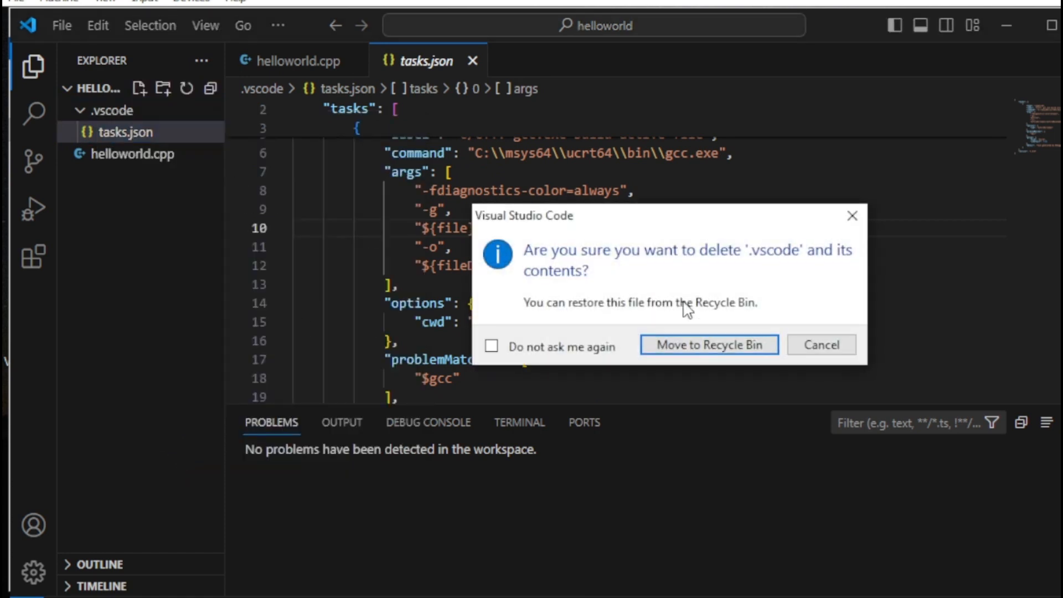
pyautogui.click(680, 351)
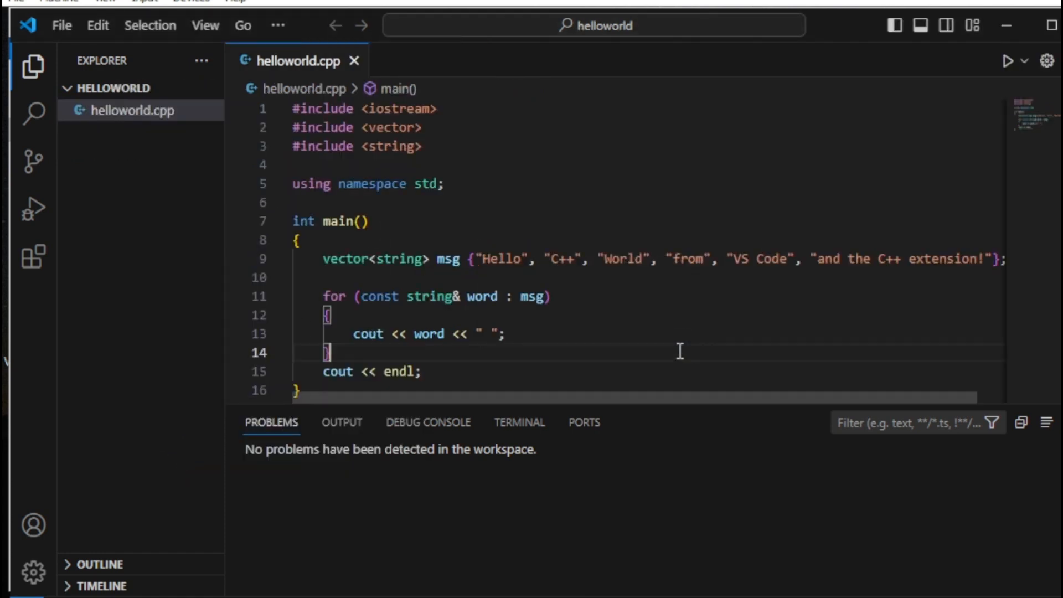
# - Run helloworld.cpp in debug mode with the g++.exe build and debug active file configuration that uses C:\msys64\ucrt64\bin\g++.exe
pyautogui.click(531, 423)
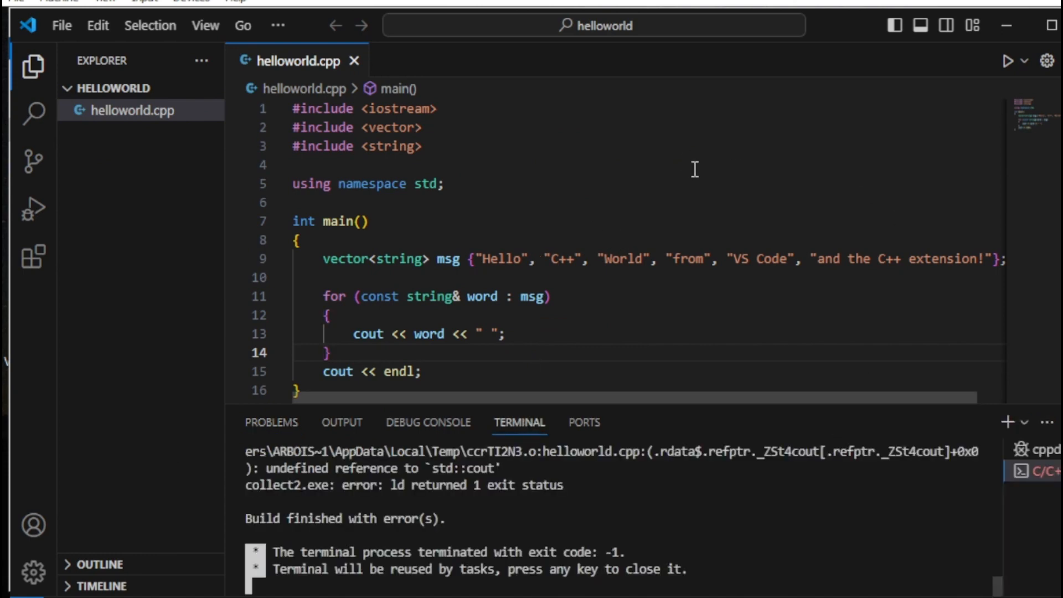
pyautogui.click(1024, 61)
pyautogui.click(941, 117)
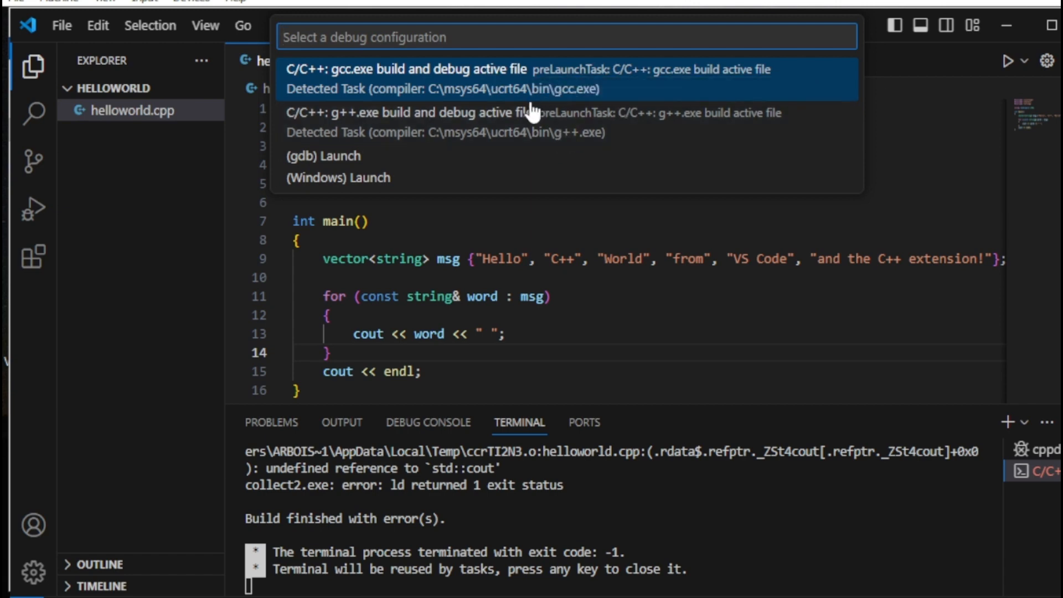
pyautogui.click(554, 139)
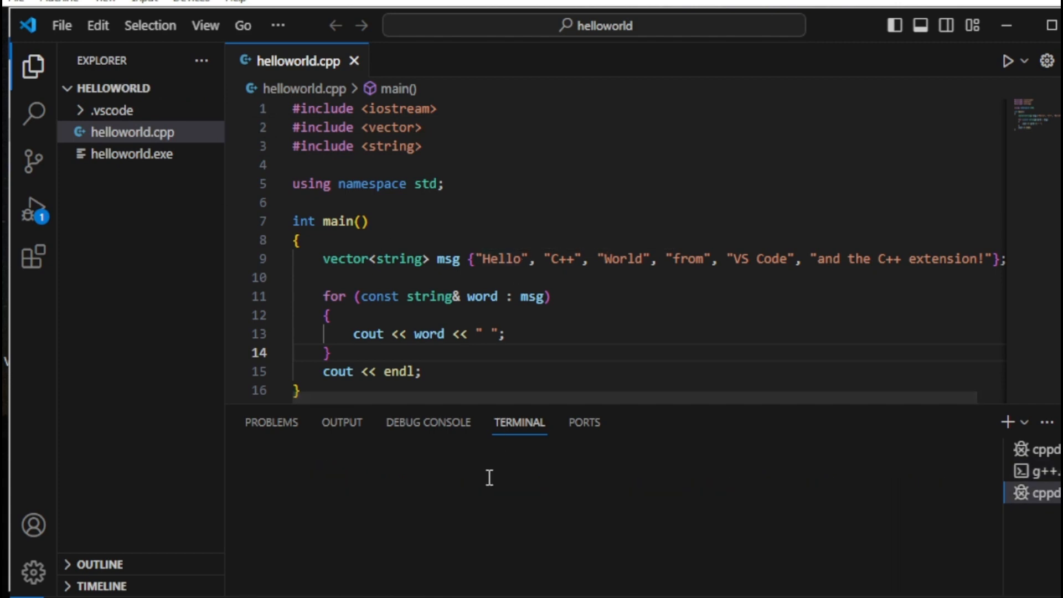
# - Enlarge the output area to examine the program's printed line in the terminal, and shrink it again to return to the code
pyautogui.moveTo(502, 403); pyautogui.dragTo(542, 243)
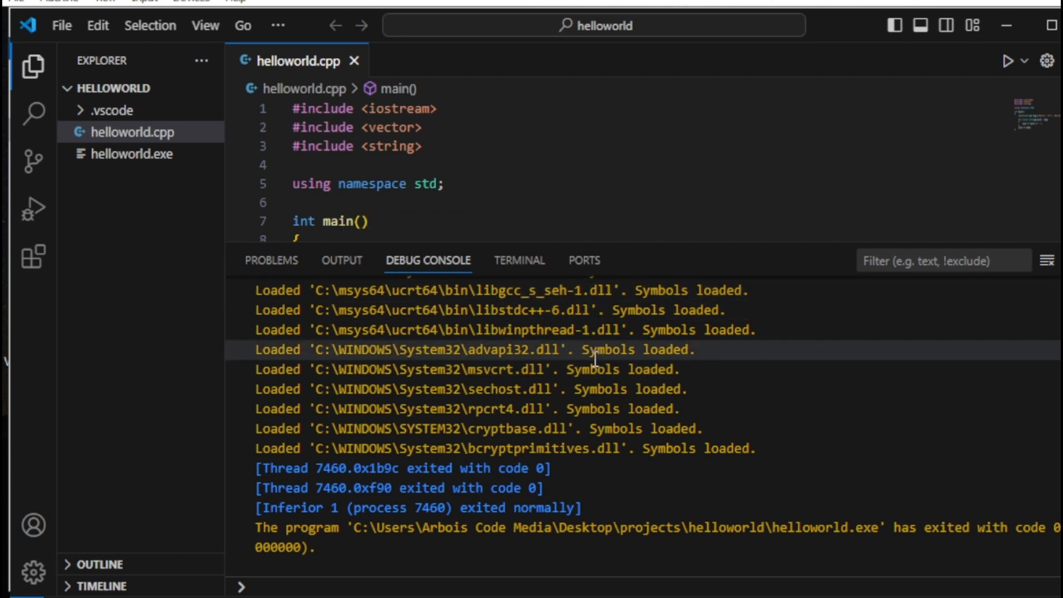
pyautogui.click(515, 263)
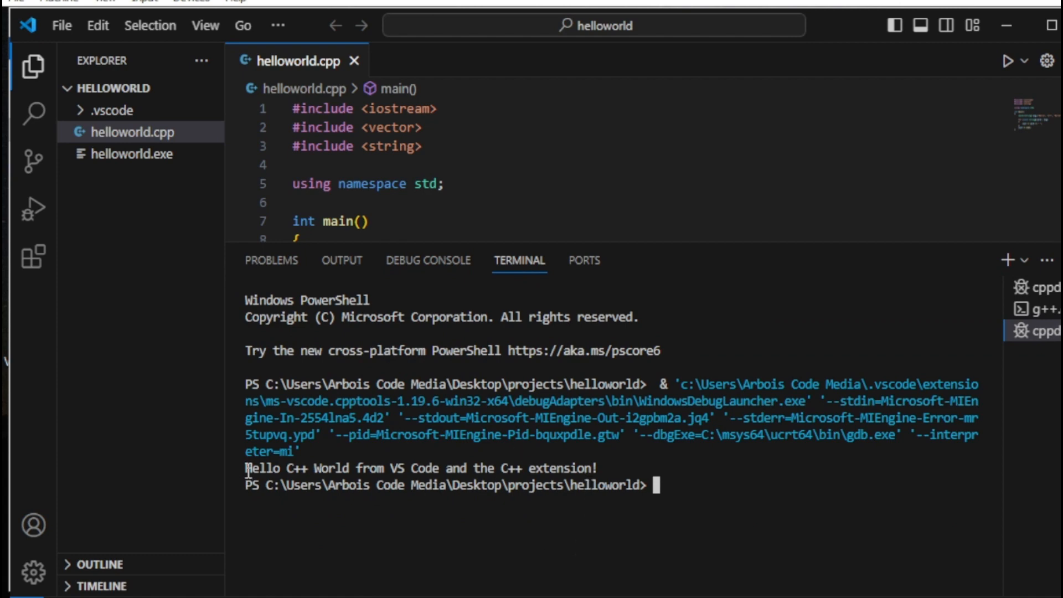
pyautogui.moveTo(244, 469); pyautogui.dragTo(617, 471)
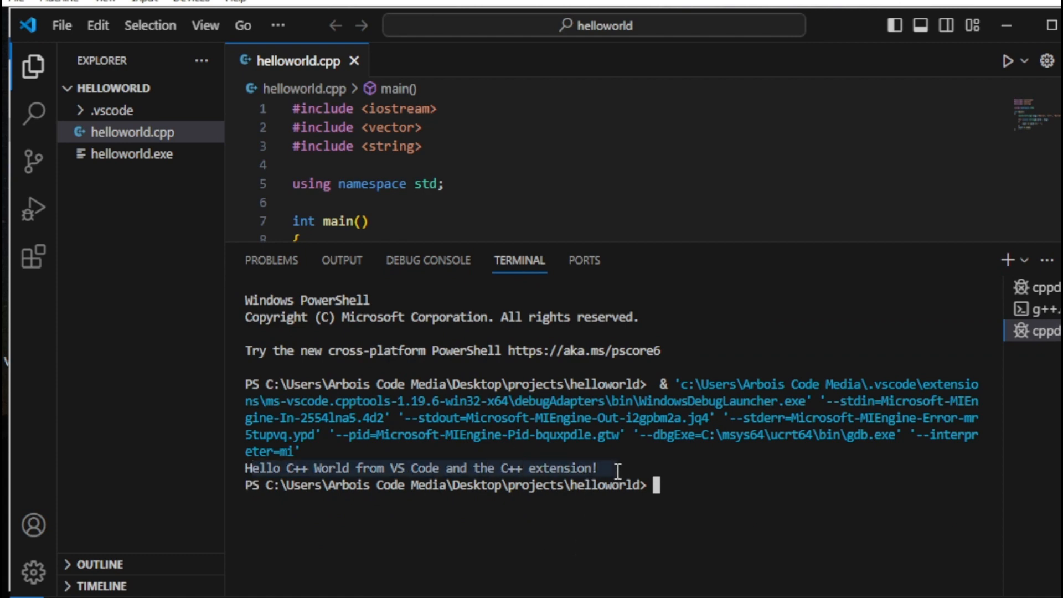
pyautogui.click(723, 497)
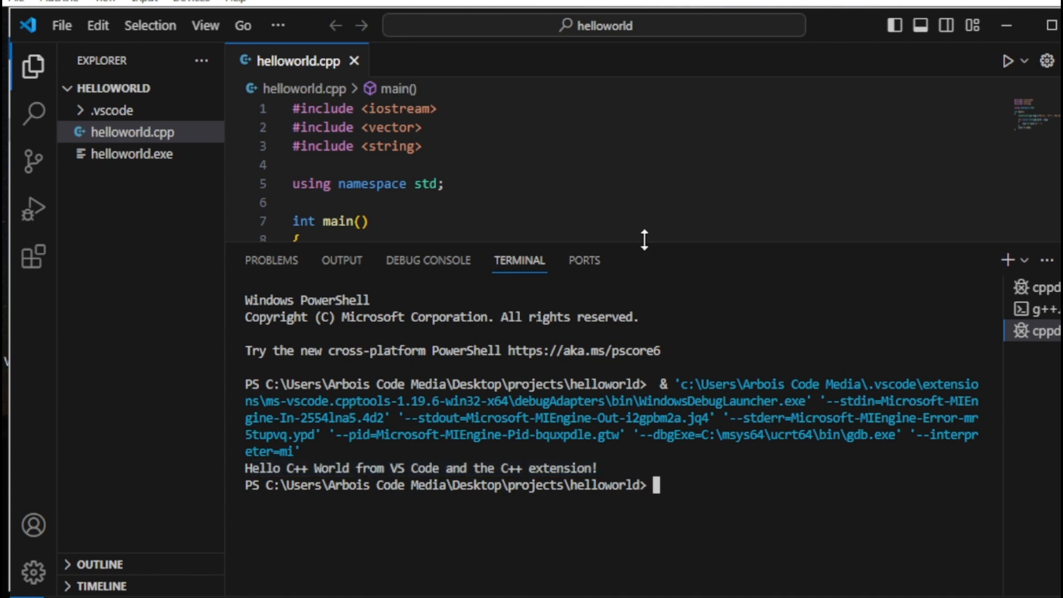
pyautogui.moveTo(647, 241); pyautogui.dragTo(621, 428)
pyautogui.click(584, 340)
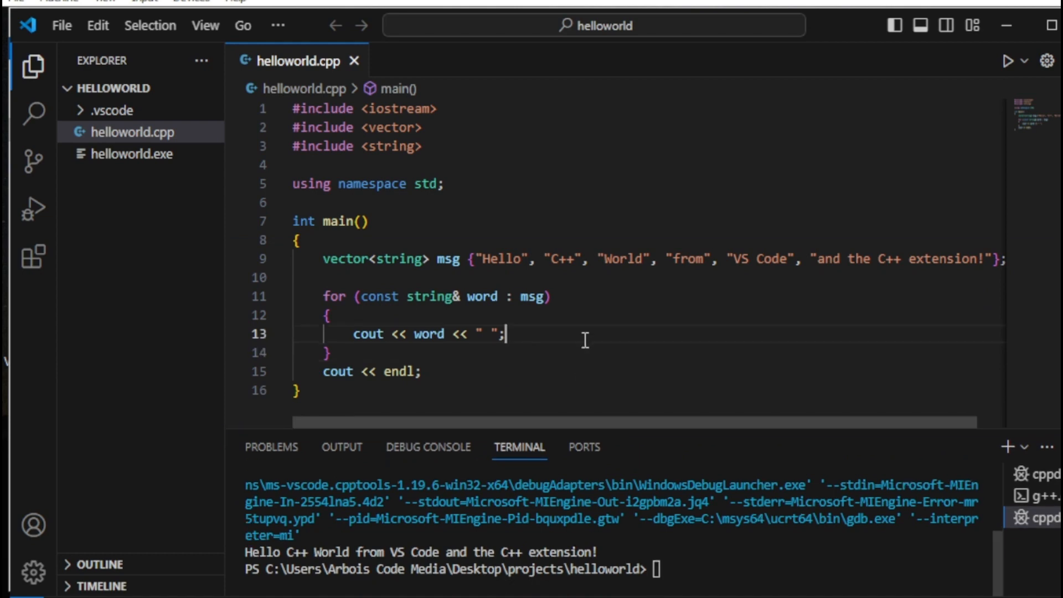